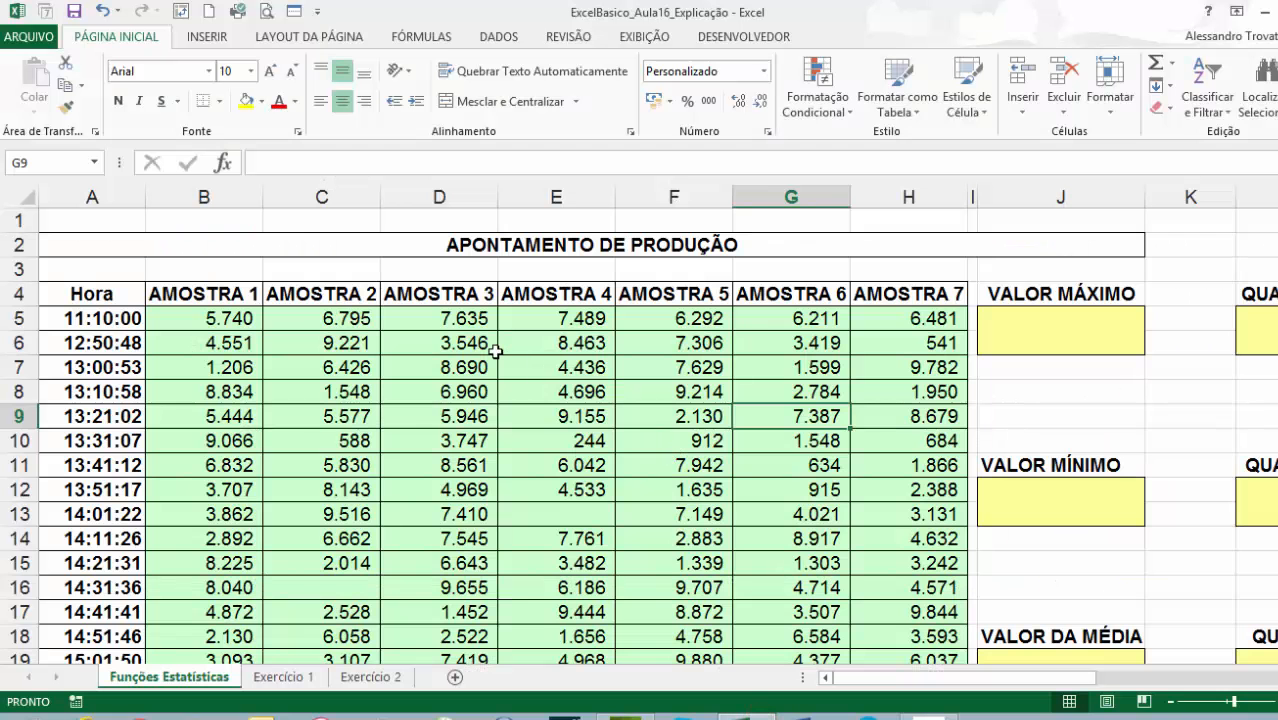
Examine the sample readings in the APONTAMENTO DE PRODUÇÃO table, including its blank cells and Erro entries
click(496, 351)
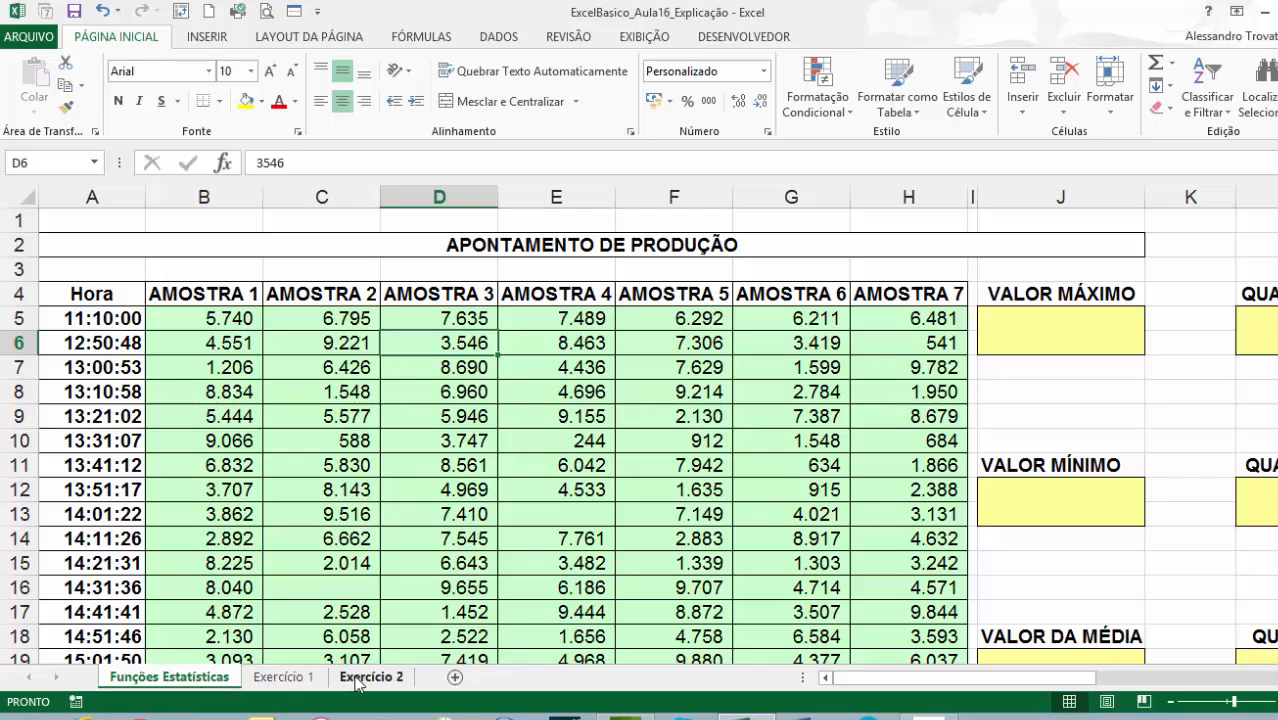
click(268, 392)
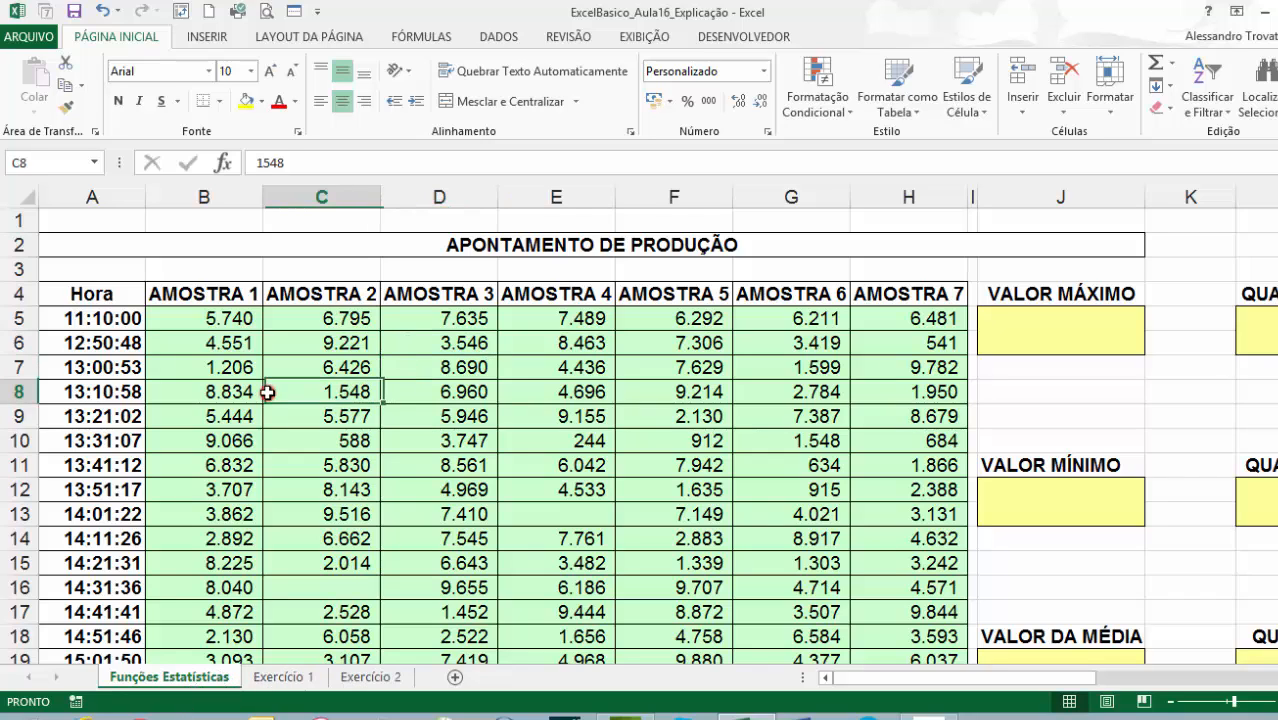
click(242, 333)
click(205, 317)
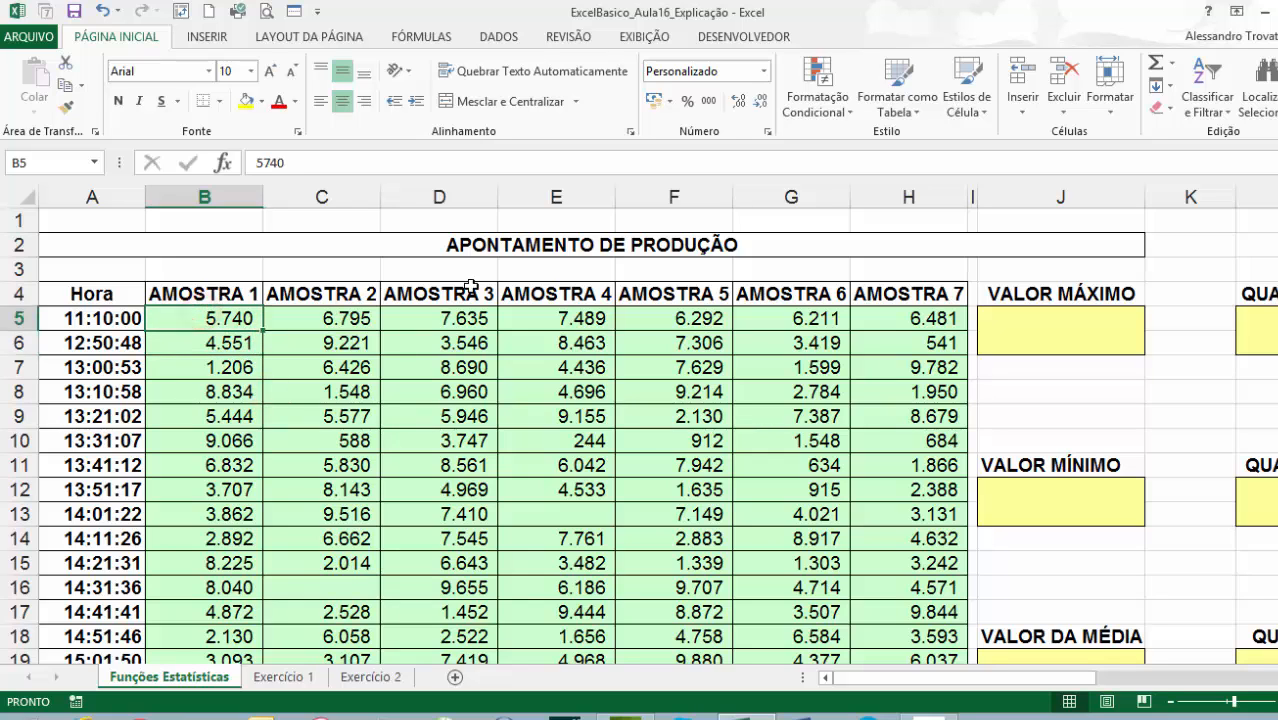
drag(214, 323, 868, 638)
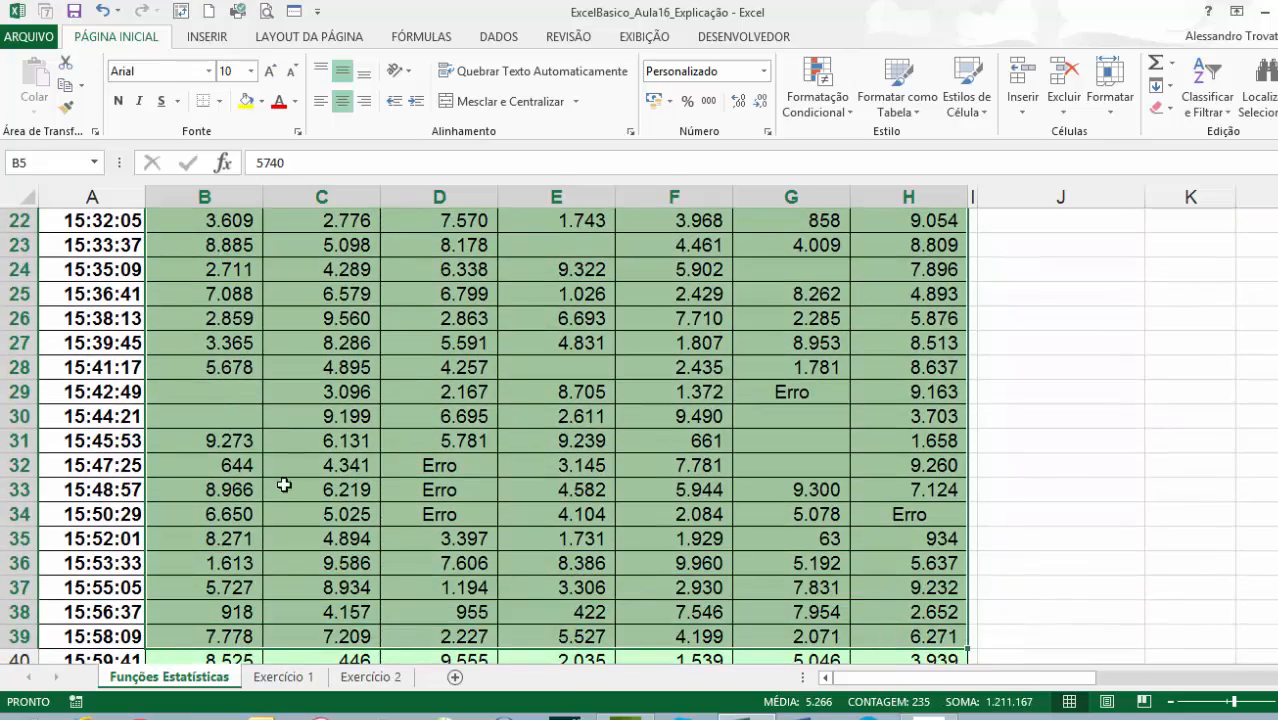
click(218, 411)
click(430, 466)
scroll(440, 495, down, 2)
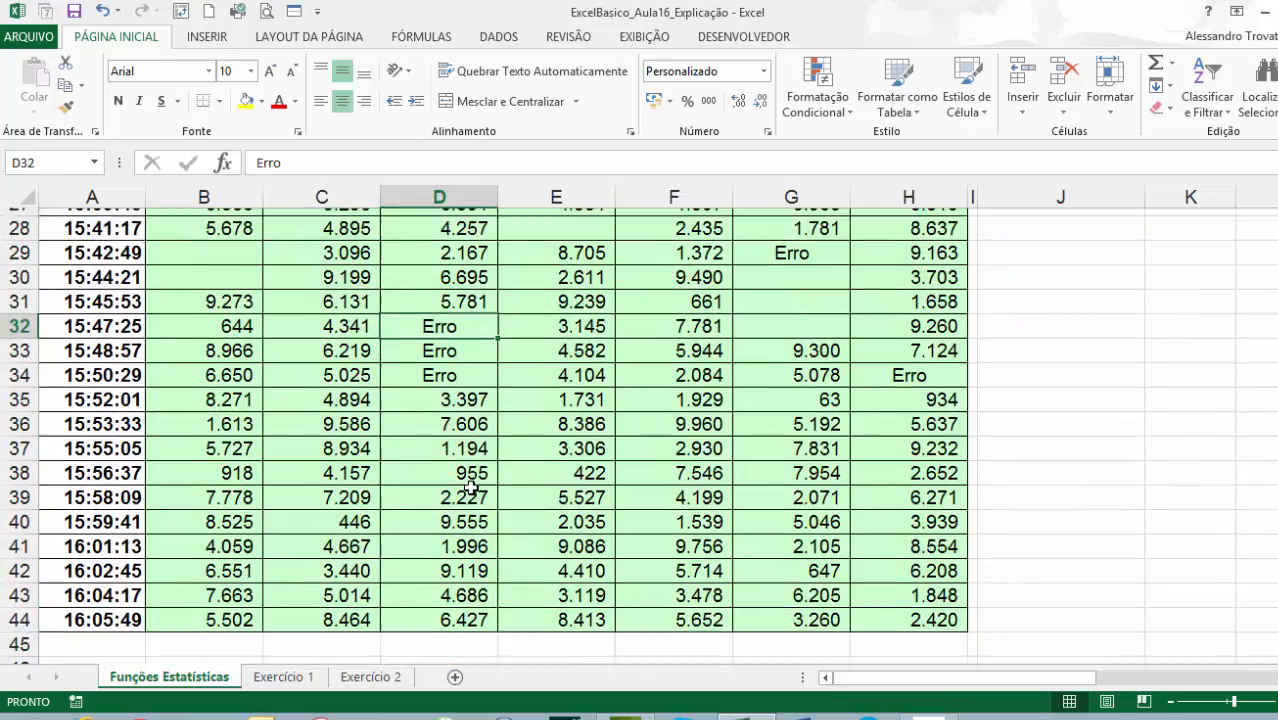
scroll(470, 490, up, 8)
scroll(477, 485, up, 1)
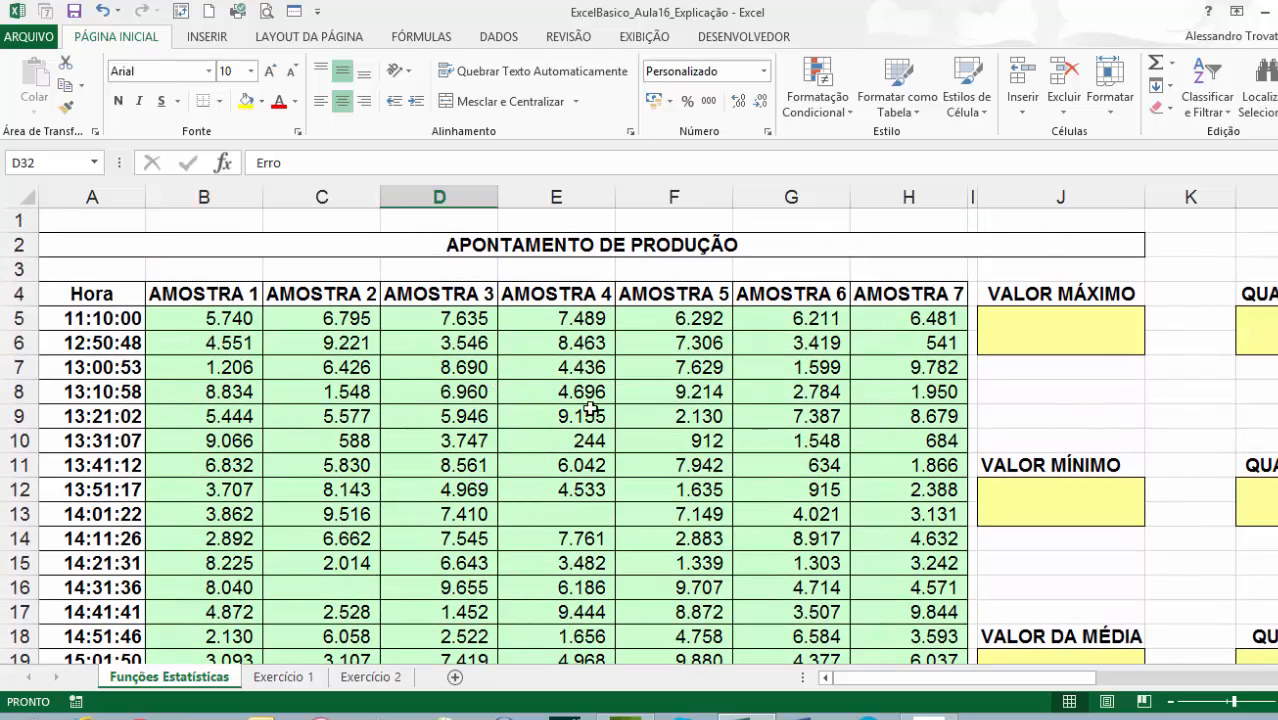
click(768, 378)
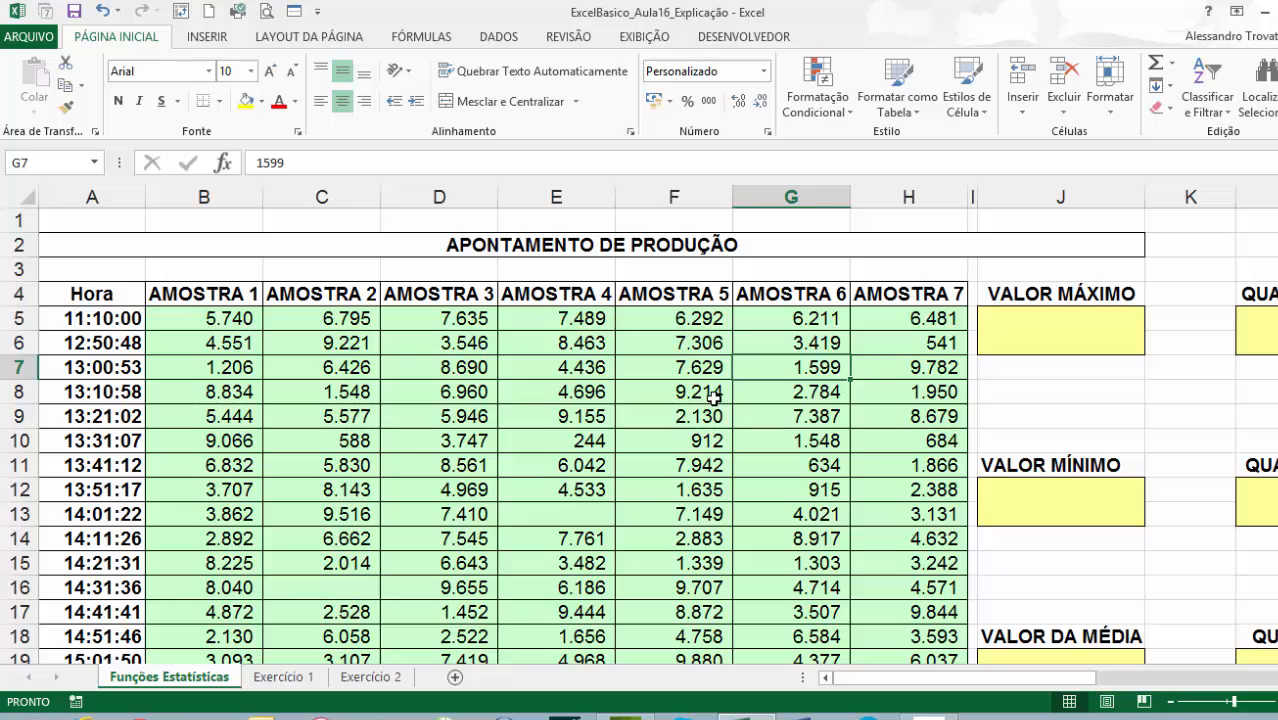
Look through the rows of all sample columns for the highest reading asked for under VALOR MÁXIMO
click(1090, 343)
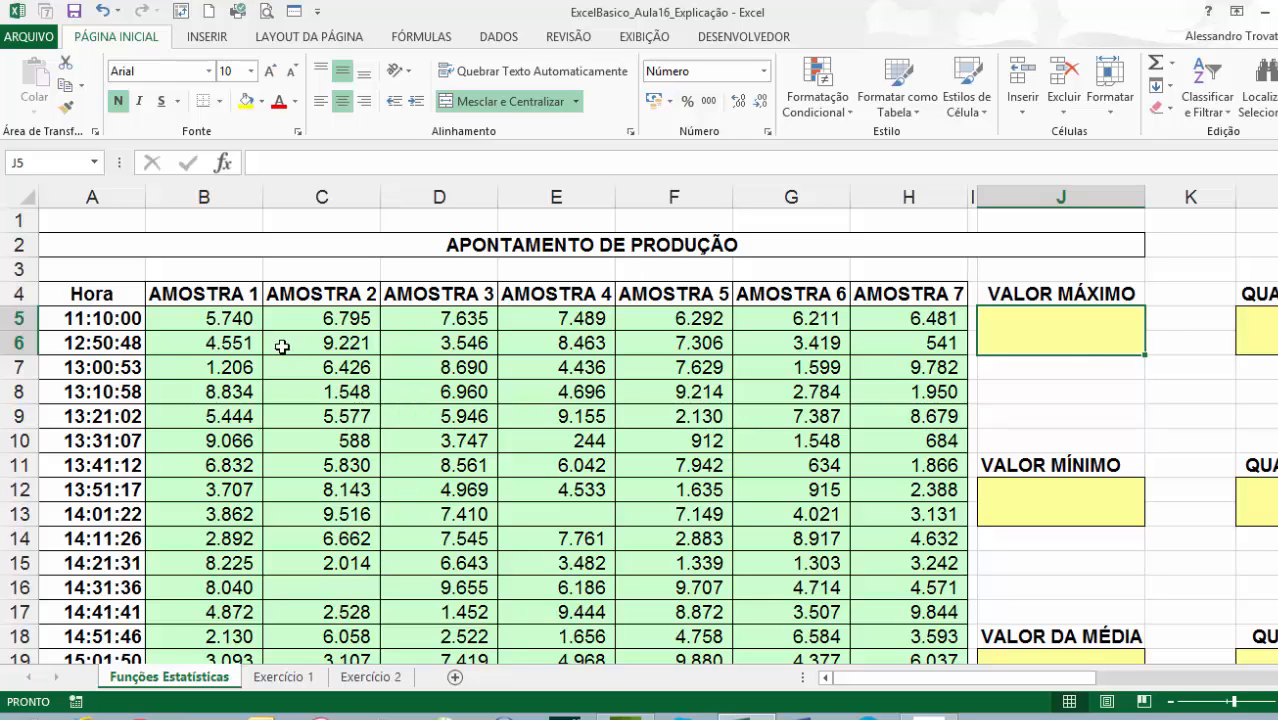
click(240, 320)
scroll(357, 414, down, 5)
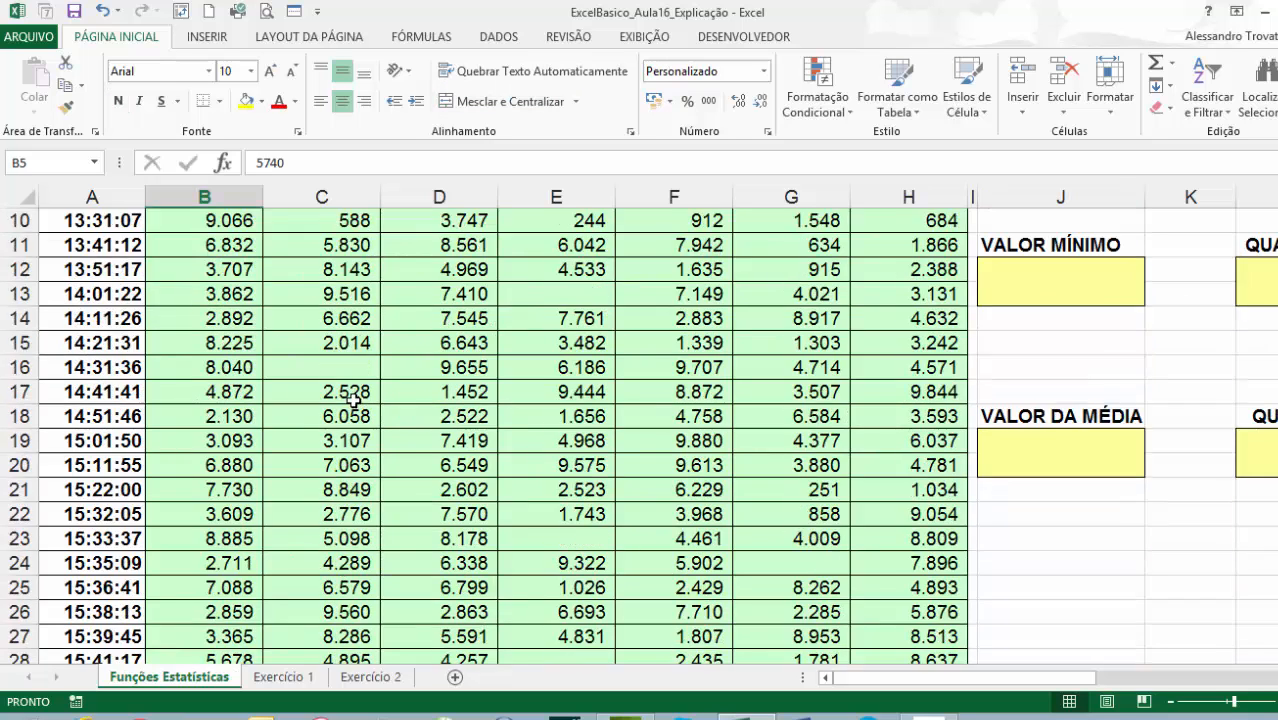
click(247, 318)
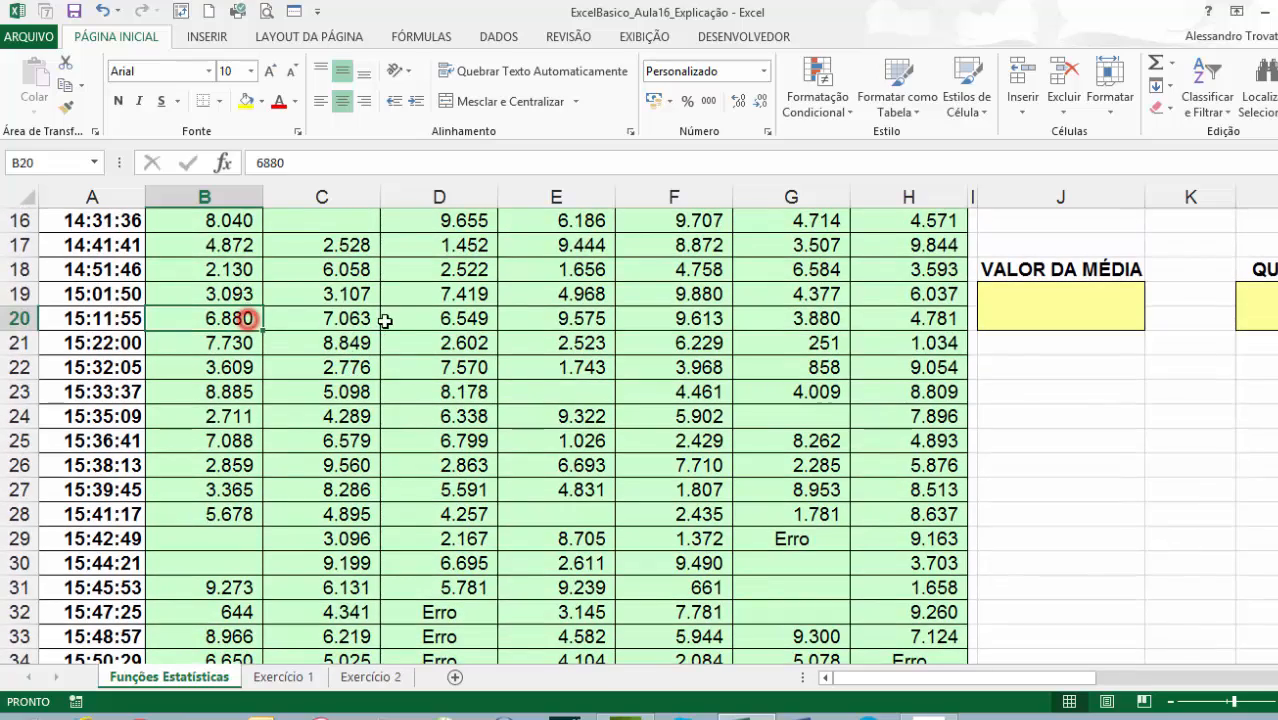
click(387, 320)
click(560, 322)
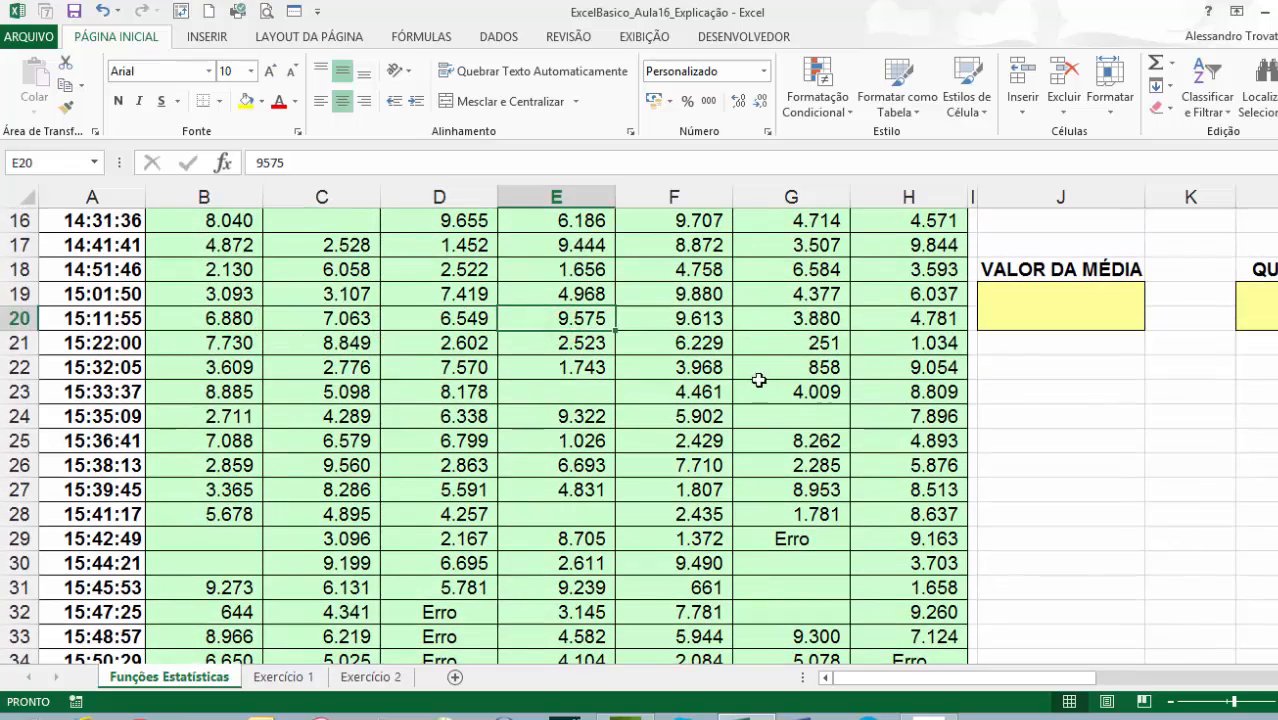
scroll(540, 450, down, 3)
scroll(537, 452, up, 5)
scroll(537, 452, up, 3)
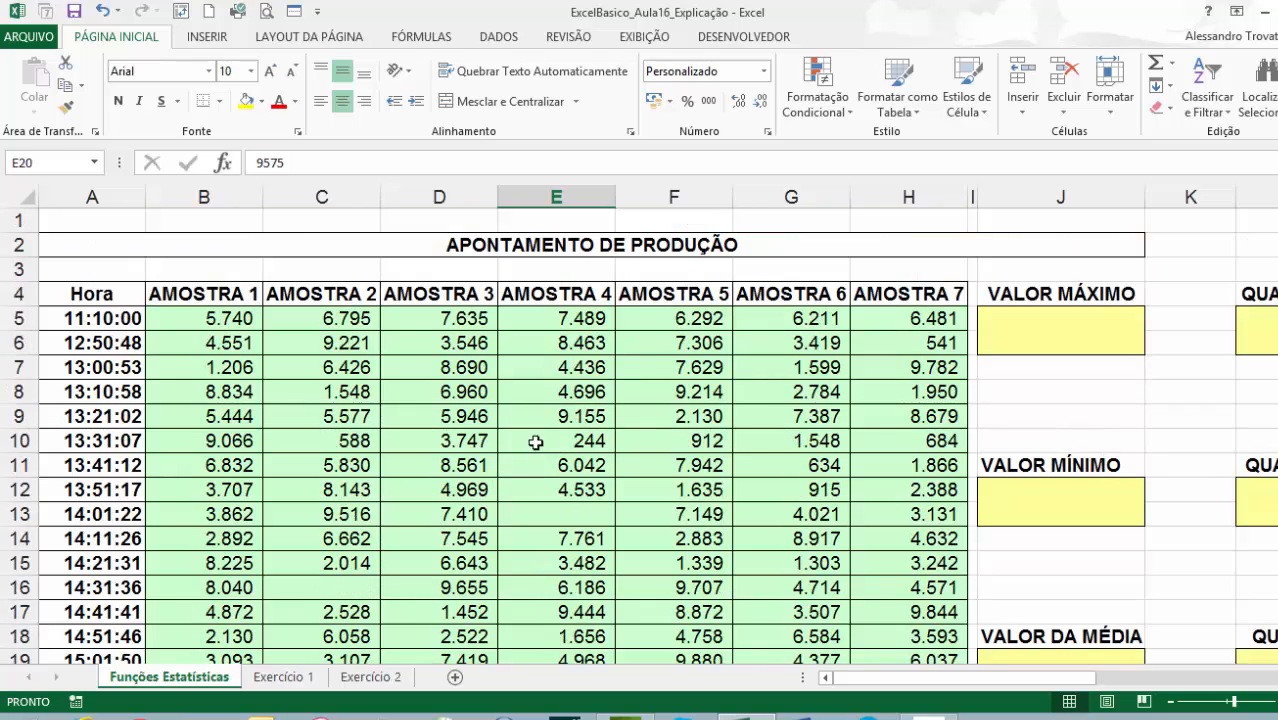
Start a formula in the VALOR MÁXIMO cell J5 with the accented function name máximo
click(1062, 340)
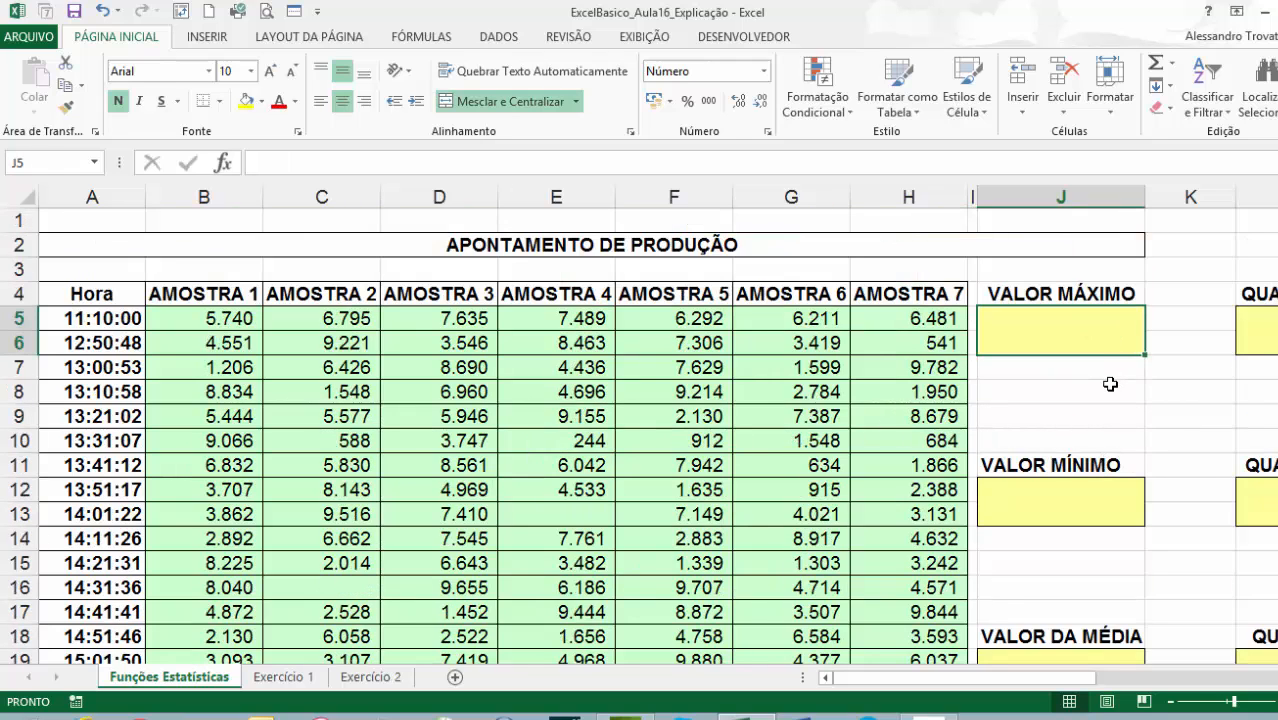
text(=m)
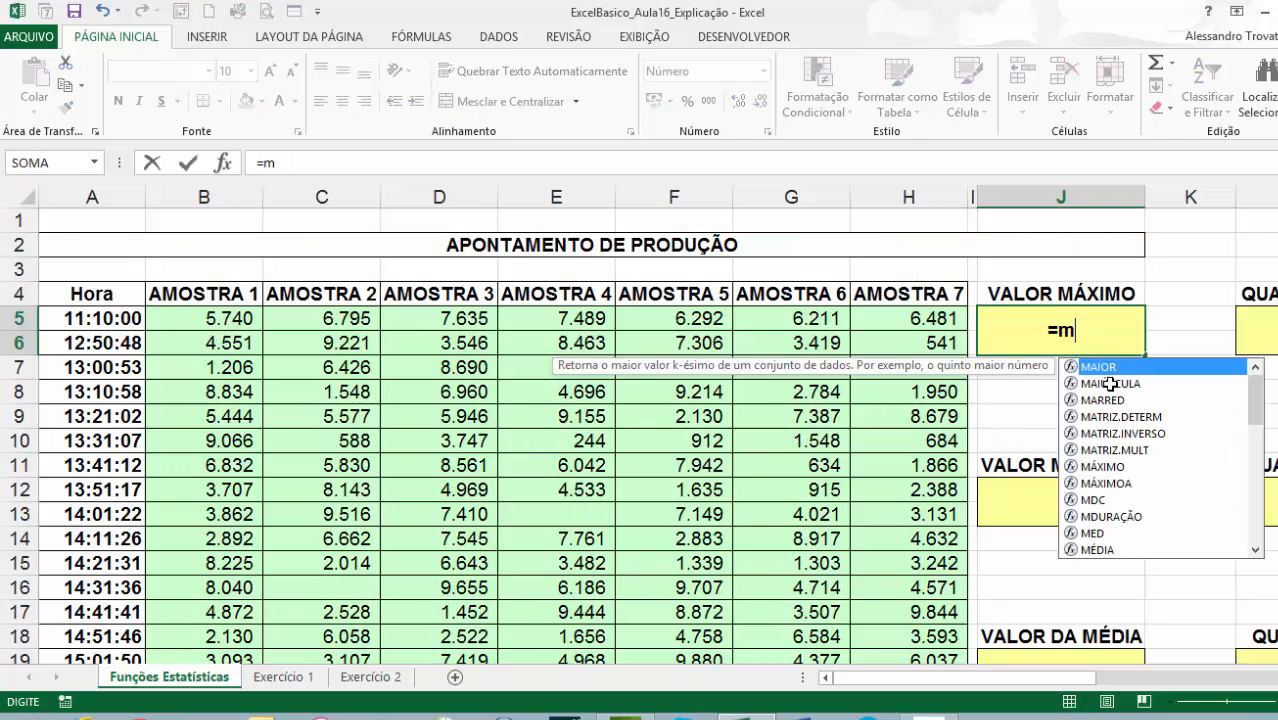
text(áximo)
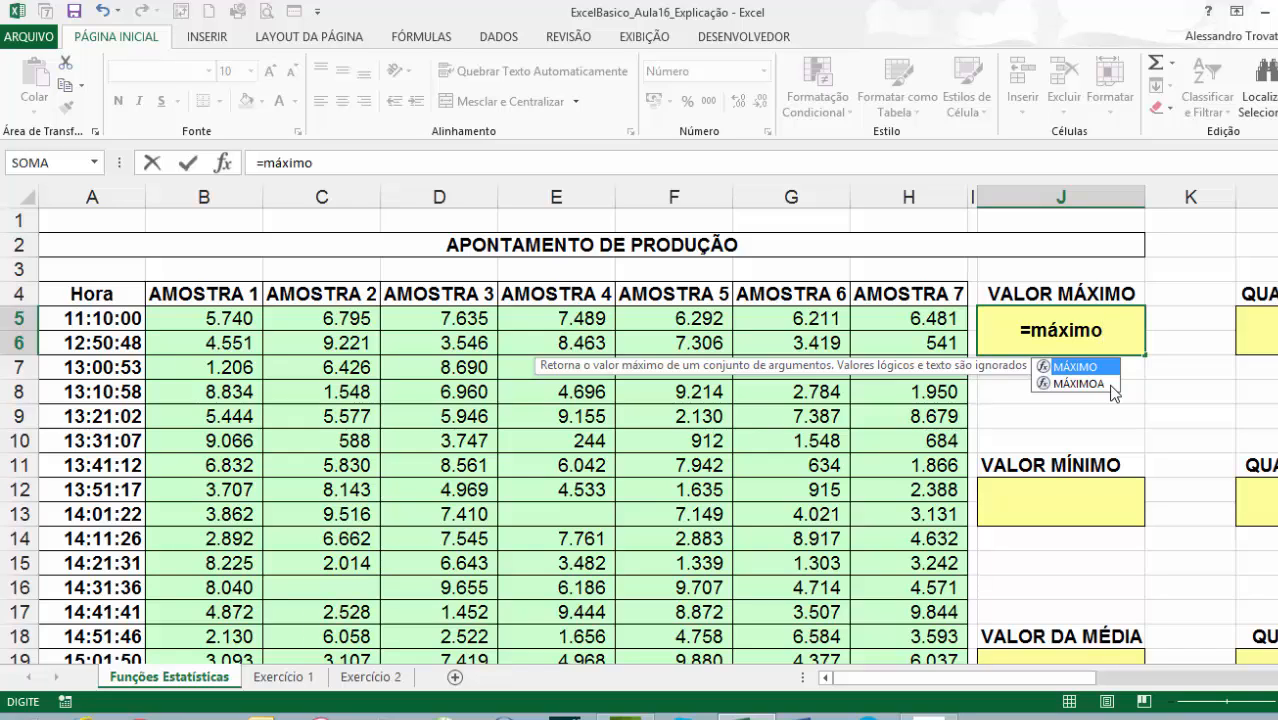
Try the function name without its accent, as maximo, in the J5 formula
key(BackSpace)
key(BackSpace)
key(BackSpace)
key(BackSpace)
key(BackSpace)
text(aximo)
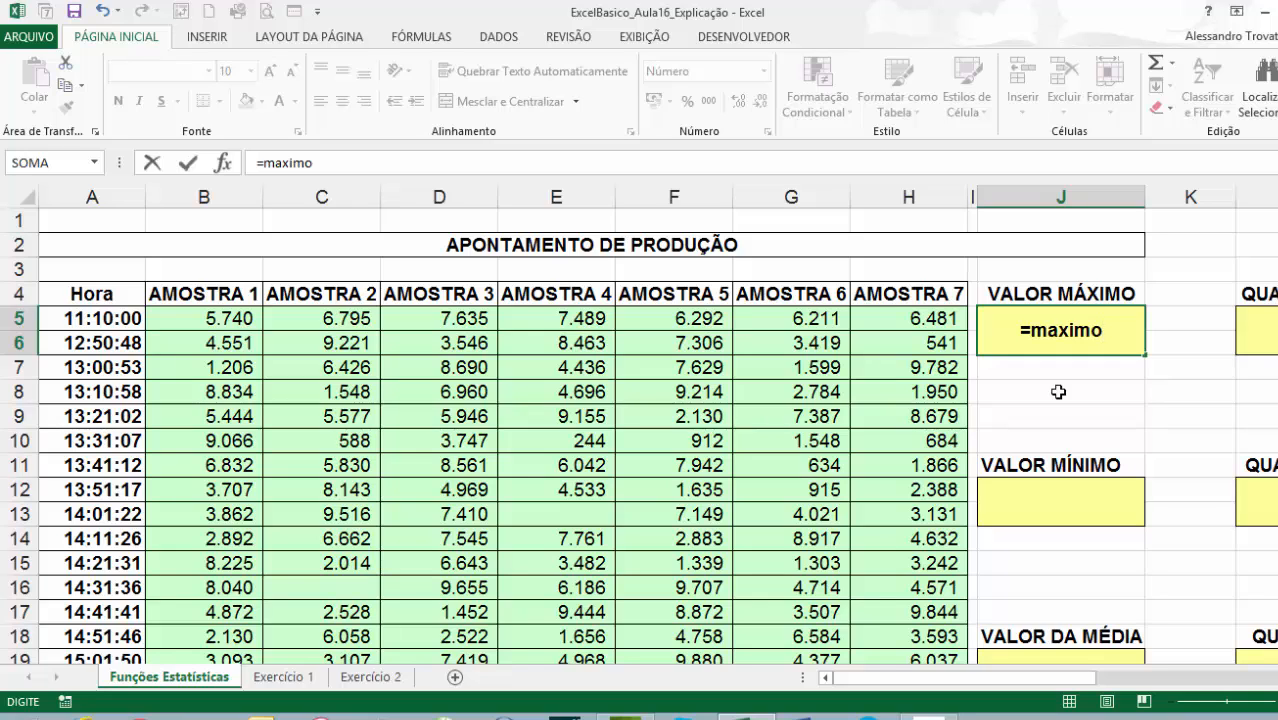
Restore the accented function name and complete the J5 formula as =MÁXIMO(B5:H44), covering all sample readings
key(BackSpace)
key(BackSpace)
key(BackSpace)
key(BackSpace)
key(BackSpace)
text(áximo()
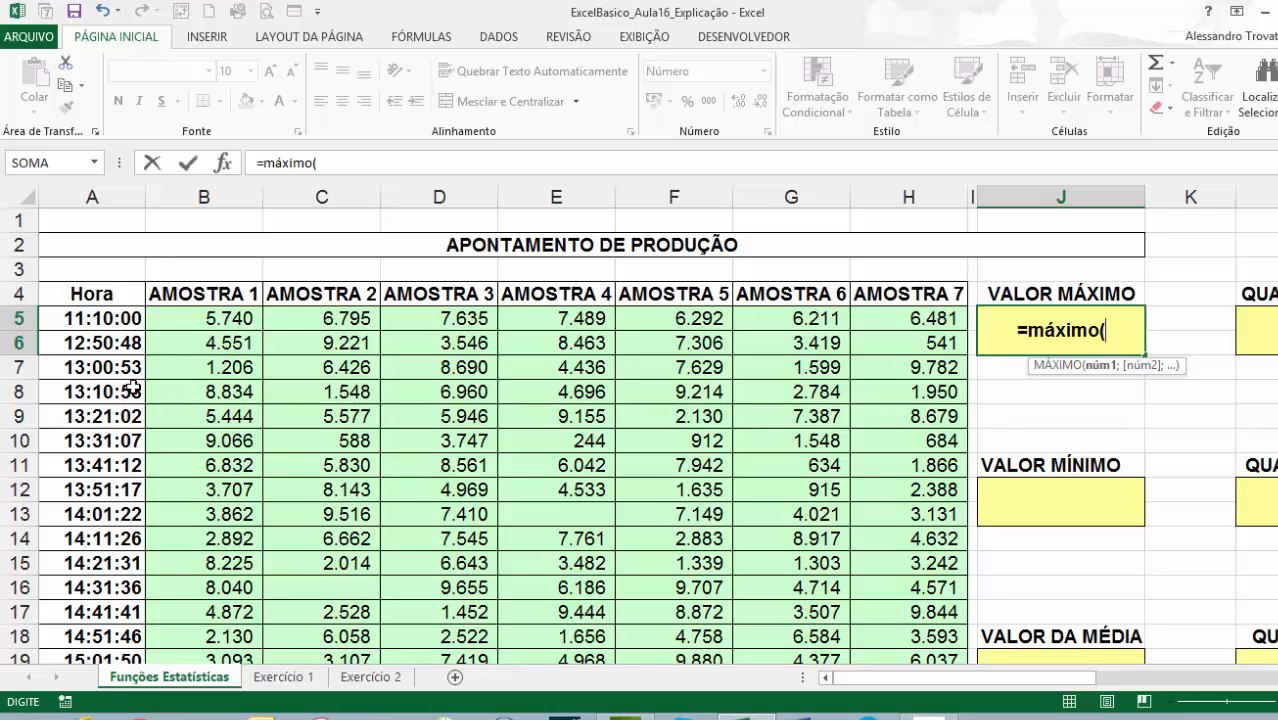
drag(181, 326, 889, 604)
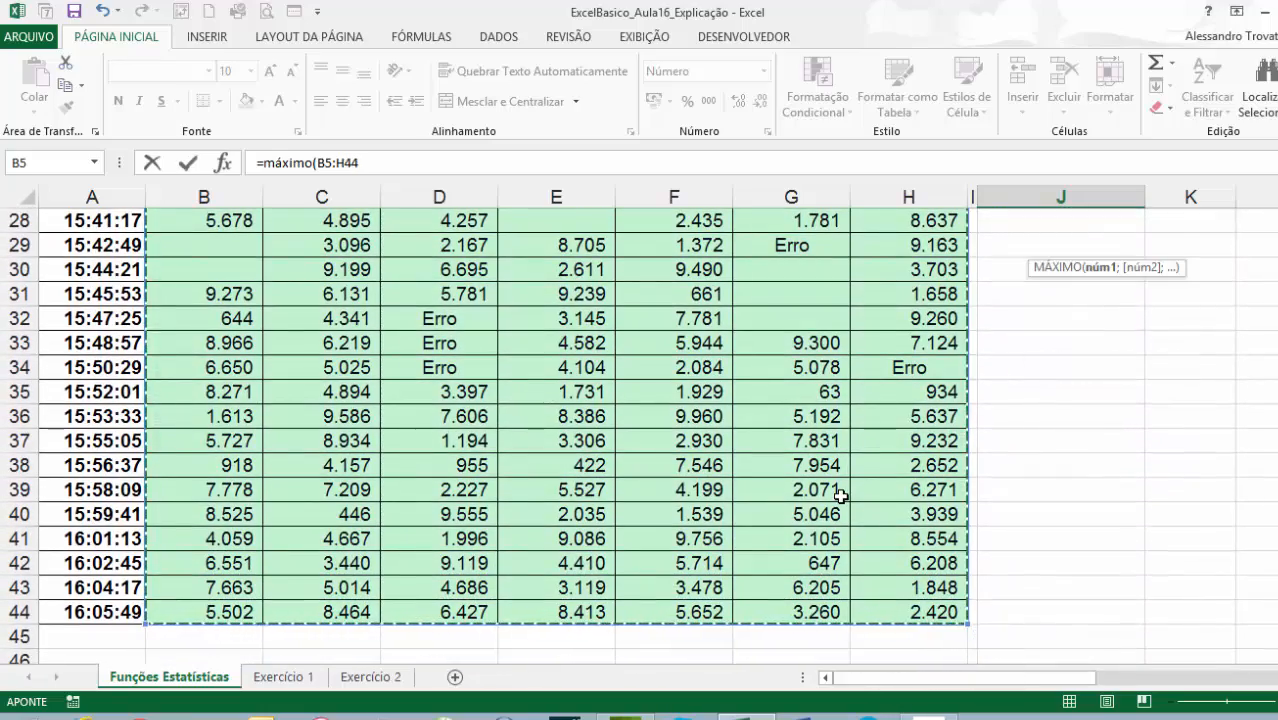
key(Escape)
scroll(842, 497, up, 2)
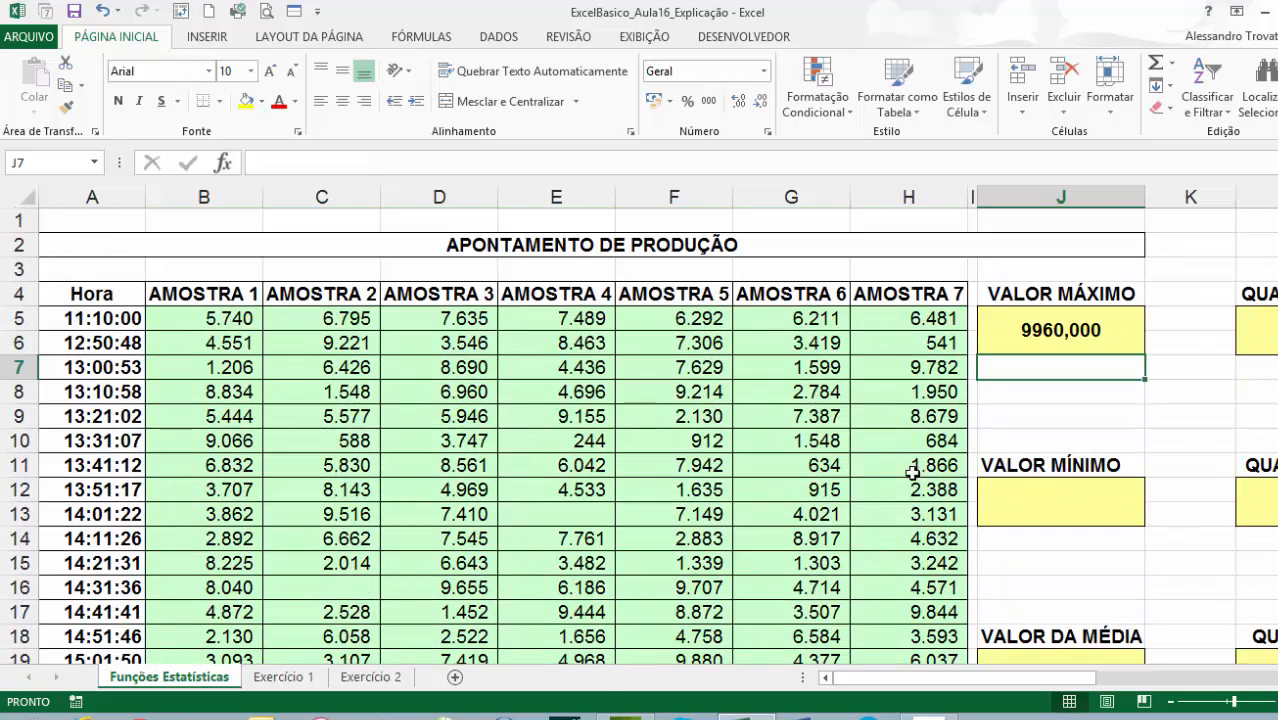
Format the VALOR MÁXIMO result in J5 with a thousands separator and no decimal places
click(1057, 344)
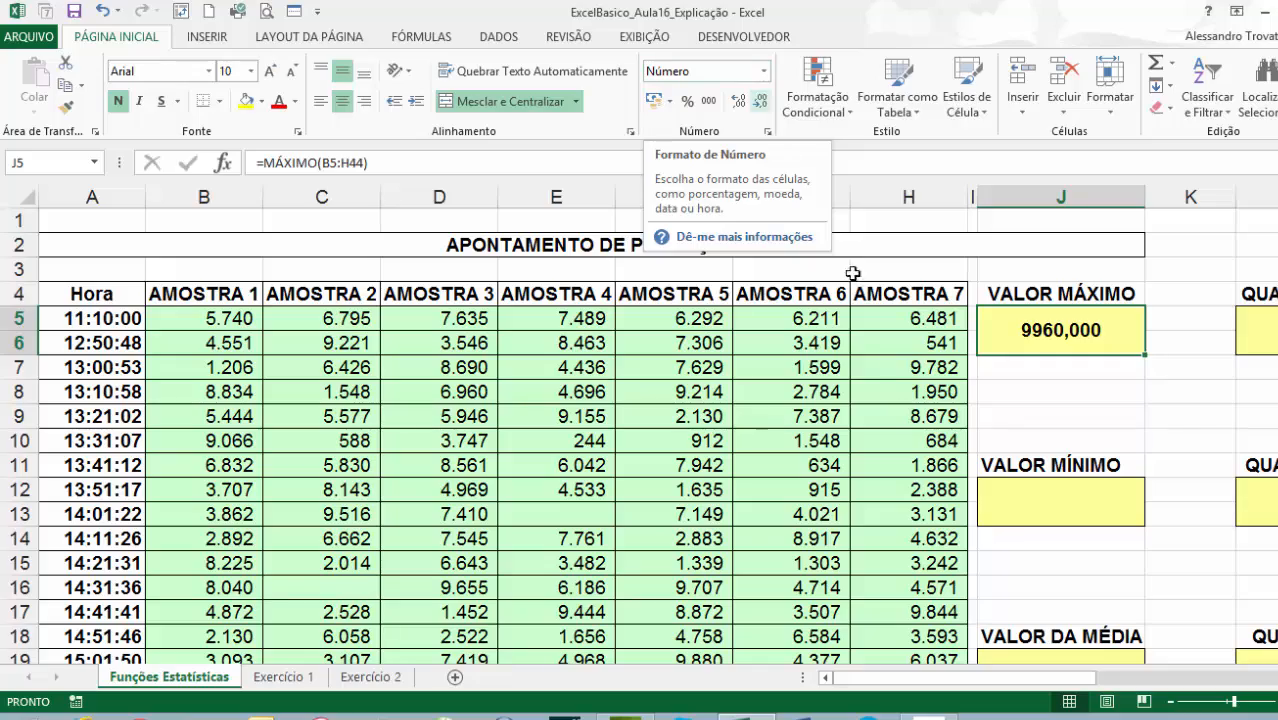
click(737, 101)
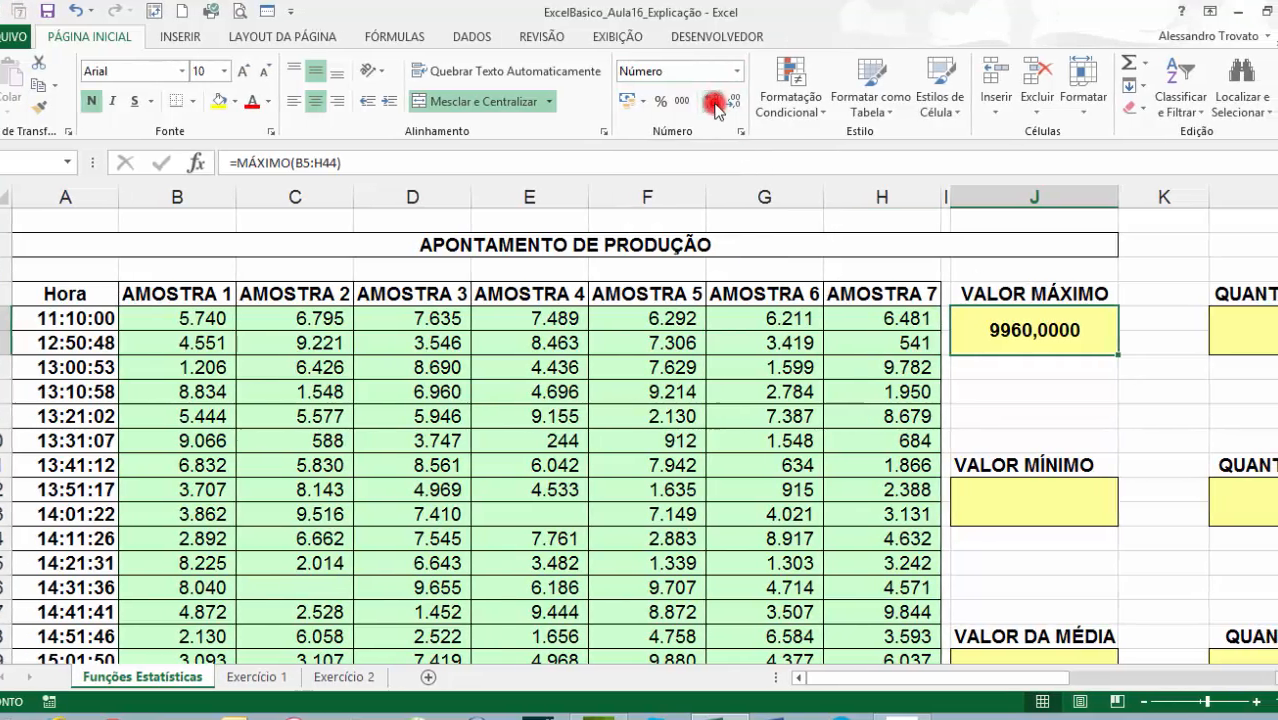
click(695, 103)
click(695, 103)
click(695, 103)
click(695, 103)
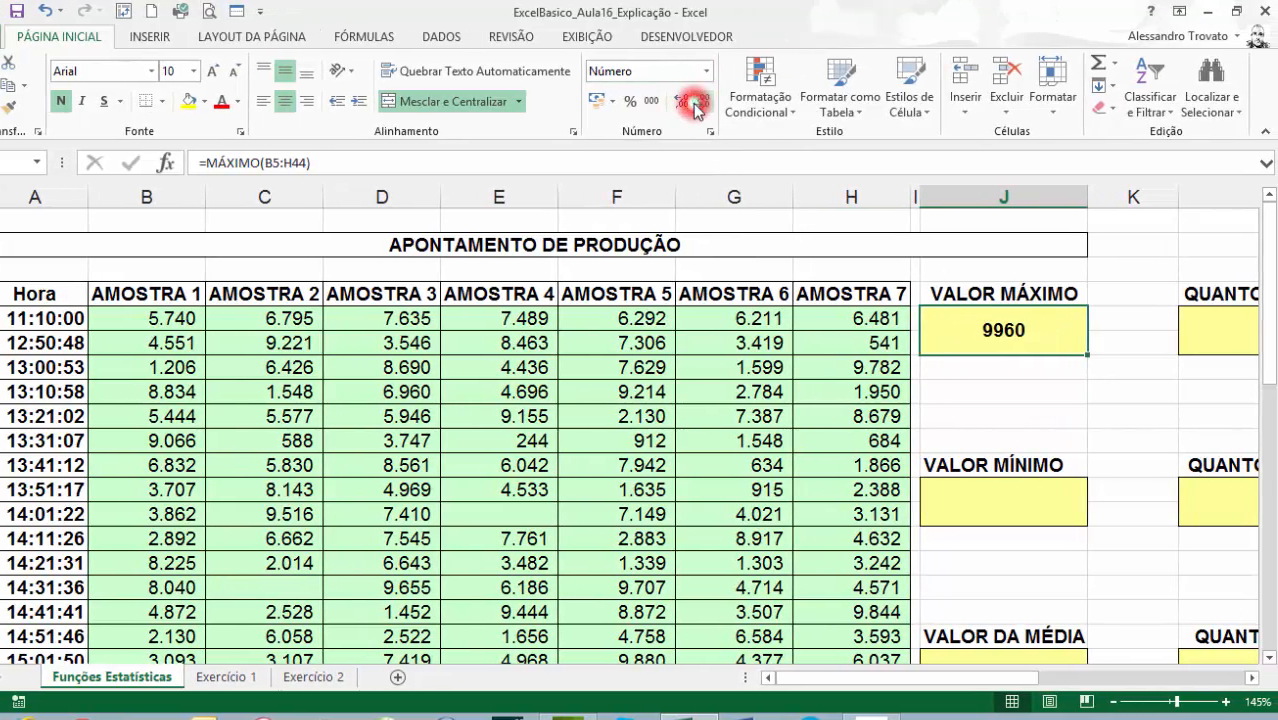
click(651, 104)
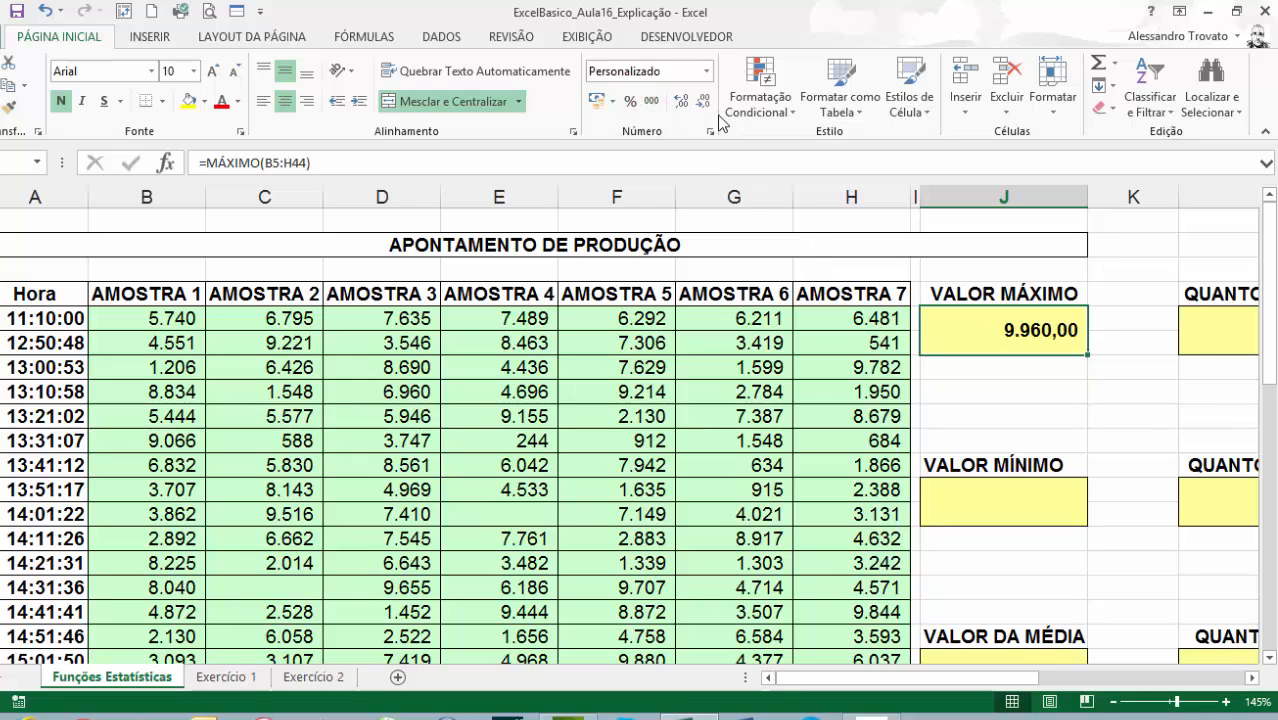
click(695, 103)
click(695, 103)
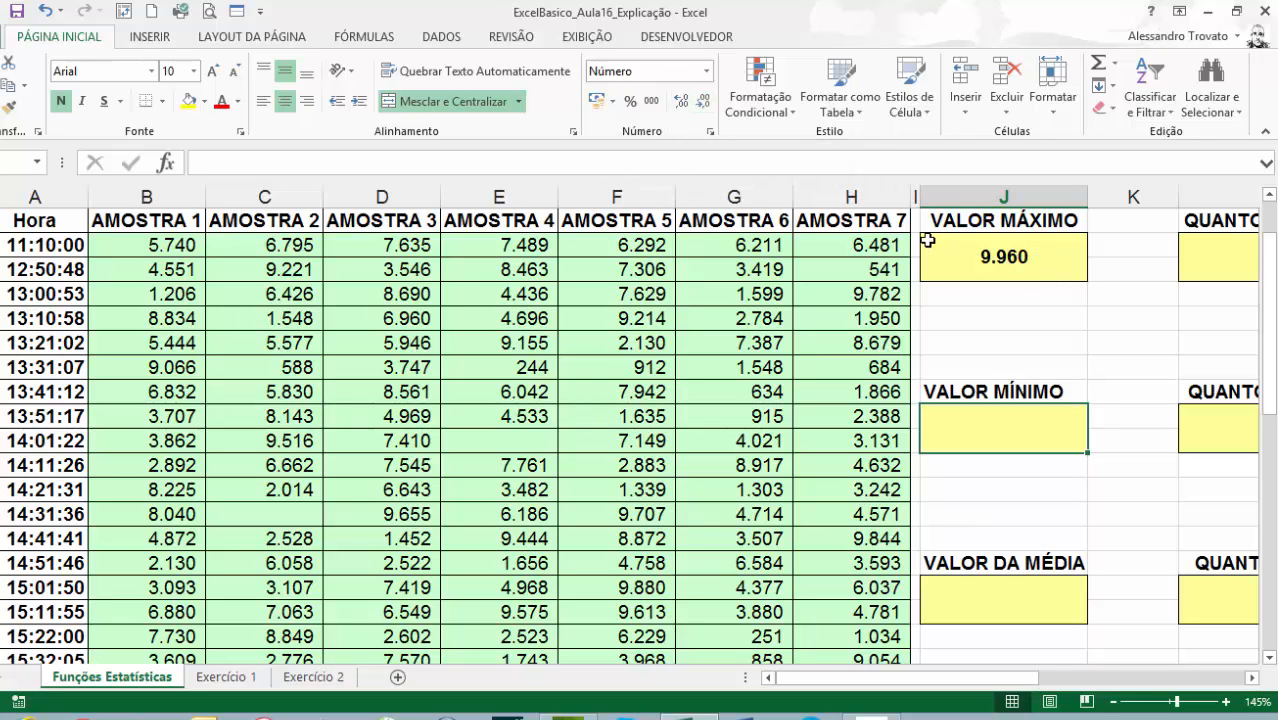
Review the formula in J5, examining the start and end references of its B5:H44 range
click(968, 278)
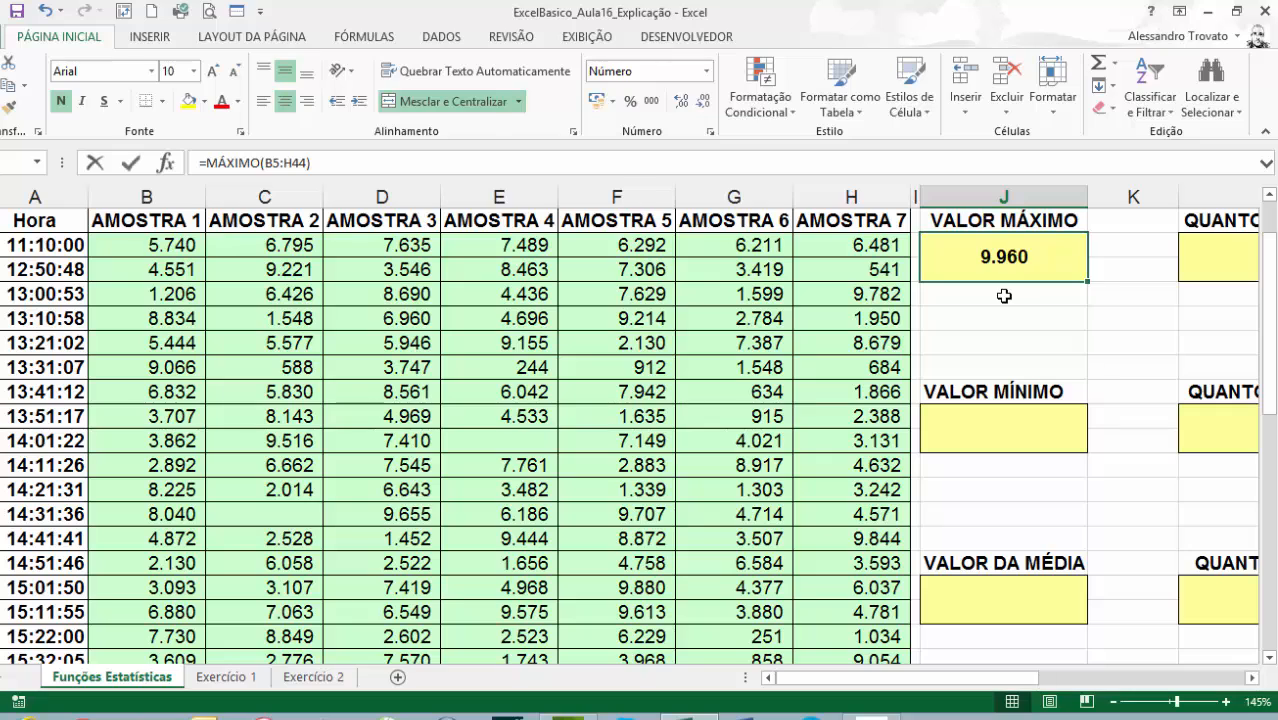
key(F2)
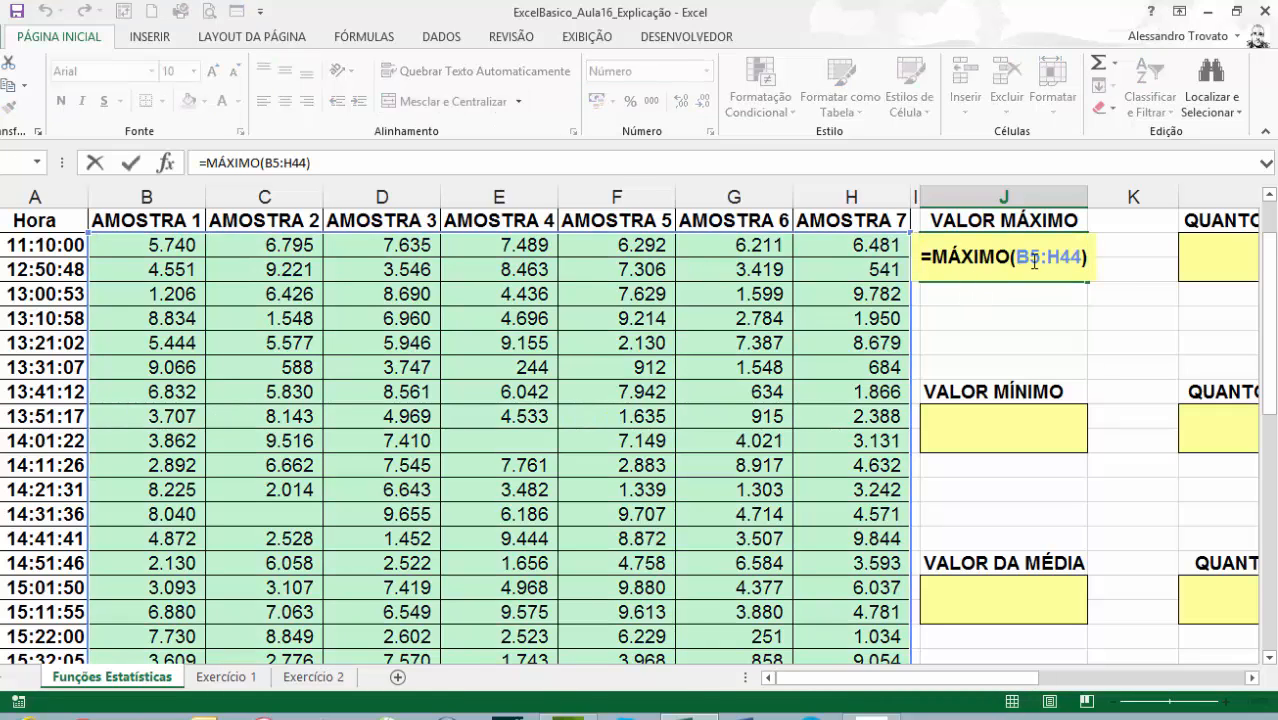
click(1015, 257)
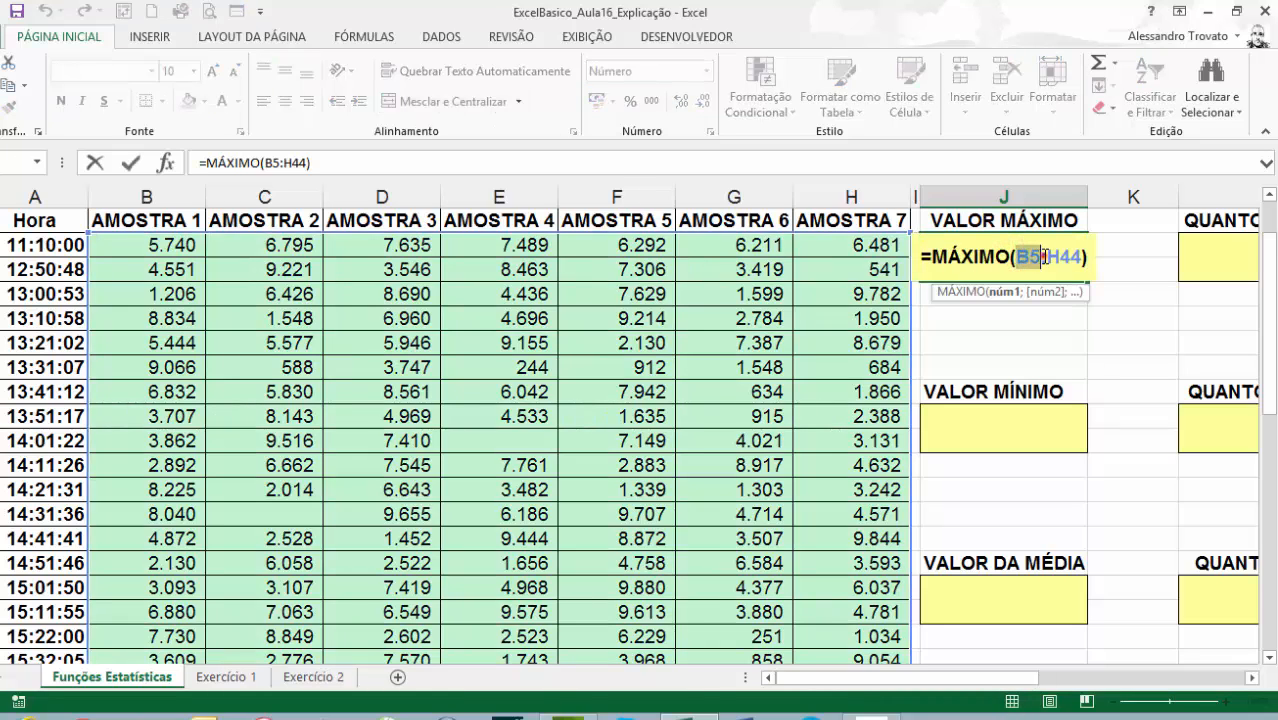
click(1045, 257)
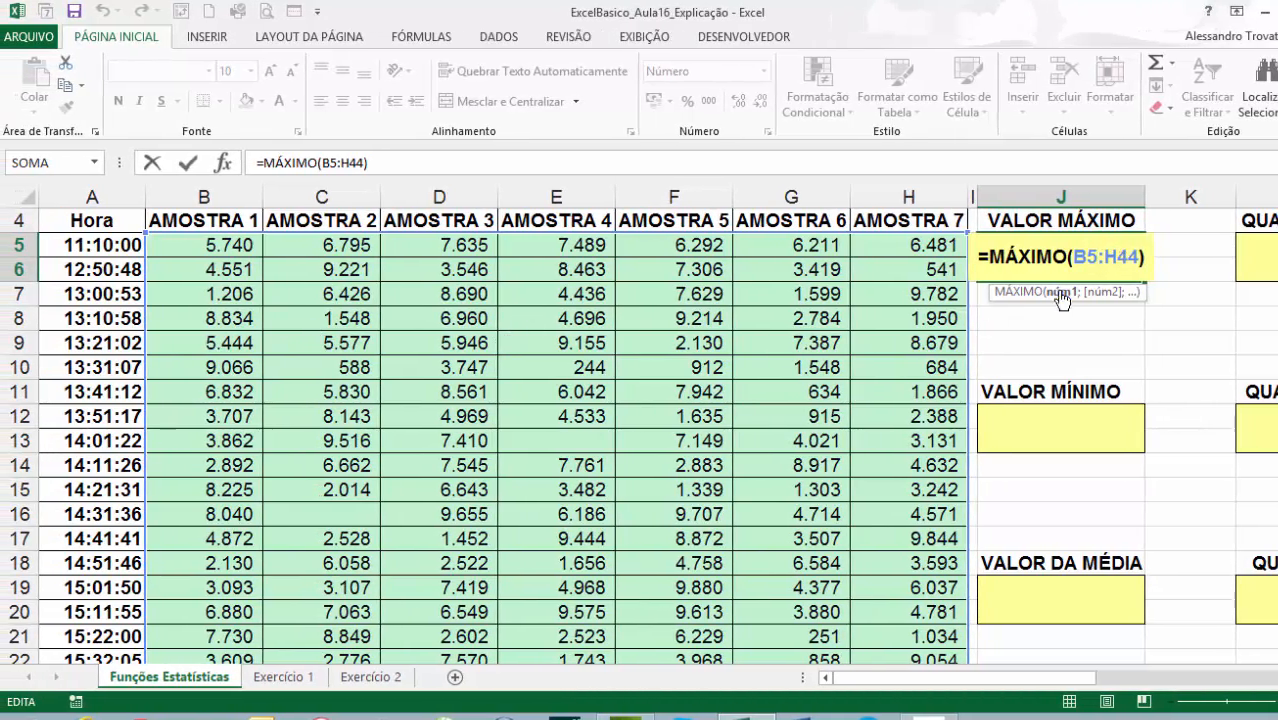
drag(1076, 257, 1139, 257)
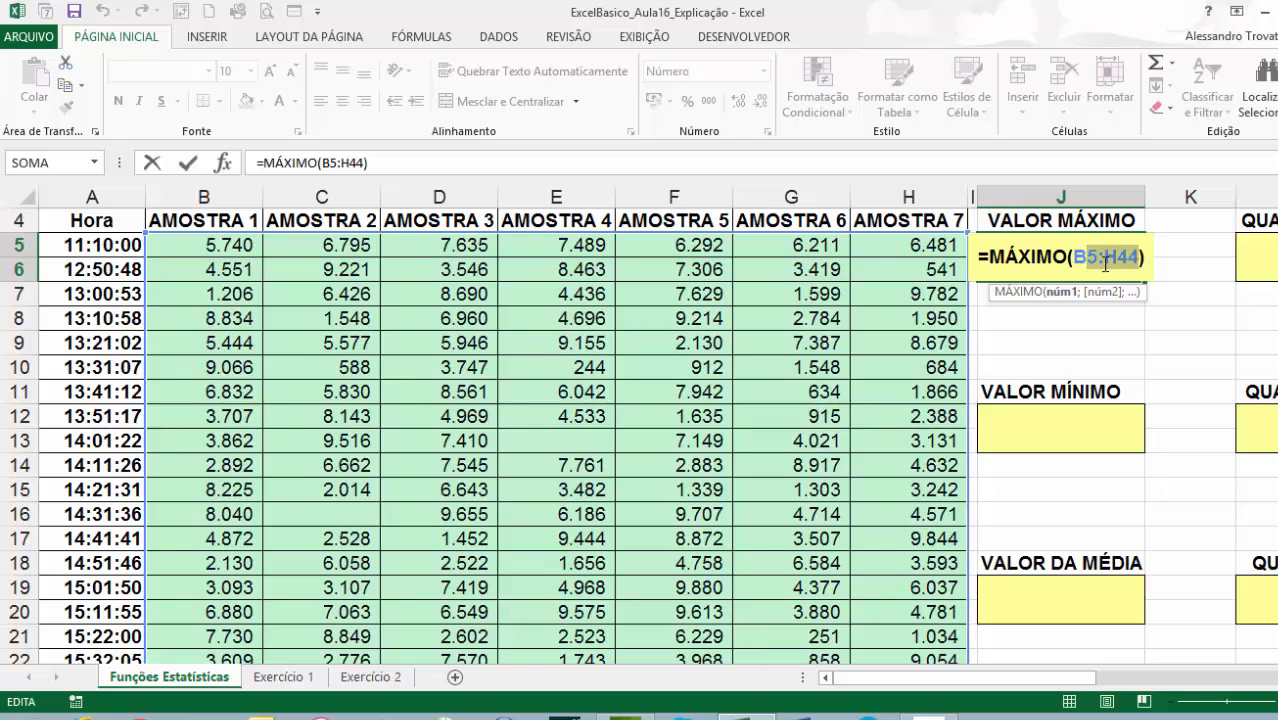
key(Return)
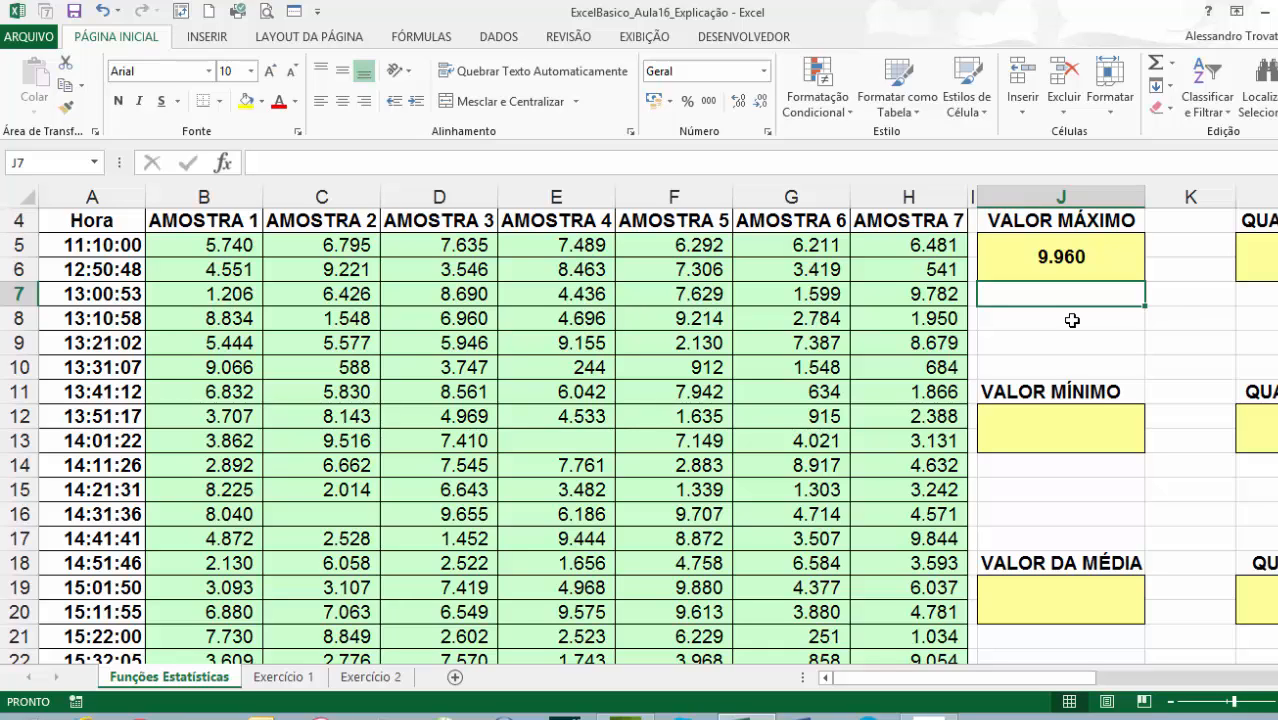
Enter =FÓRMULATEXTO(J5) in J7 to display the VALOR MÁXIMO formula as text below its result
text(=fó)
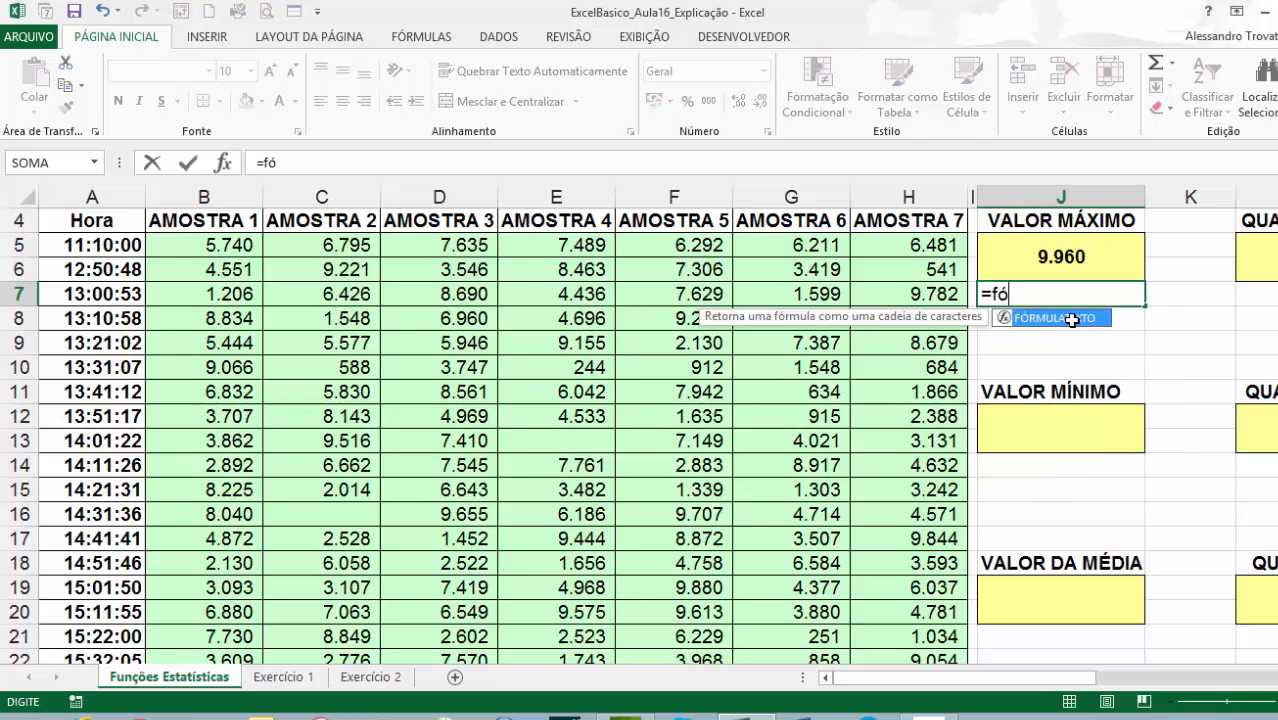
text(rm)
key(Tab)
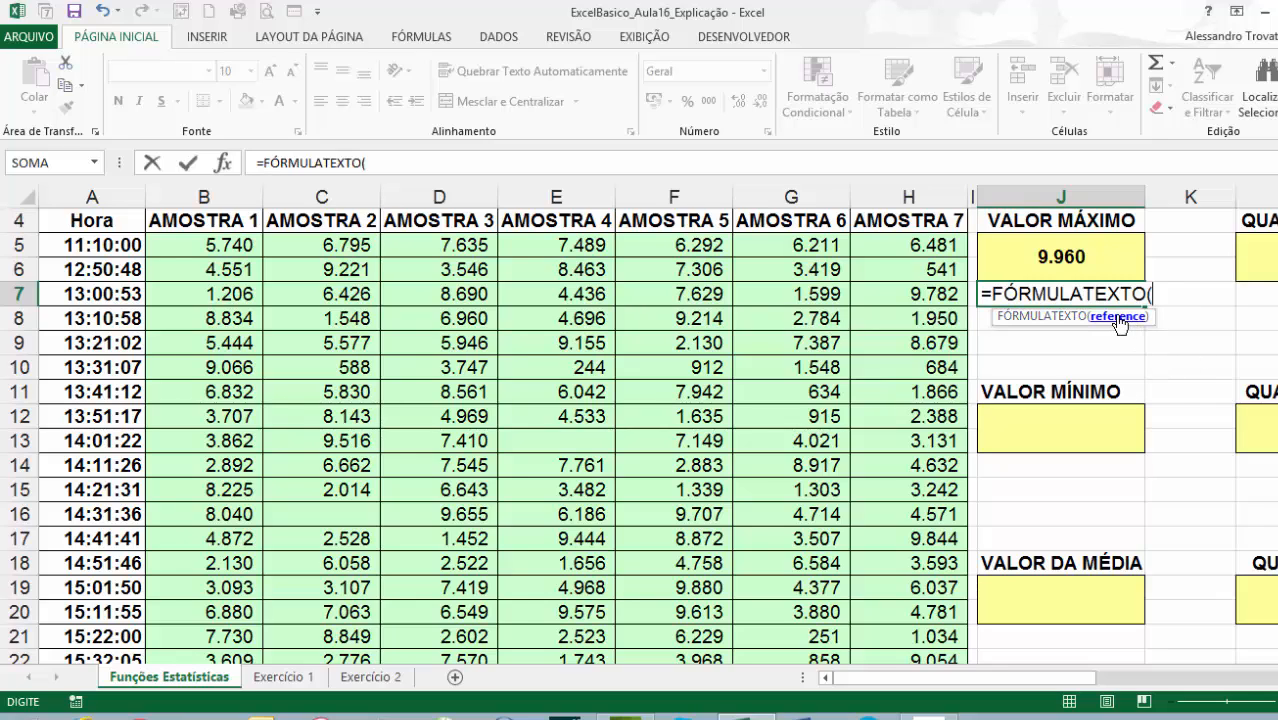
click(1065, 252)
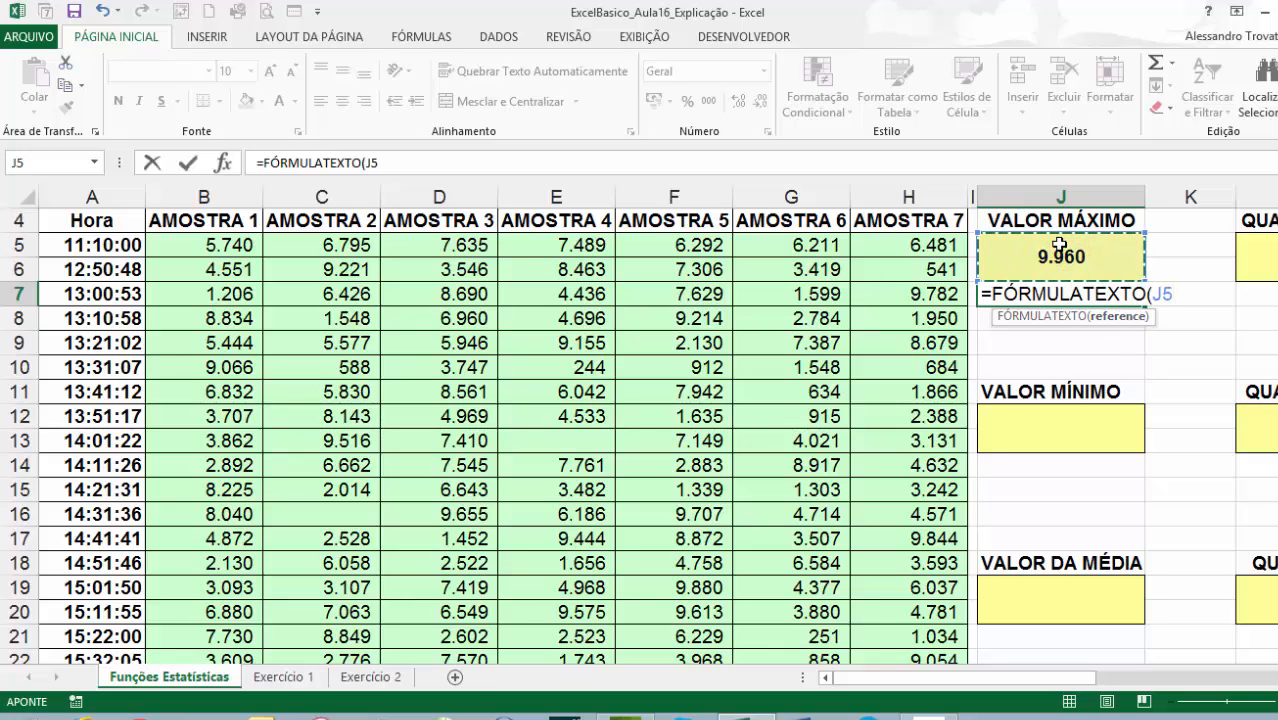
key(Return)
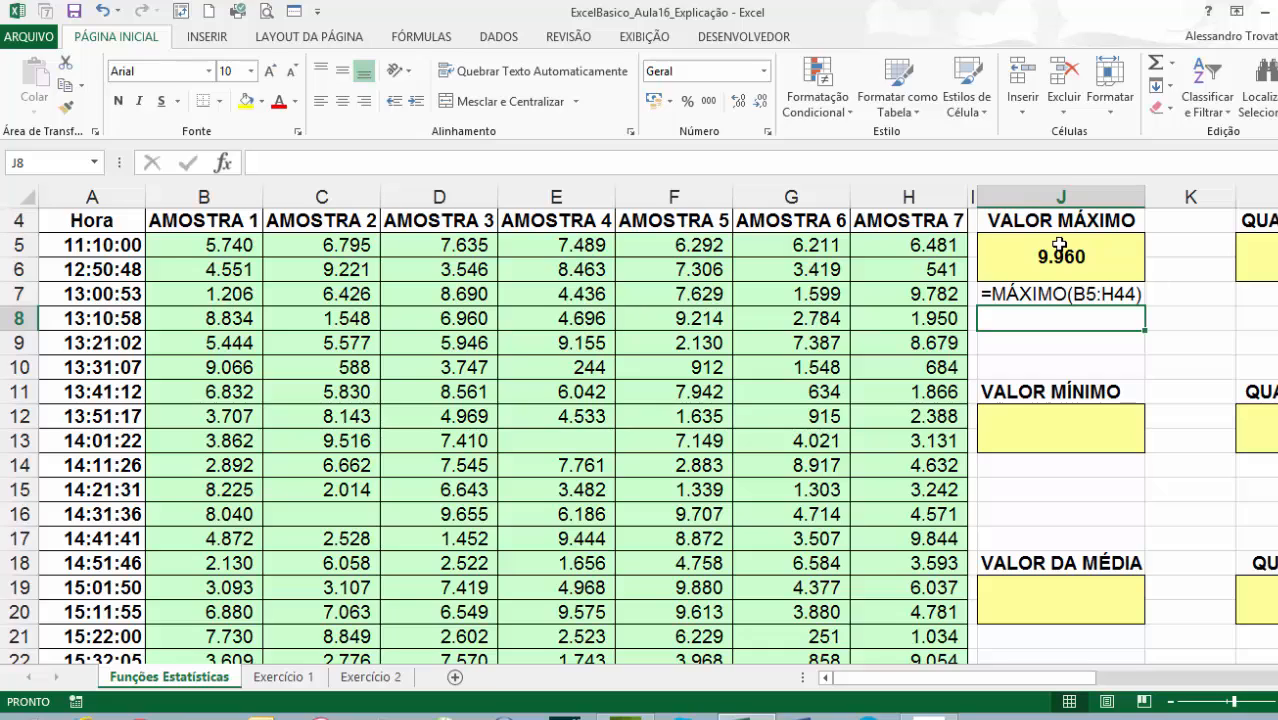
Enter =MÍNIMO(B5:H44) in the VALOR MÍNIMO cell J12, covering all sample readings
click(1004, 440)
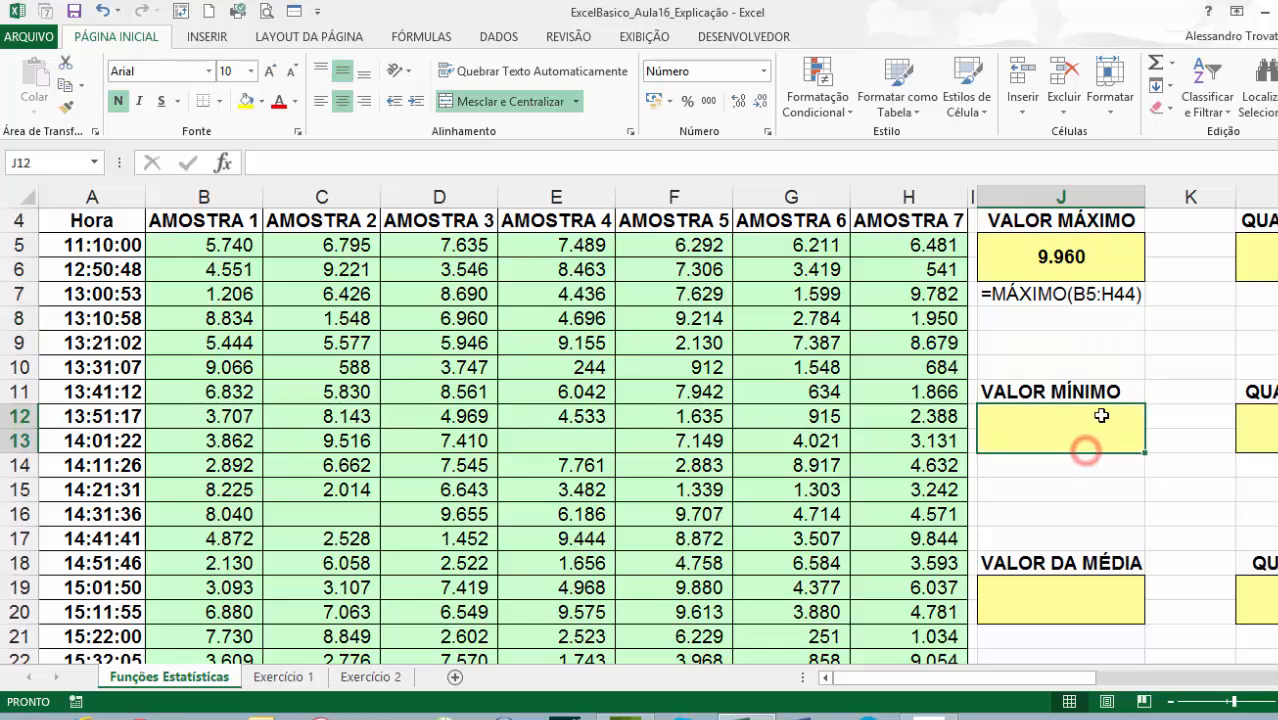
text(=)
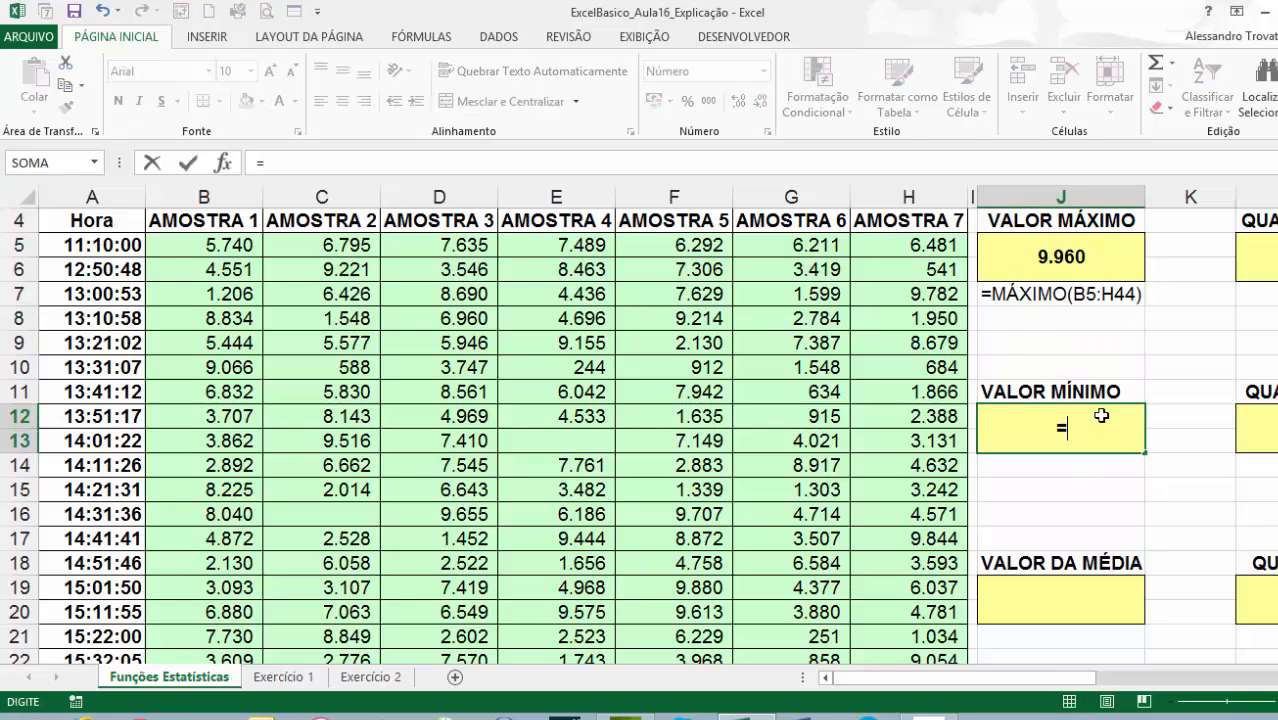
text(mí)
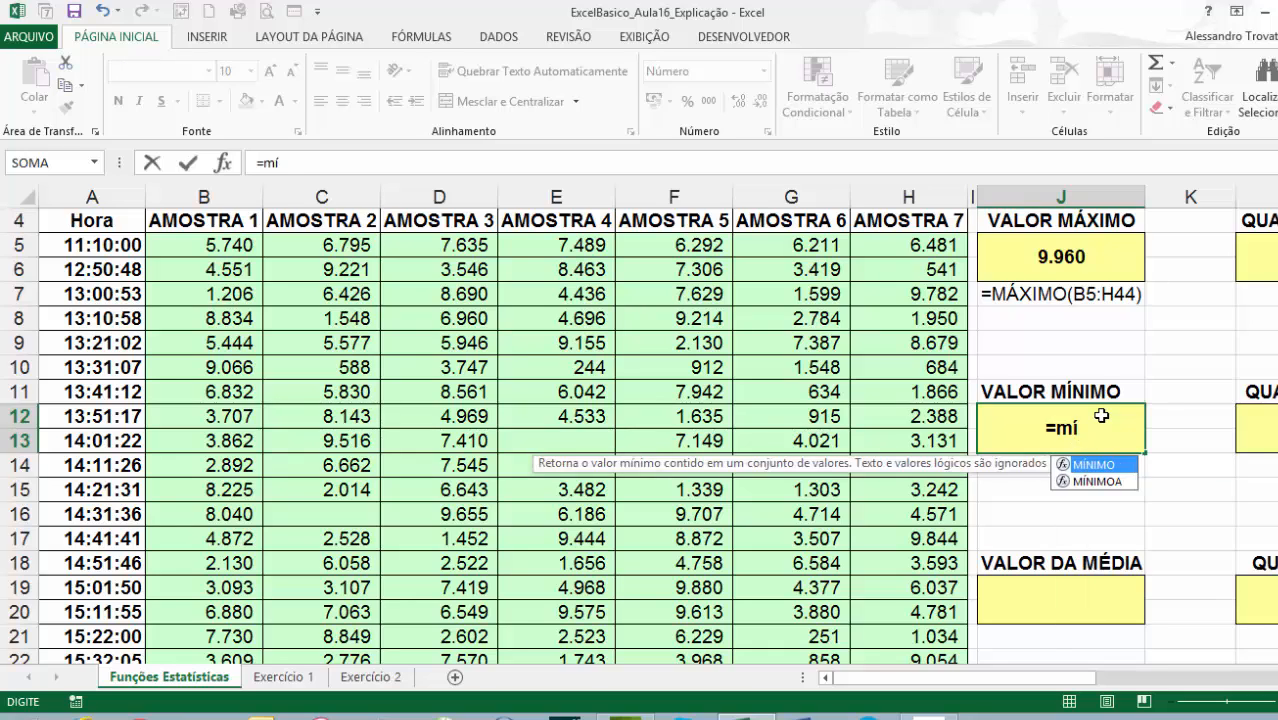
text(nimo()
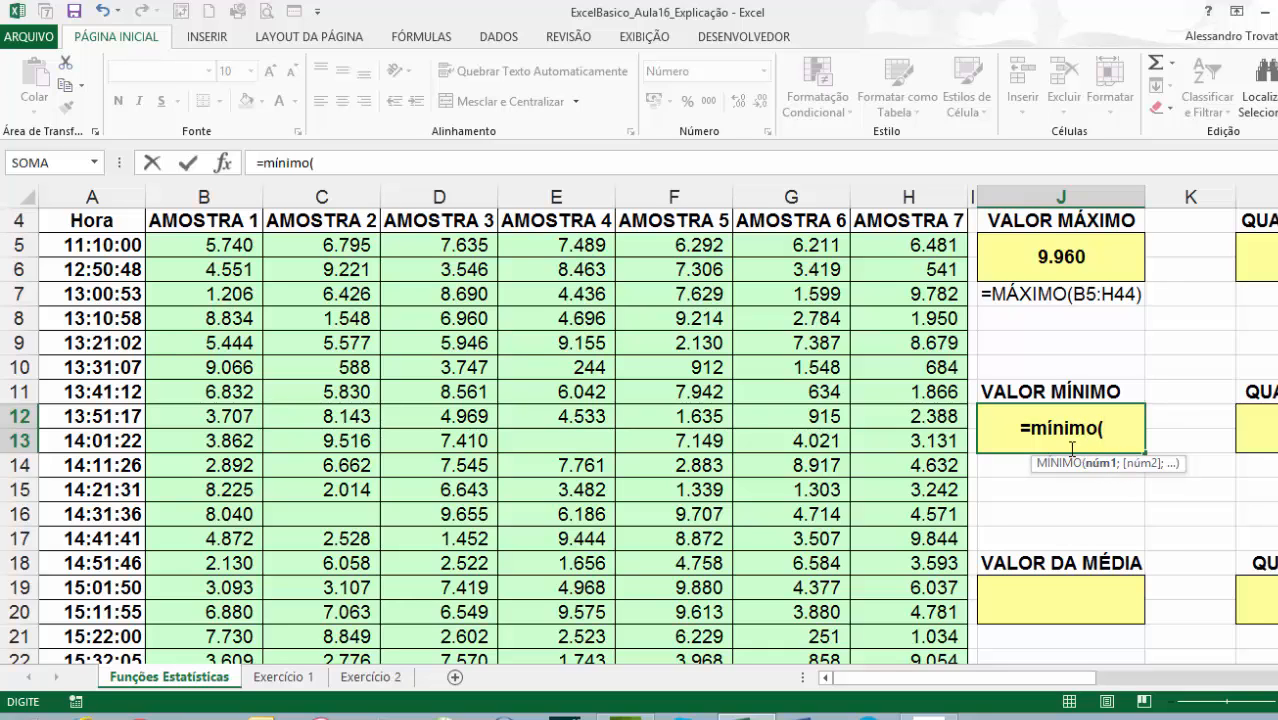
drag(220, 250, 925, 606)
key(Return)
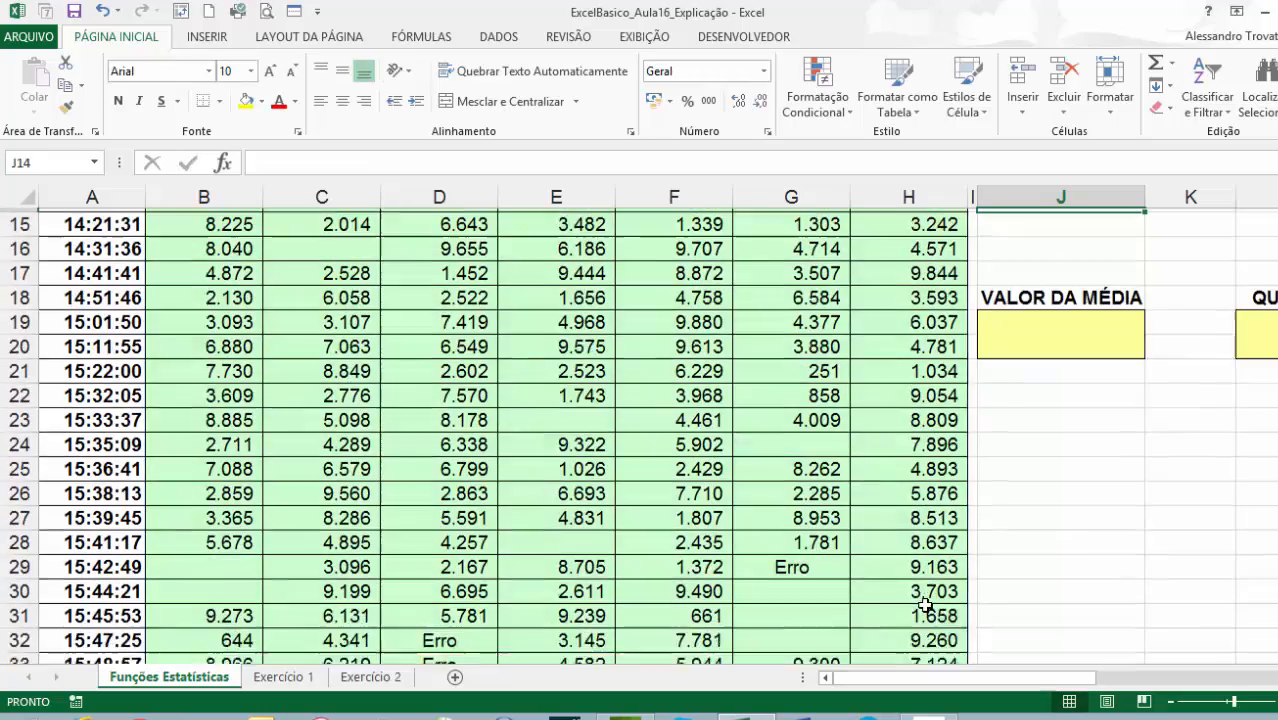
Enter =FÓRMULATEXTO(J12) in J14 to display the VALOR MÍNIMO formula as text below its result
scroll(925, 606, up, 4)
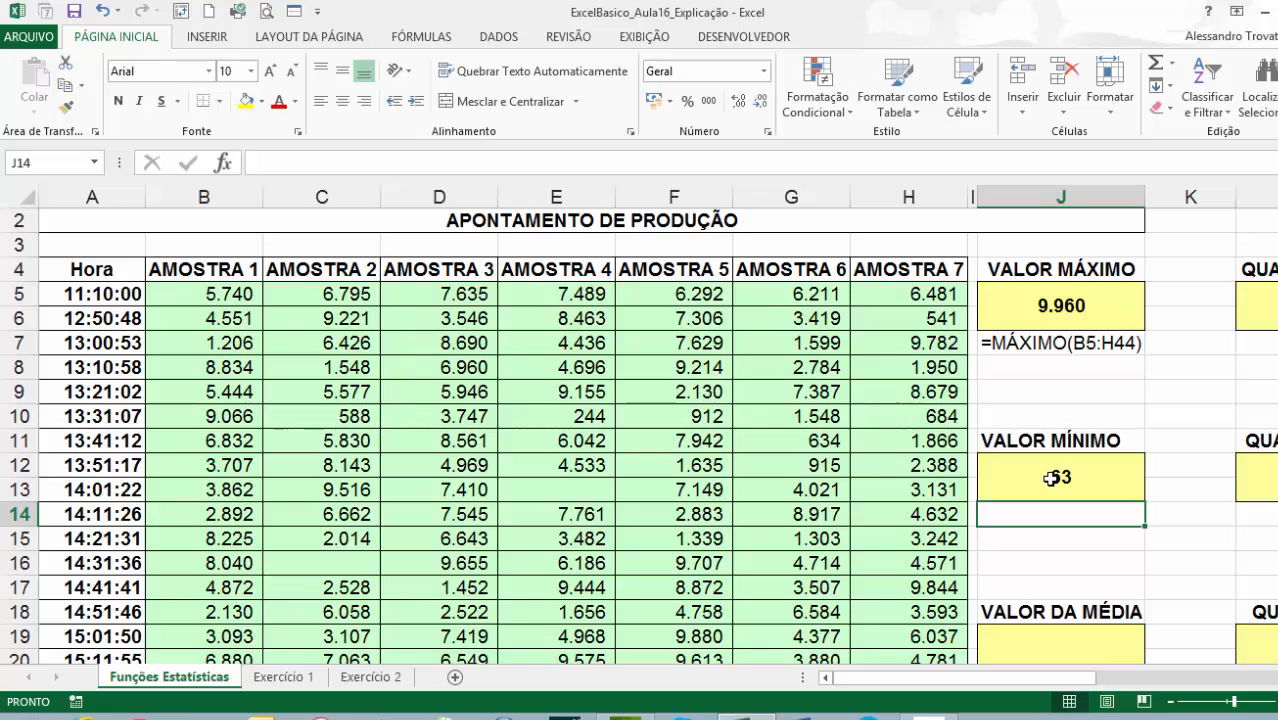
text(=fó)
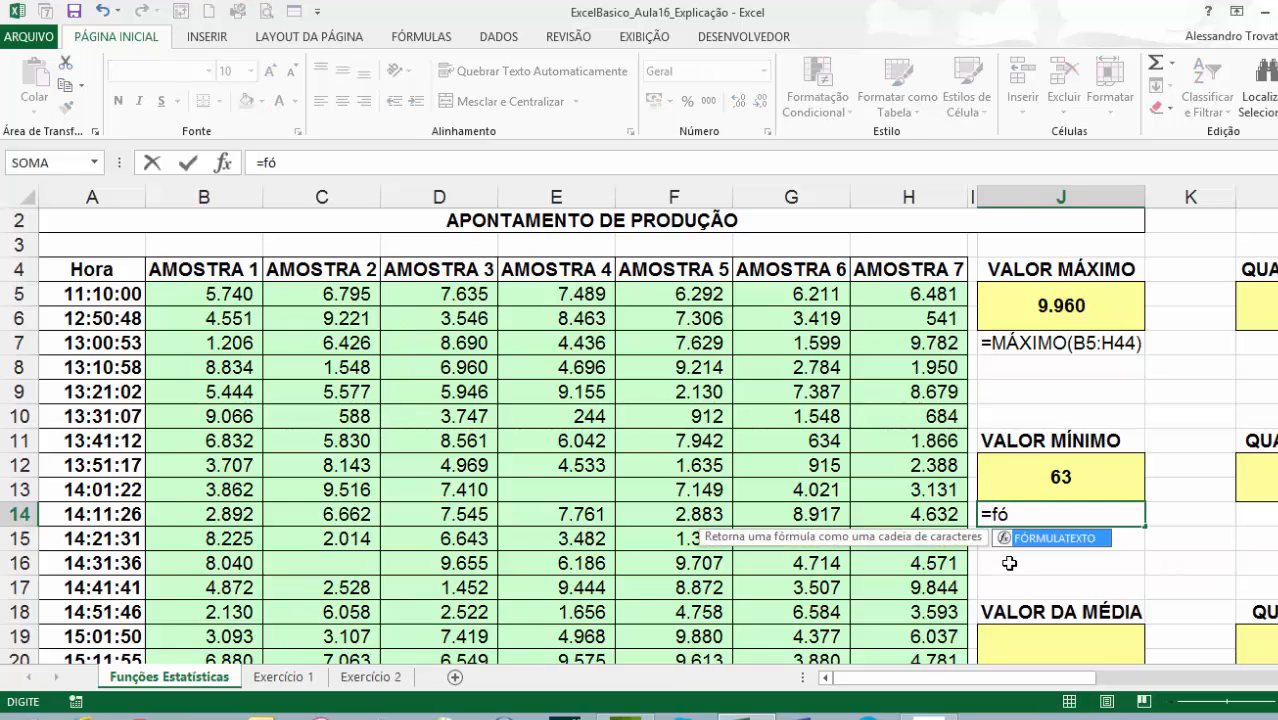
key(Tab)
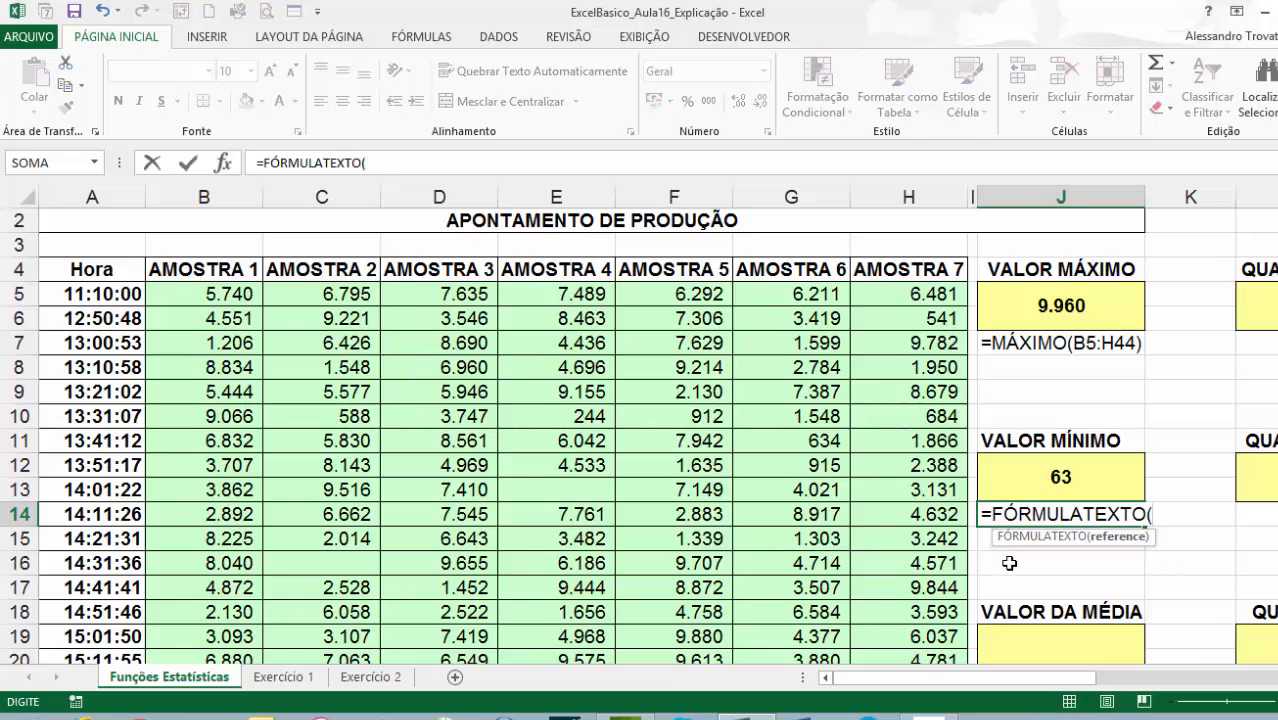
key(Up)
key(Up)
key(Return)
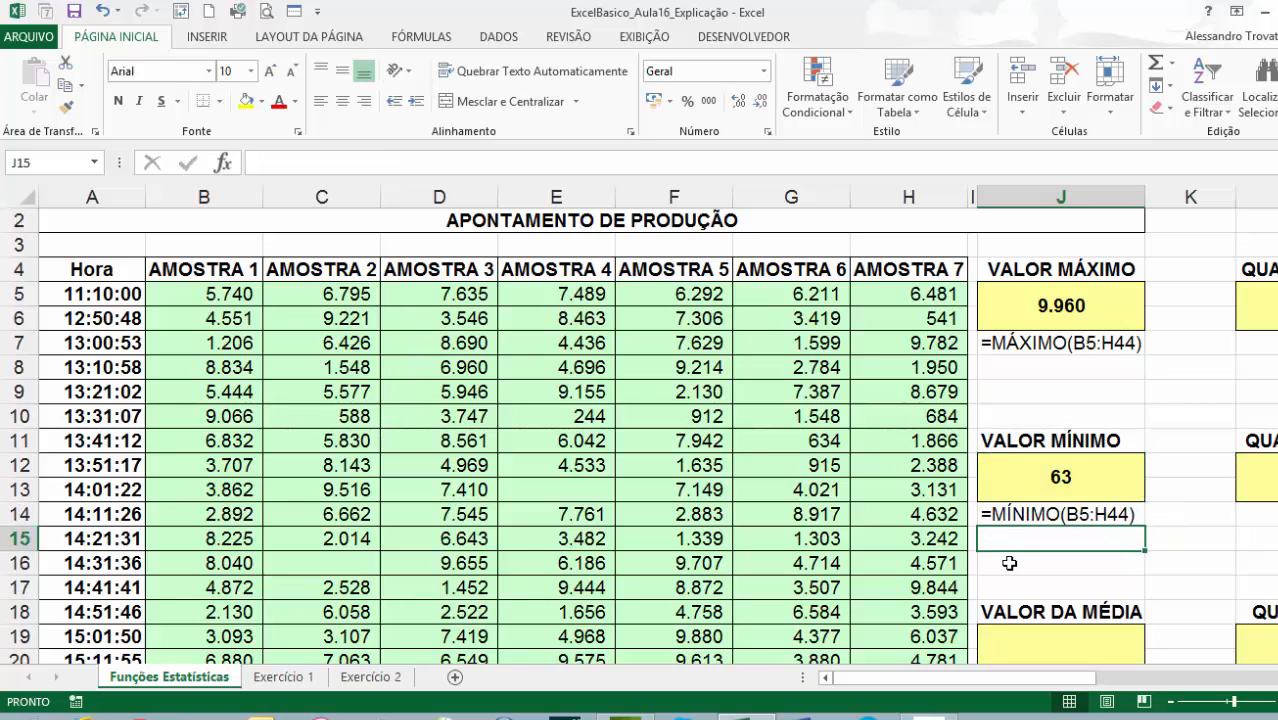
Enter =MÉDIA(B5:H44) in the VALOR DA MÉDIA cell J19 to average all sample readings
key(Down)
key(Down)
key(Down)
key(Down)
key(Down)
key(Down)
key(Down)
key(Down)
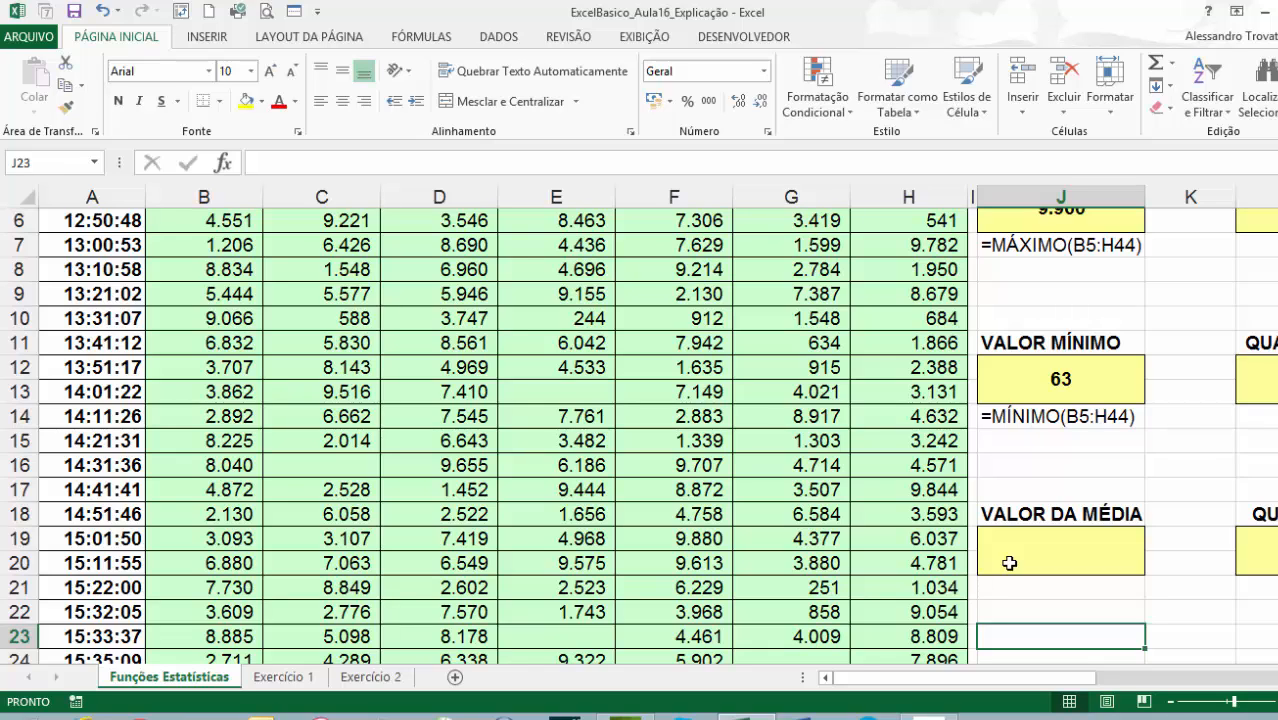
click(1009, 563)
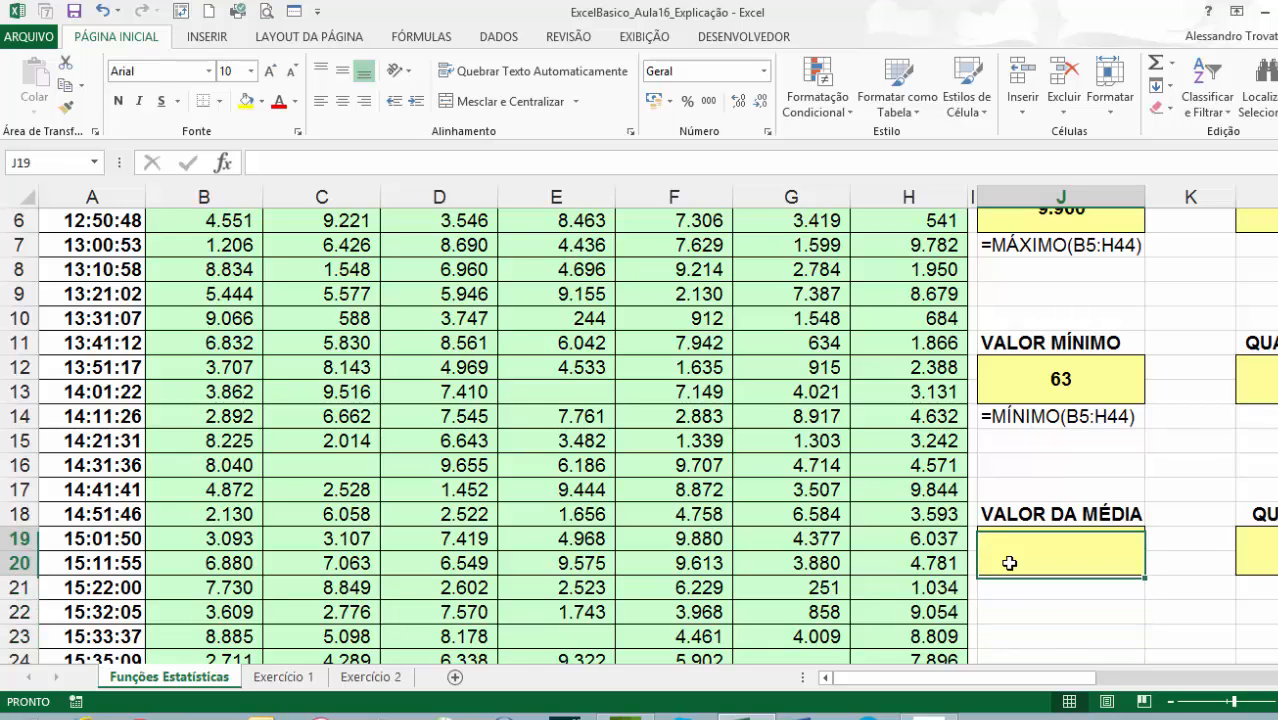
text(=médi)
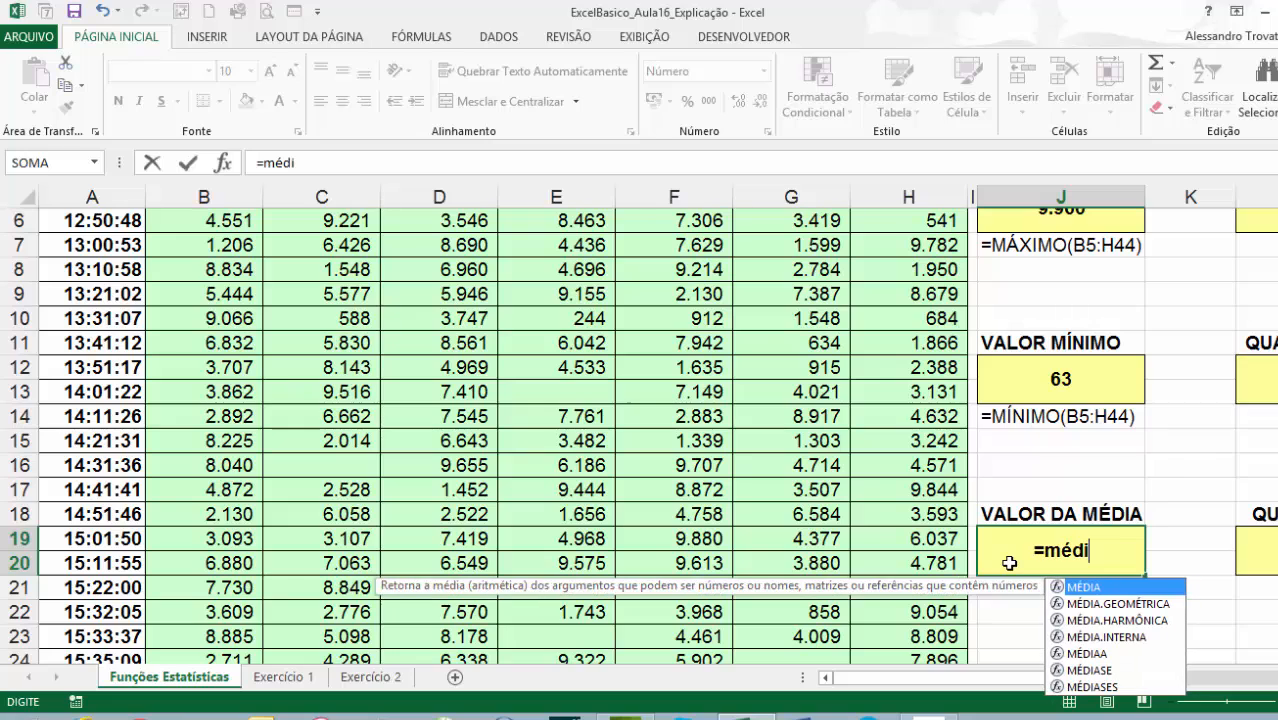
text(a()
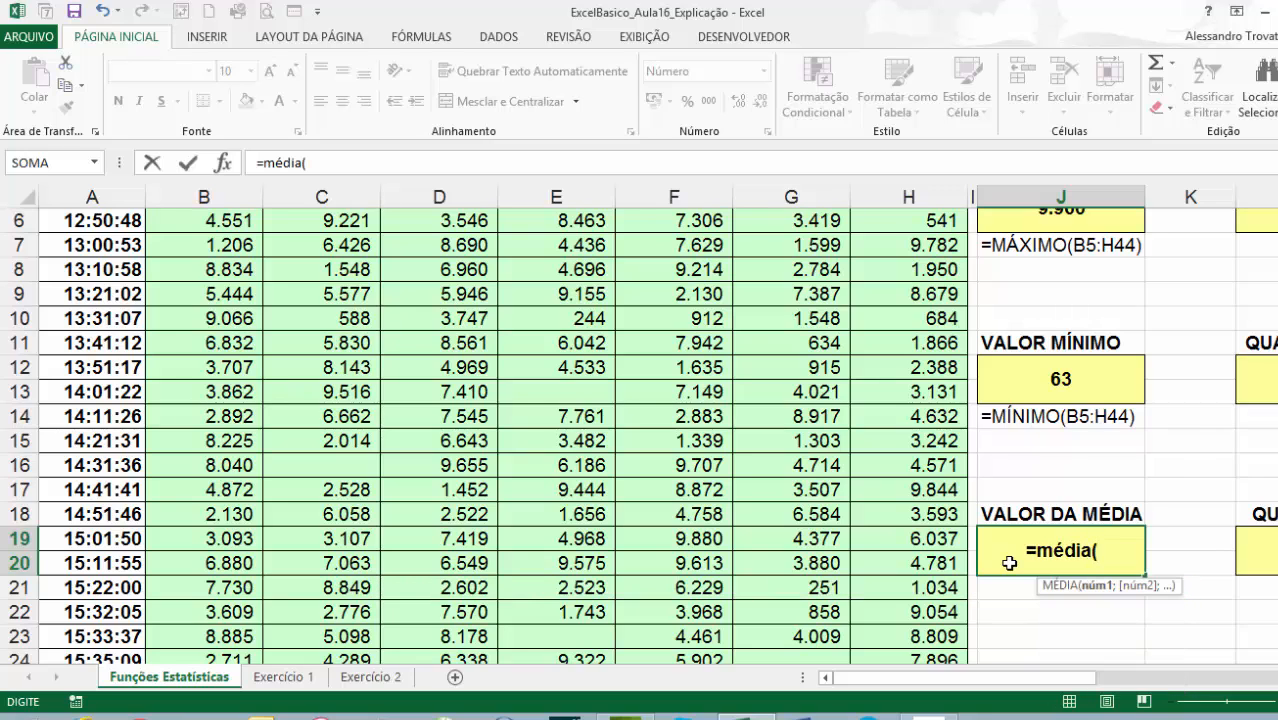
key(BackSpace)
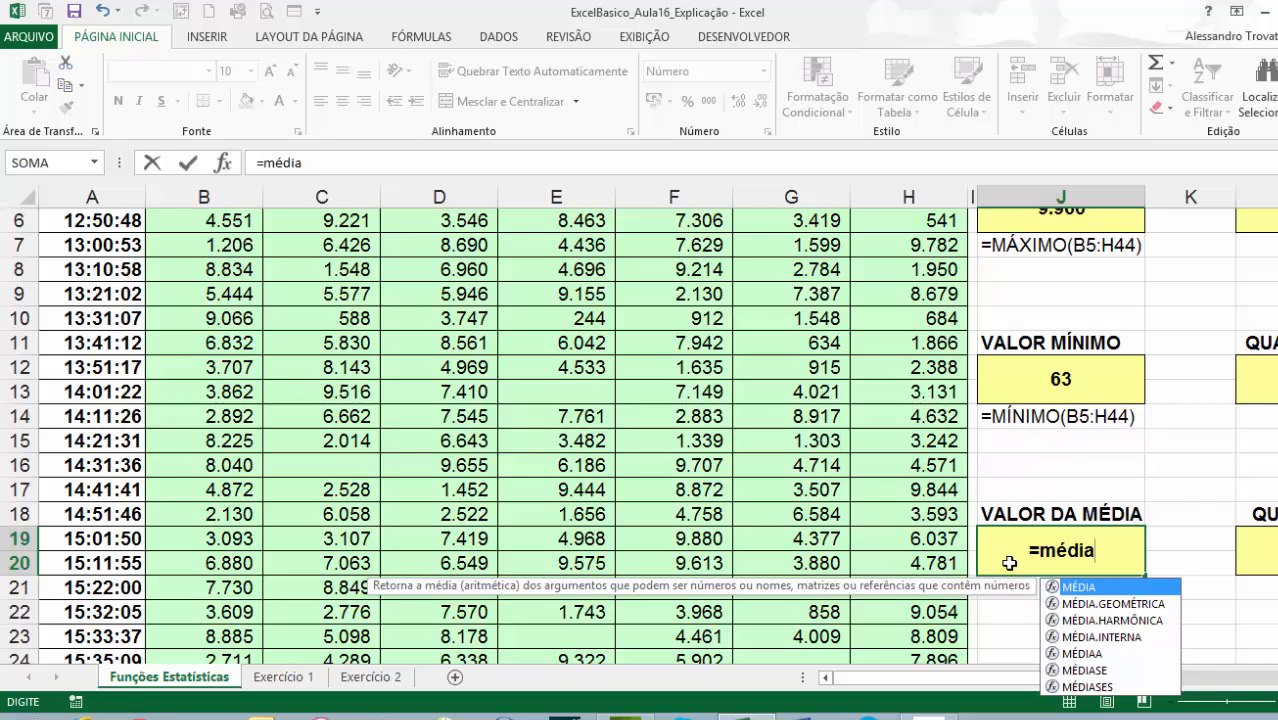
text(()
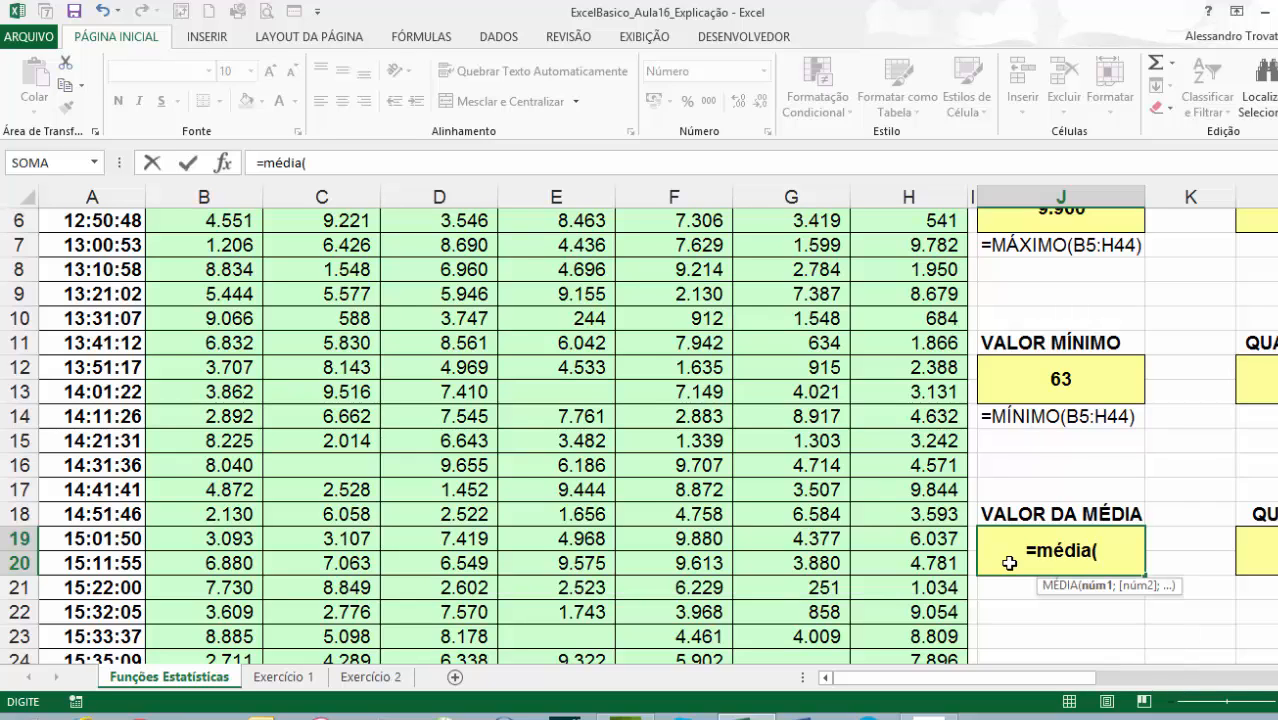
scroll(245, 512, up, 2)
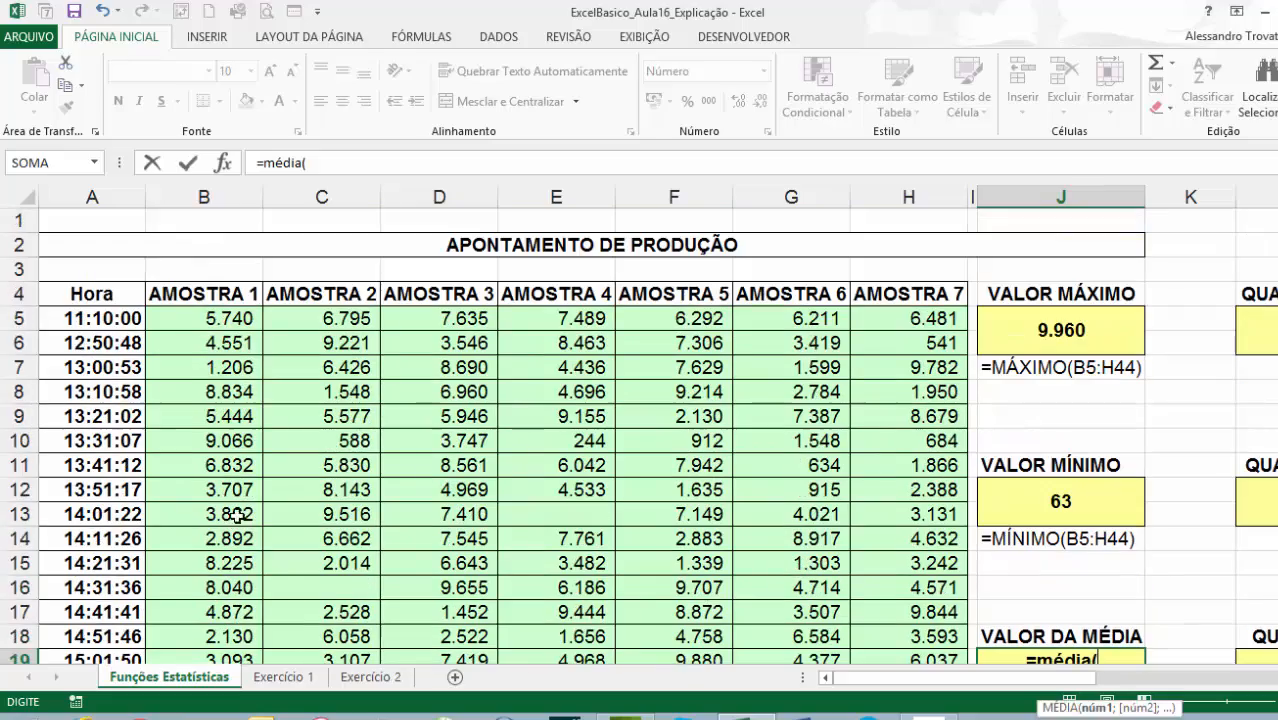
drag(222, 322, 894, 619)
key(Return)
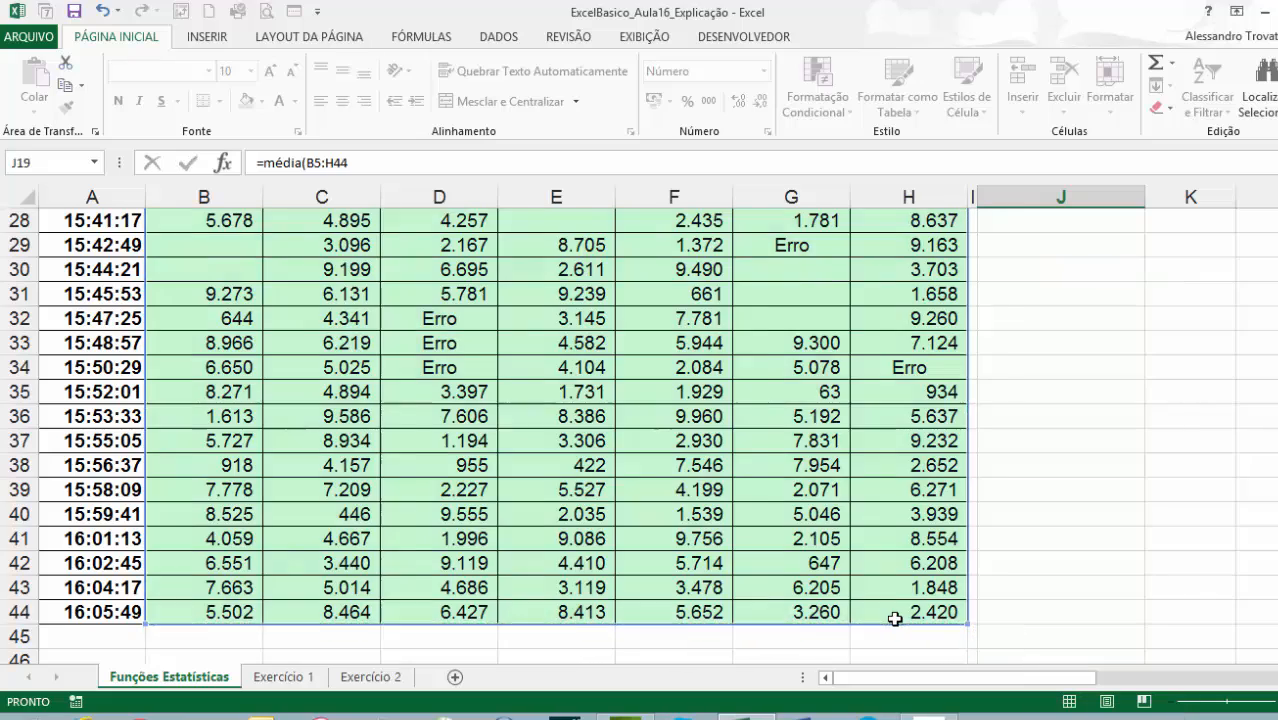
Enter =FÓRMULATEXTO(J19) in J21 to display the VALOR DA MÉDIA formula as text below its result
scroll(990, 490, up, 3)
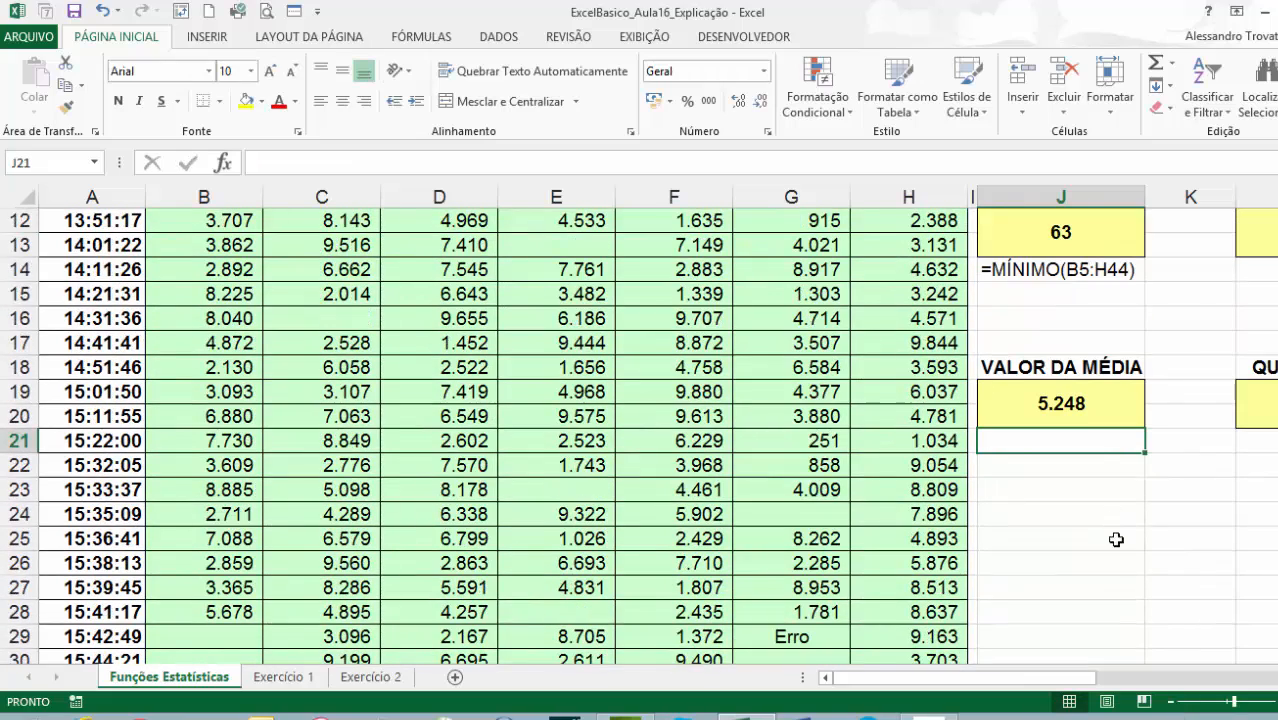
text(=mé)
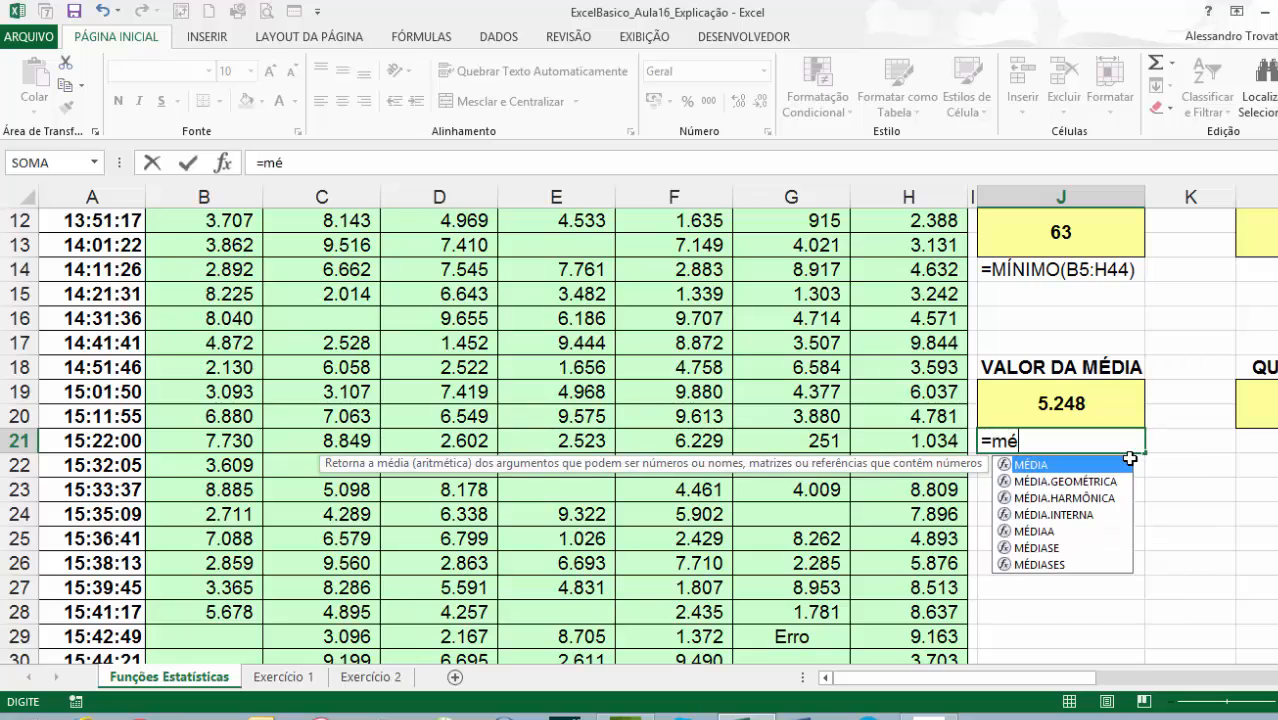
key(BackSpace)
key(BackSpace)
text(fo)
key(BackSpace)
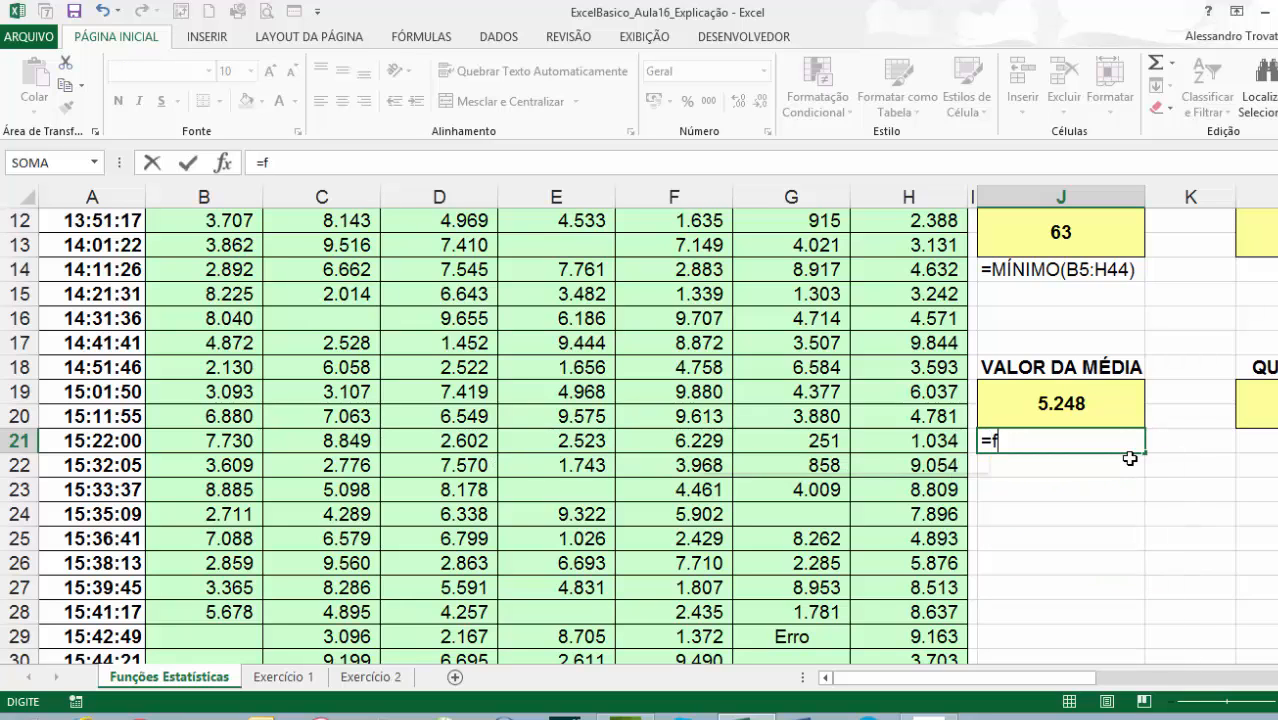
text(ó)
key(Tab)
text(J19)
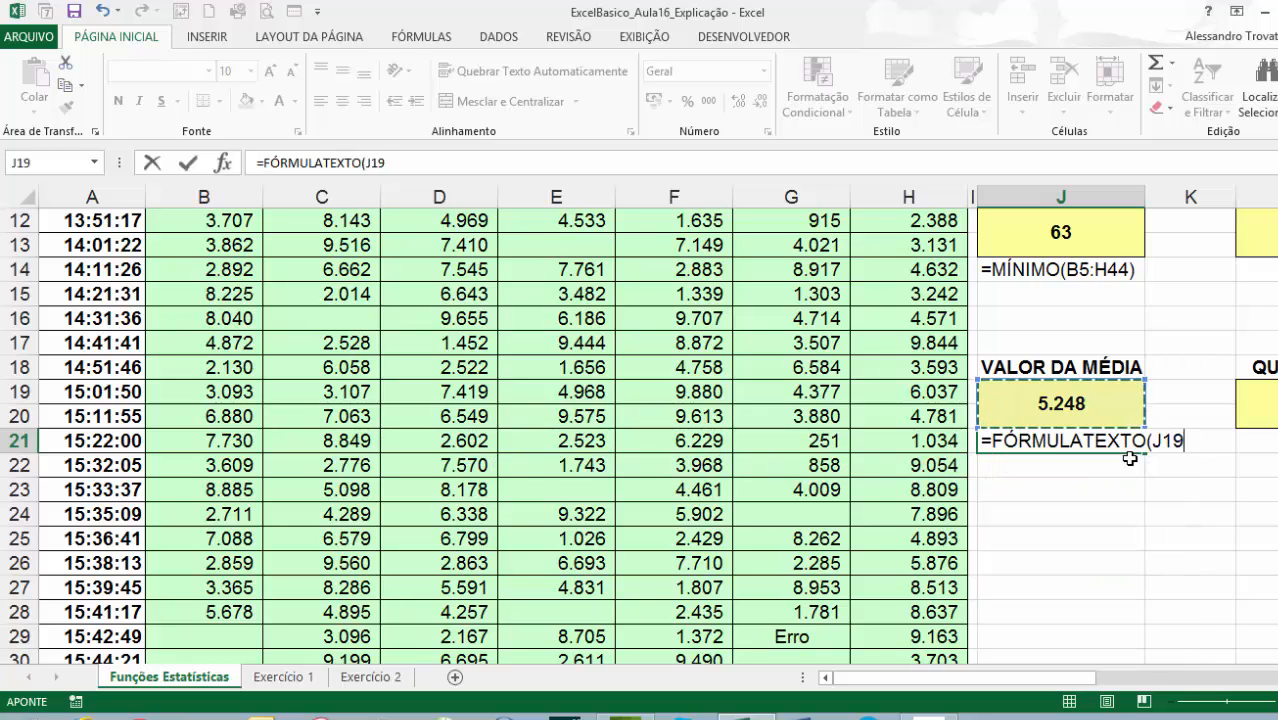
key(Return)
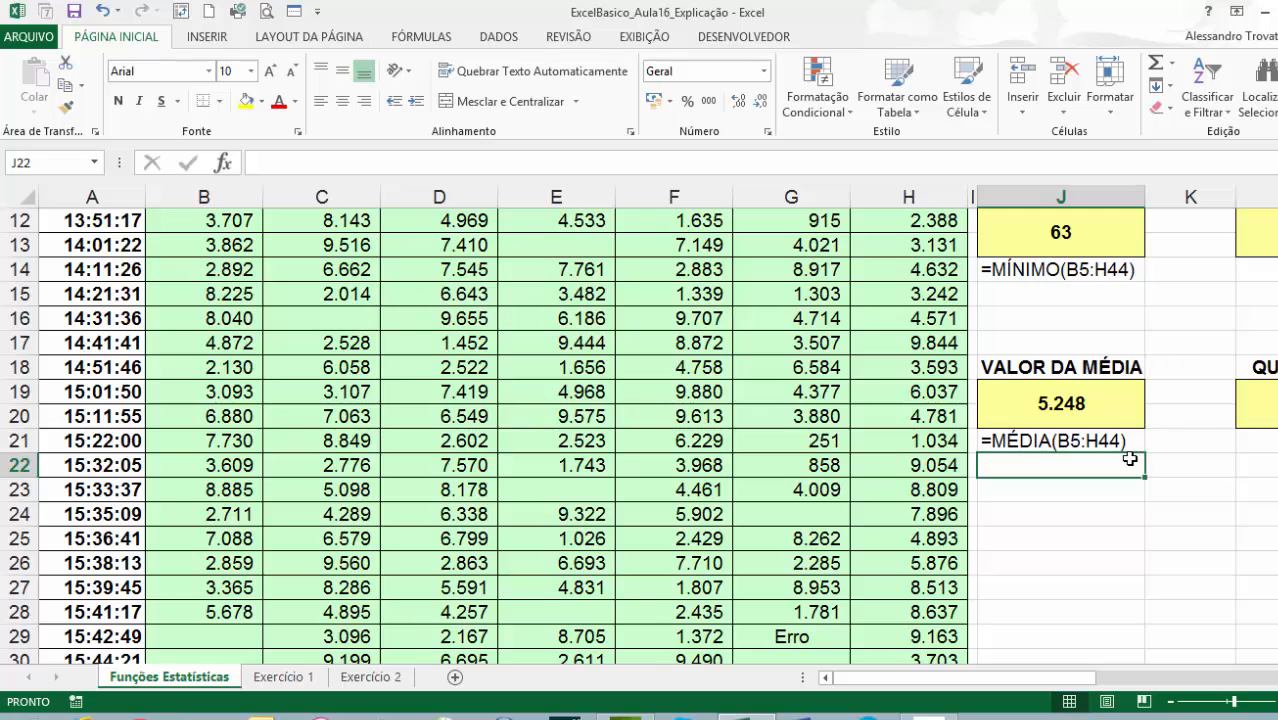
Review the maximum, minimum and average results in column J, comparing the ranges used in their displayed formulas
key(Up)
key(Up)
key(Up)
key(Up)
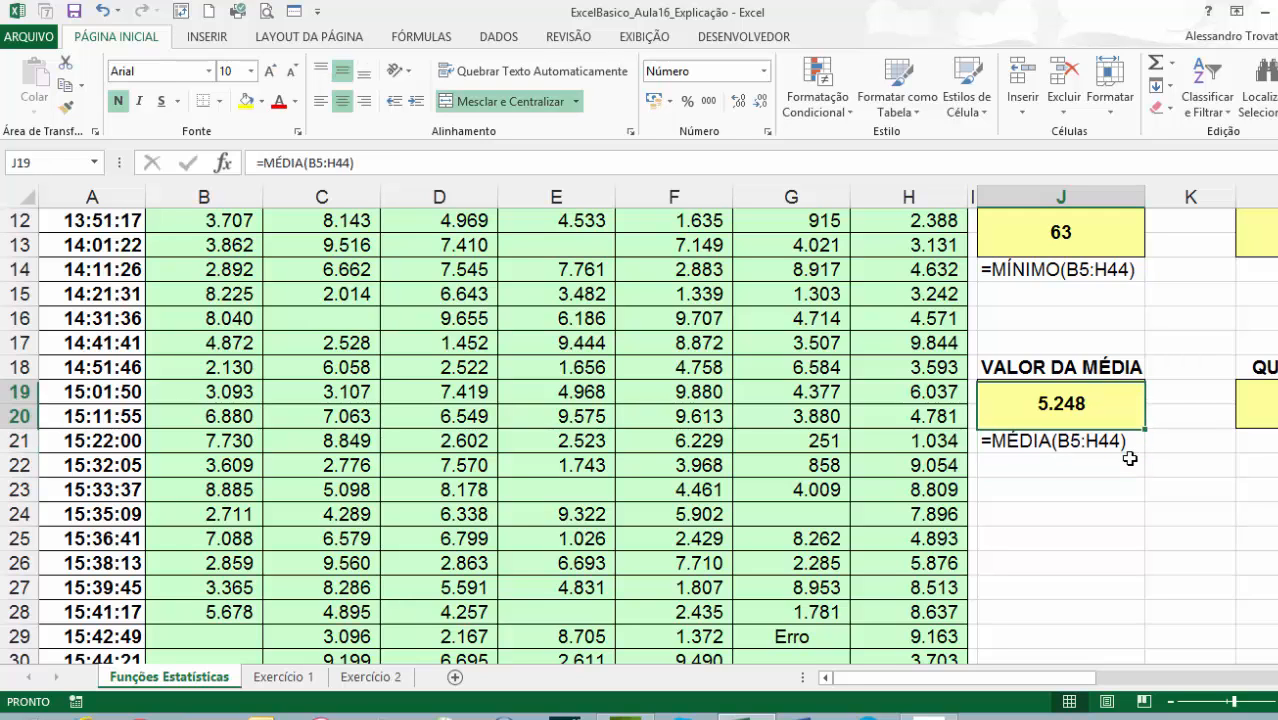
scroll(1129, 458, up, 4)
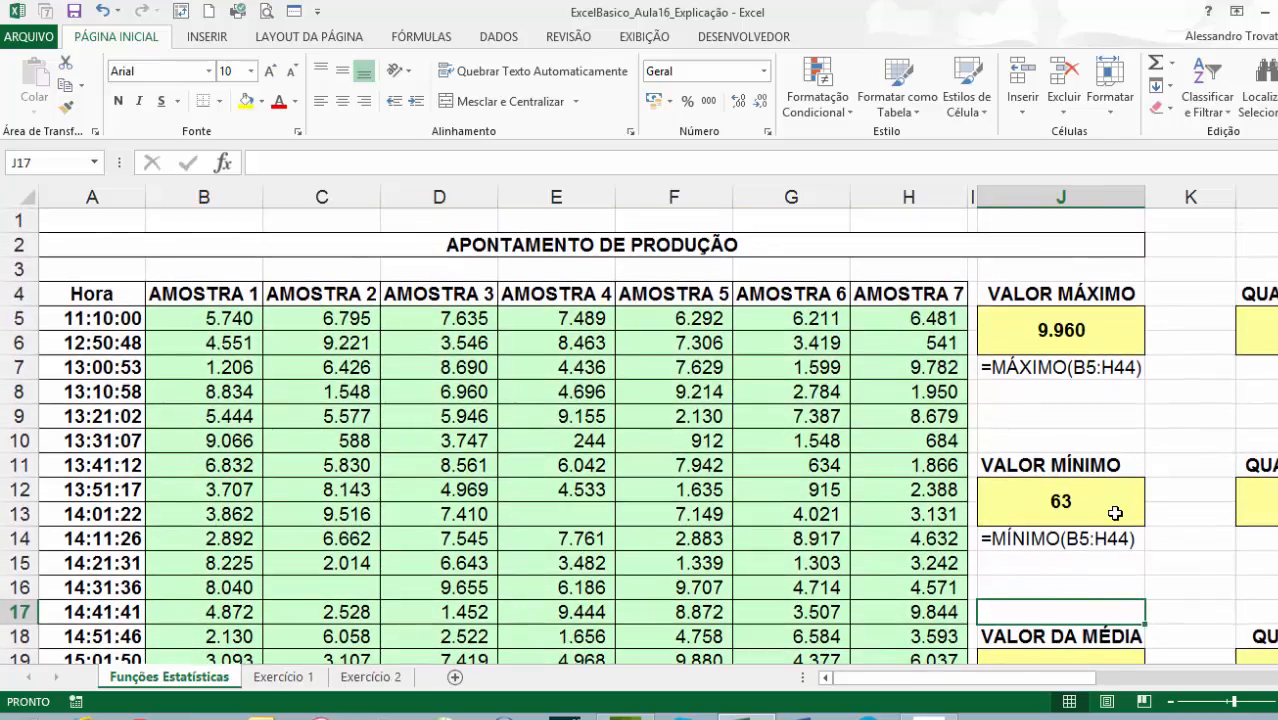
scroll(1114, 505, down, 2)
scroll(1097, 450, up, 2)
scroll(1096, 464, down, 1)
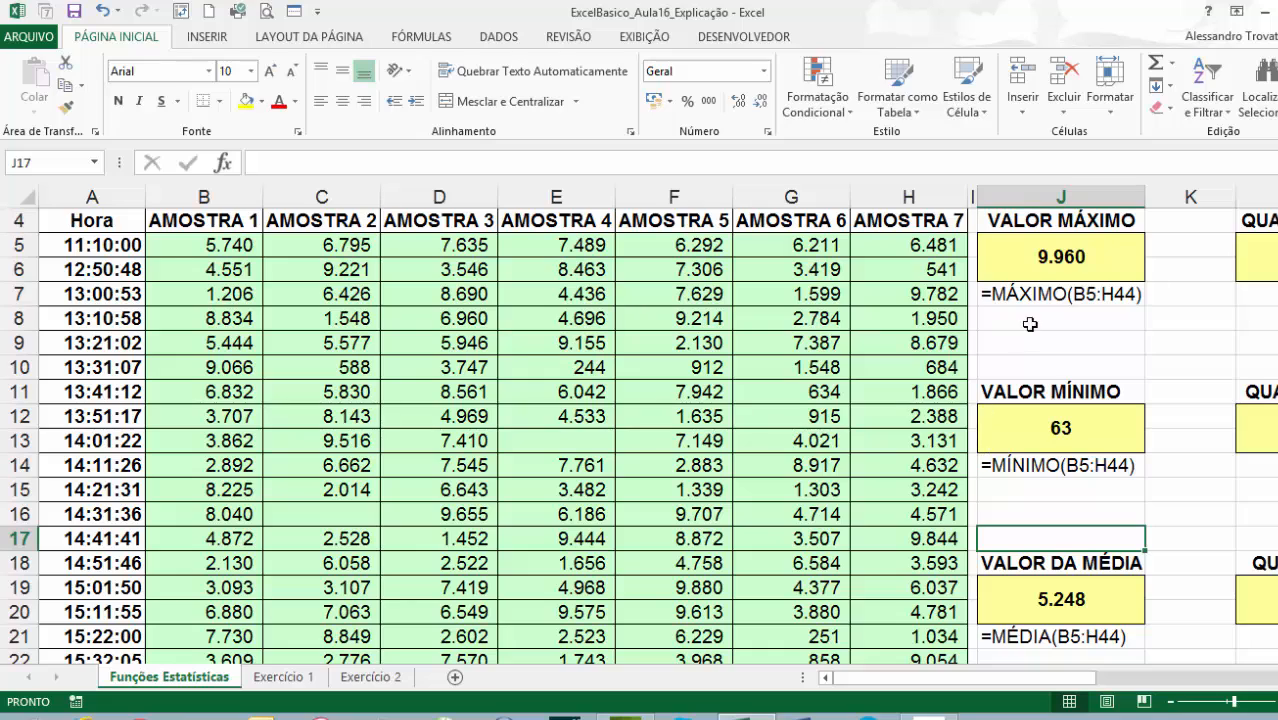
click(1081, 294)
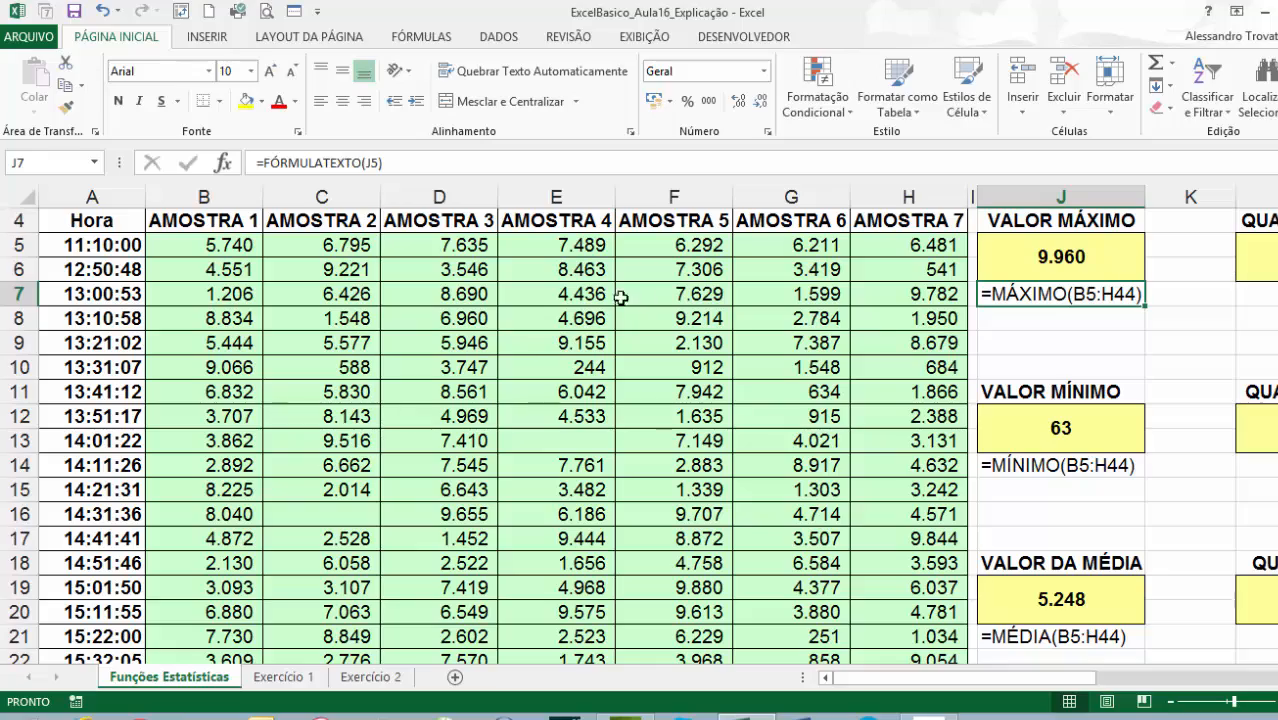
Define the name AMOSTRAS for the sample readings range B5:H44
click(193, 244)
drag(193, 244, 897, 612)
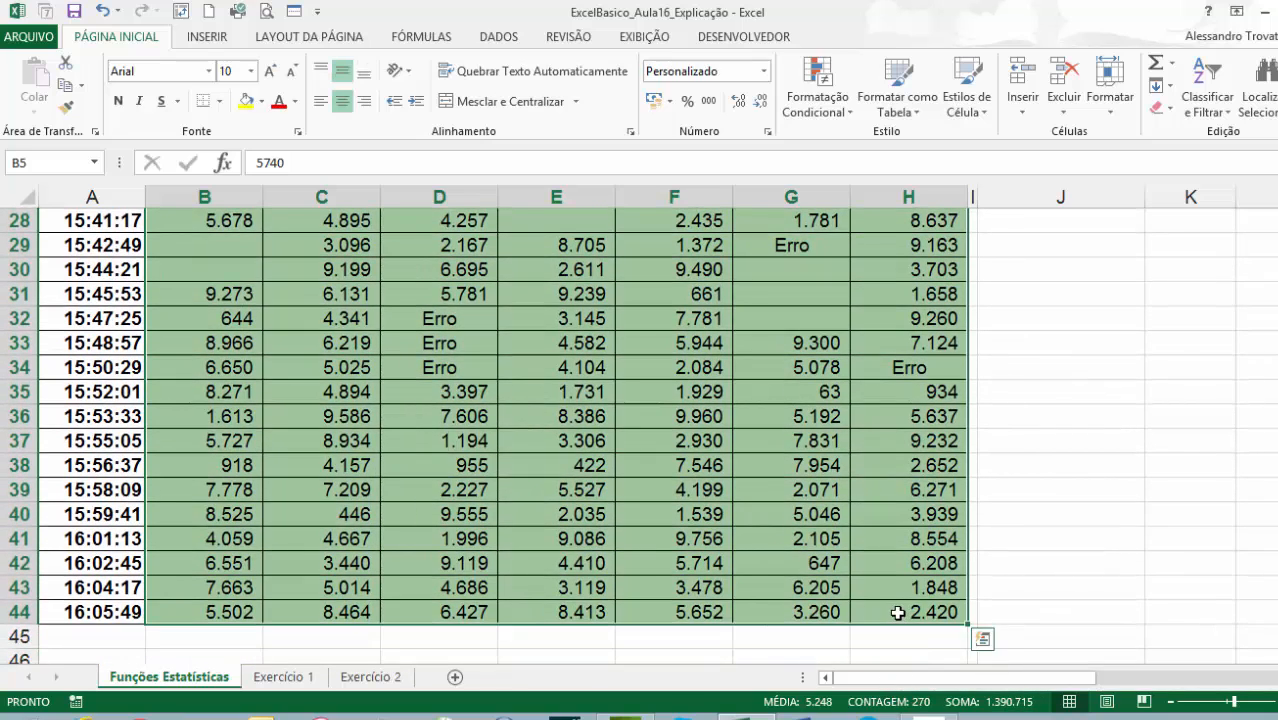
click(36, 163)
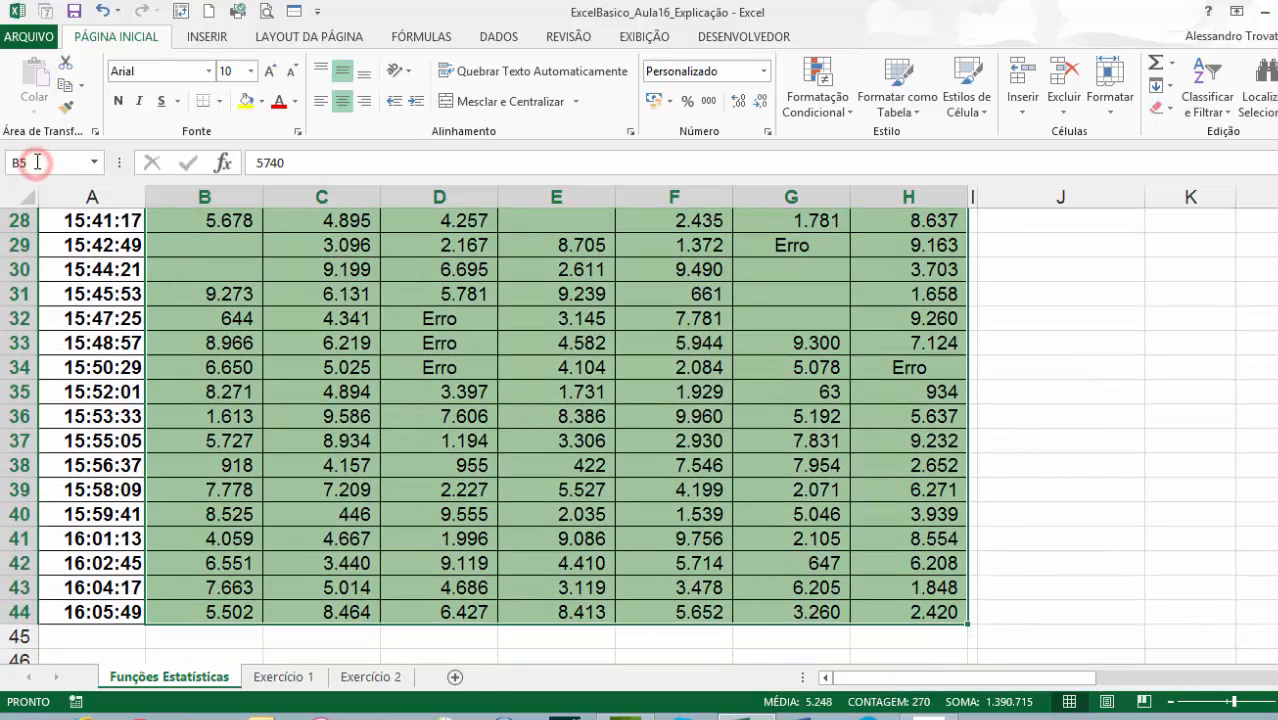
click(36, 162)
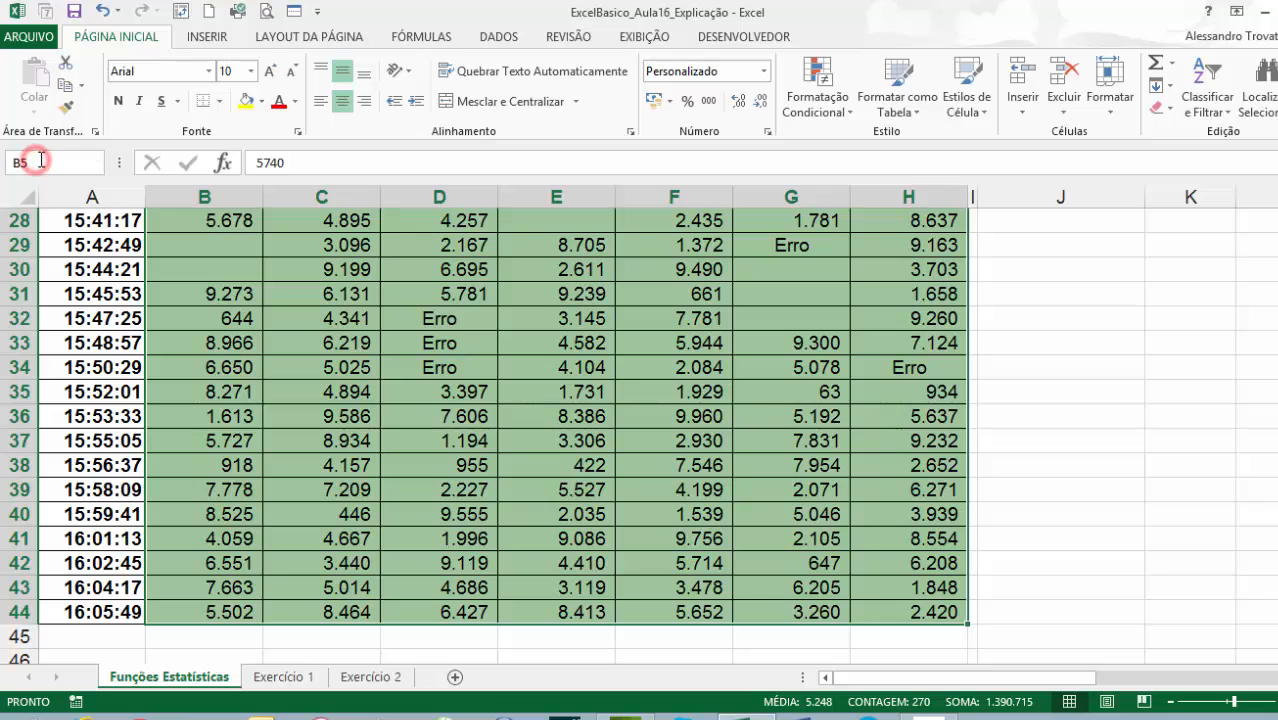
text(AMOSTRAS)
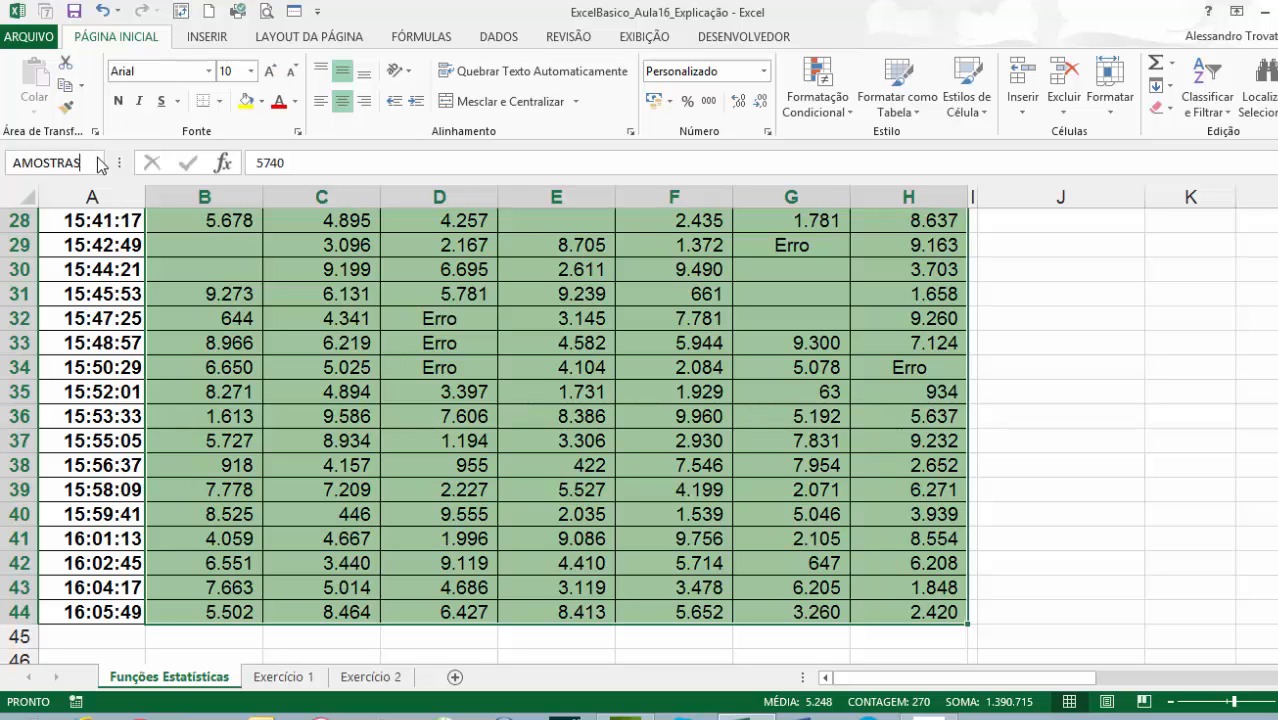
Check the AMOSTRAS named range by choosing it from the defined names, and return to cell B5
scroll(97, 157, up, 9)
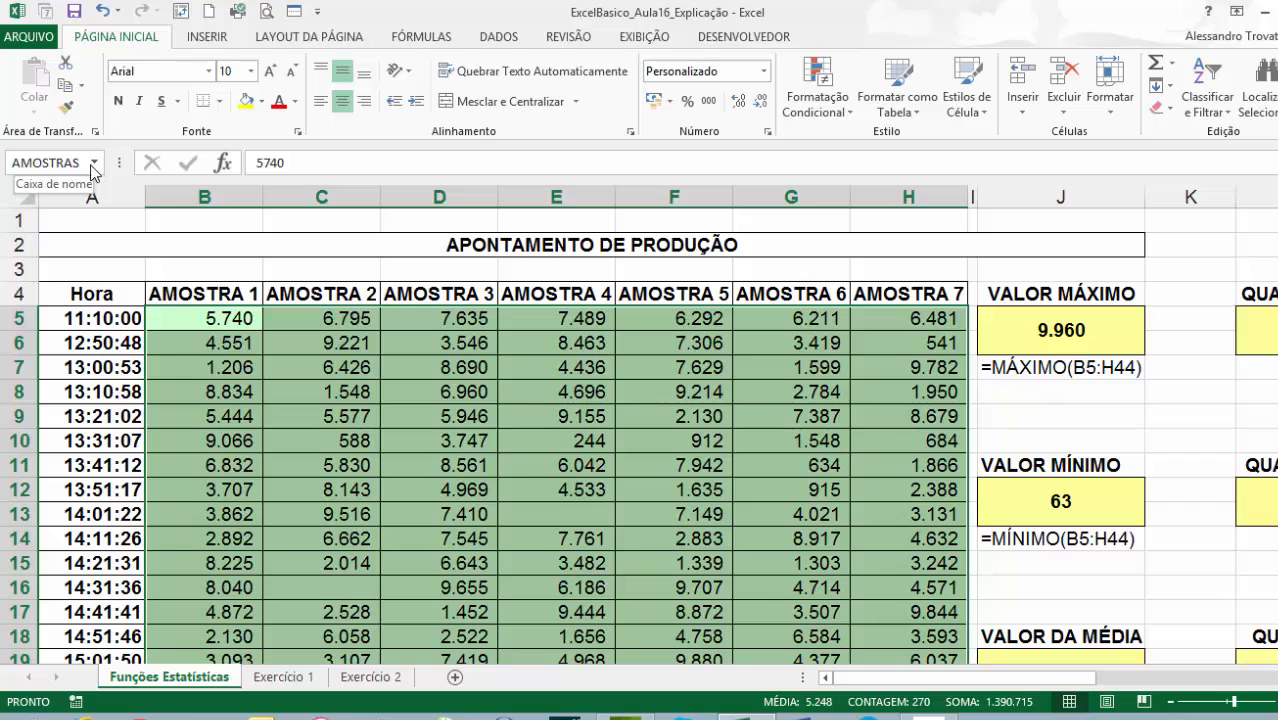
click(96, 163)
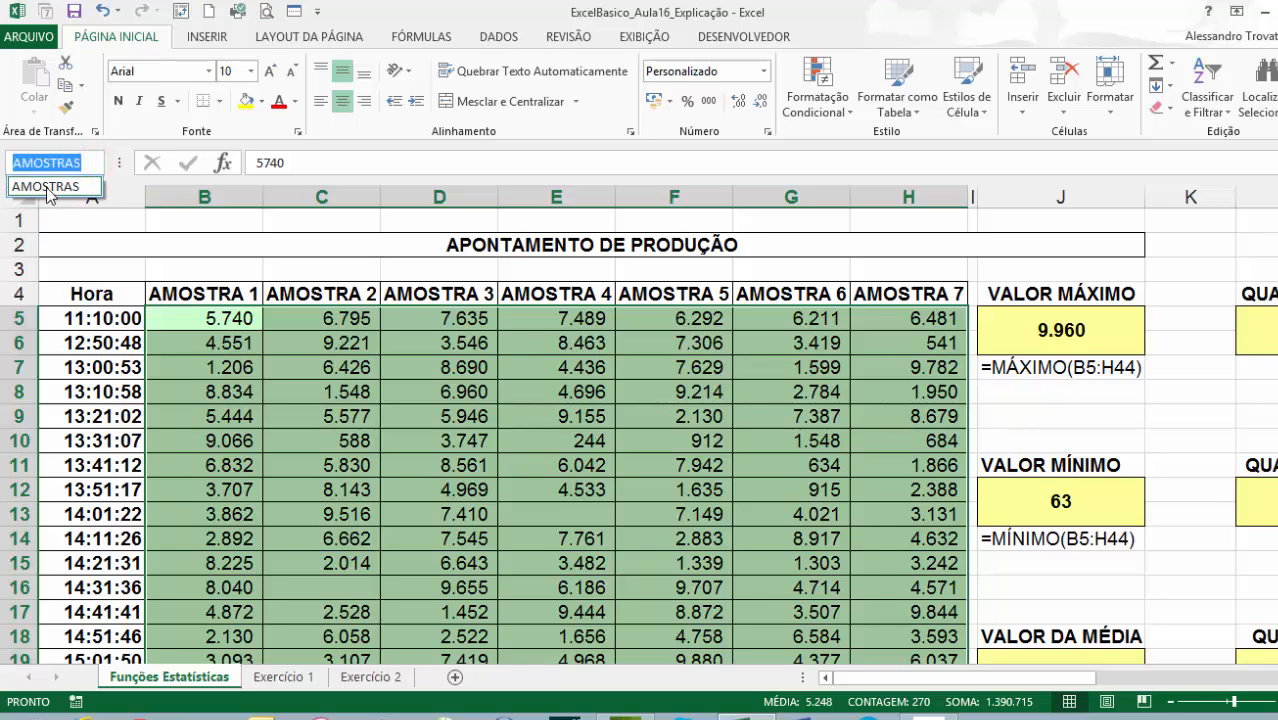
click(48, 187)
click(253, 318)
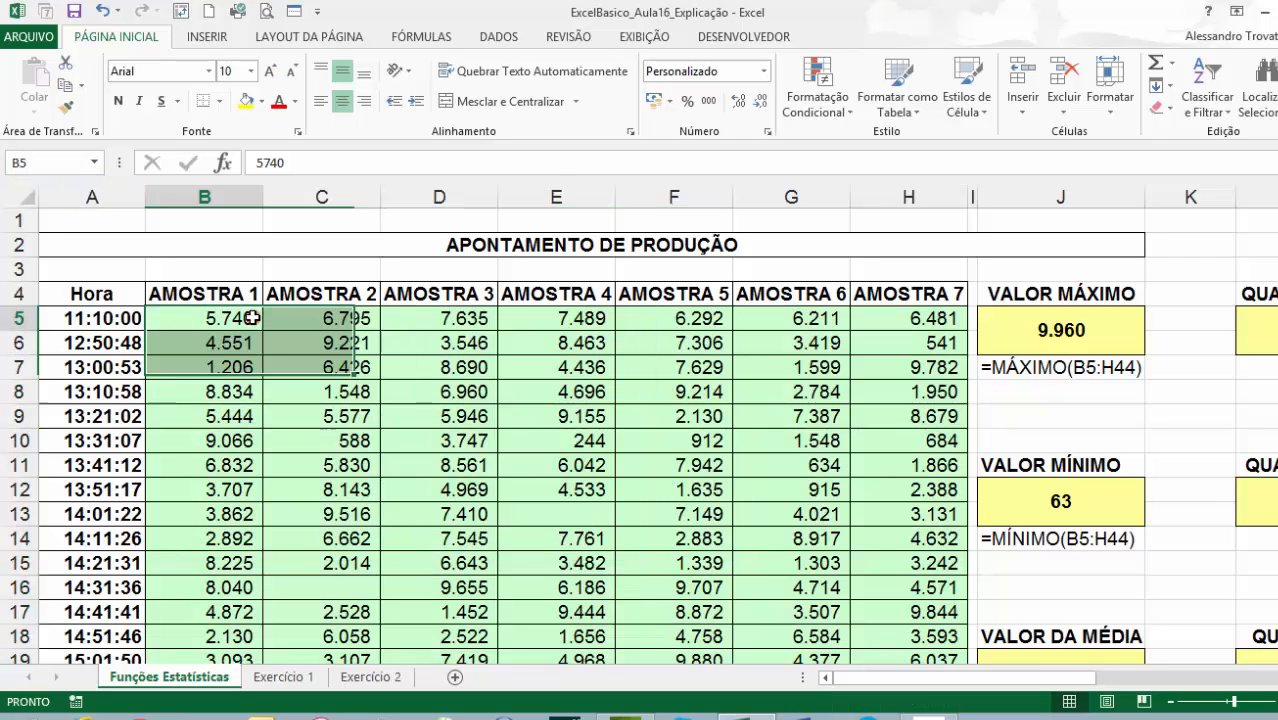
Go to the counting results in column L and examine the QUANTOS VALORES heading and its result cell
key(Right)
key(Right)
key(Right)
key(Right)
key(Right)
key(Right)
key(Right)
key(Right)
key(Right)
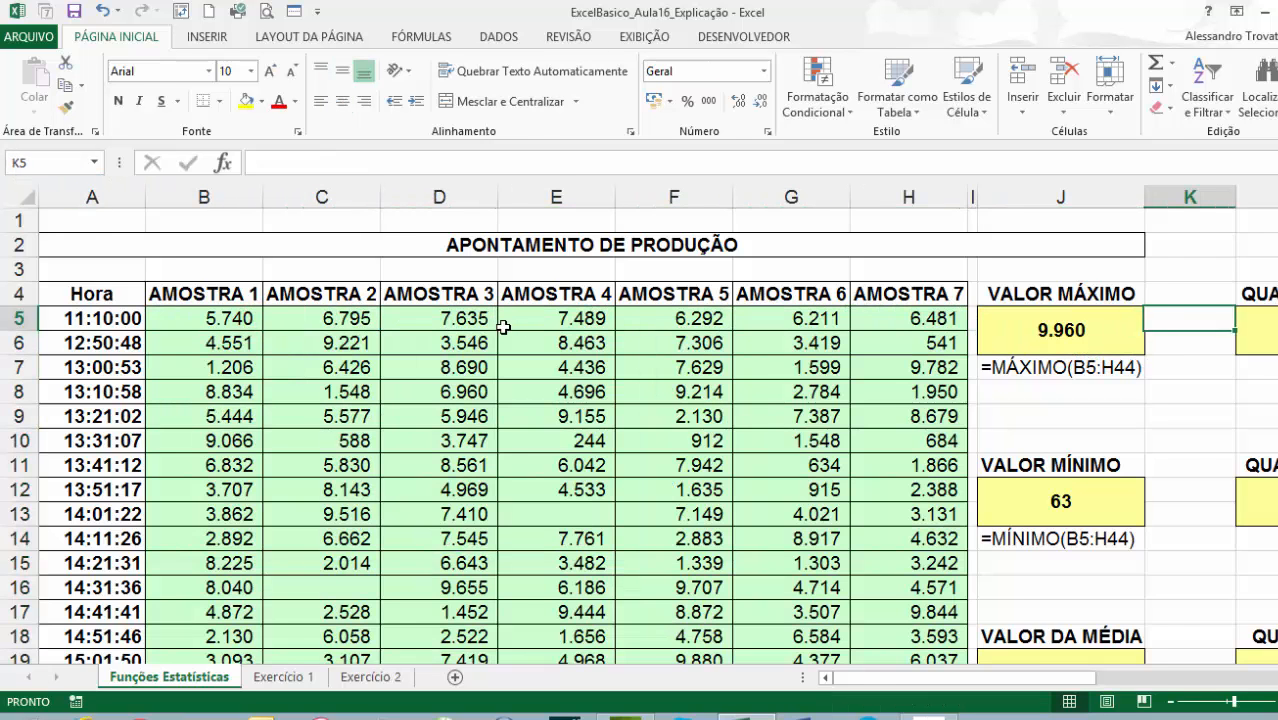
scroll(503, 327, right, 2)
click(1114, 318)
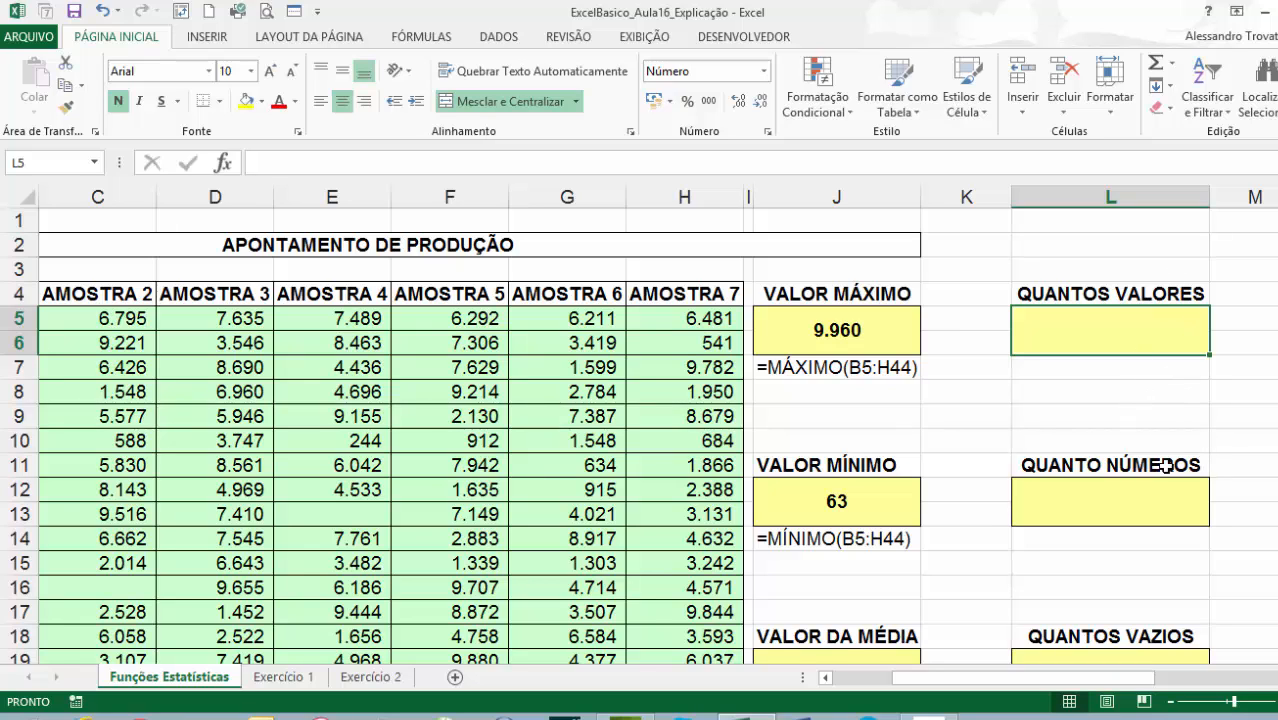
click(1162, 296)
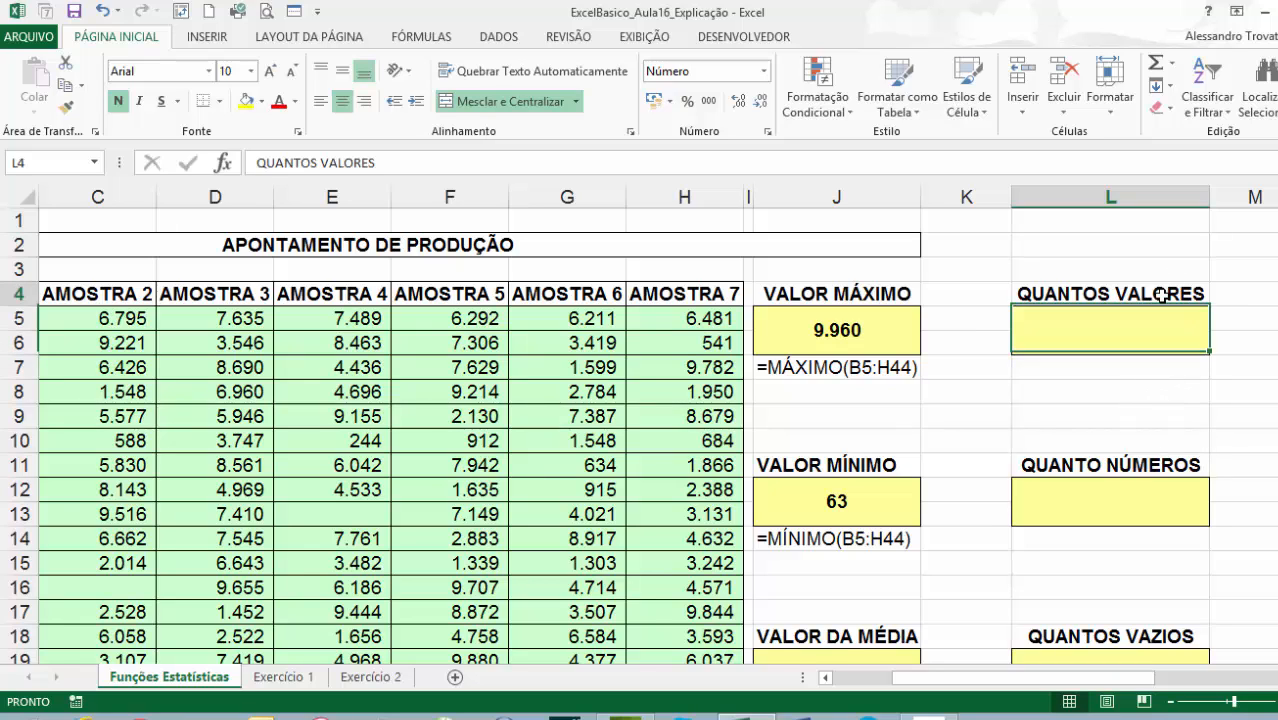
Examine the kinds of cell content in the production table: the AMOSTRA 5 heading, its first reading, the title and blank cell E13
click(469, 318)
click(470, 292)
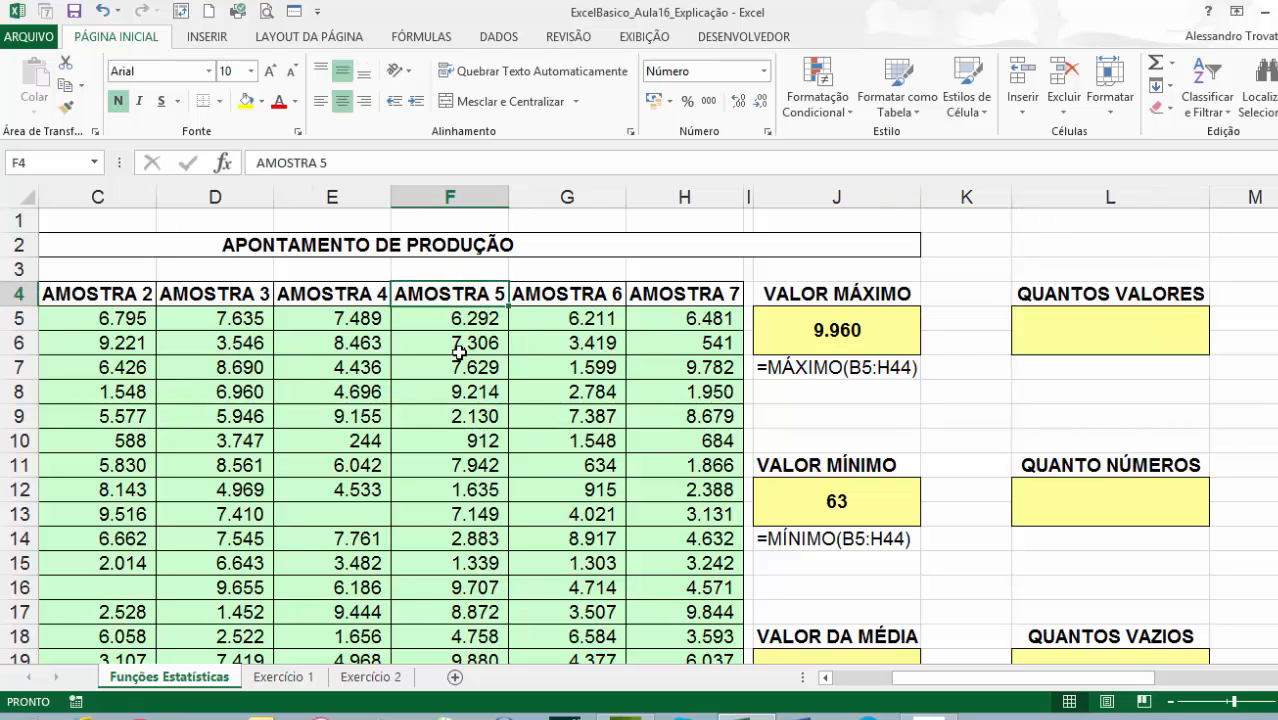
click(465, 318)
click(463, 296)
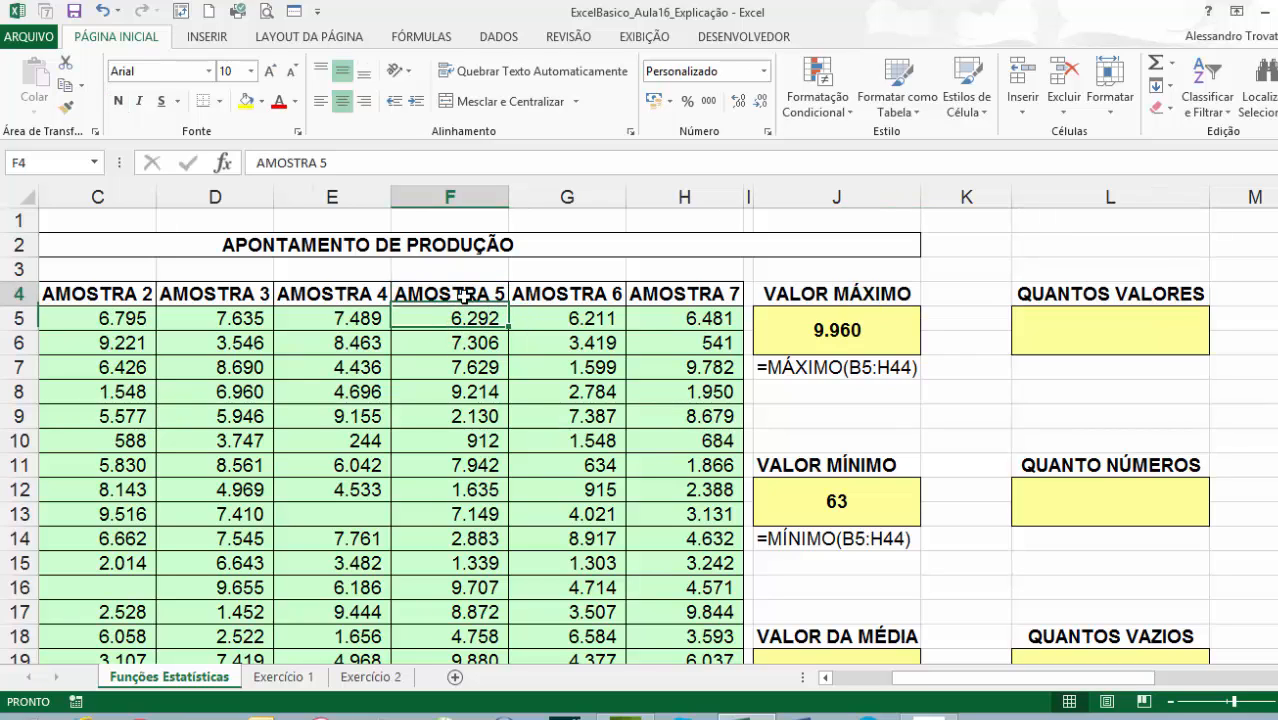
click(420, 242)
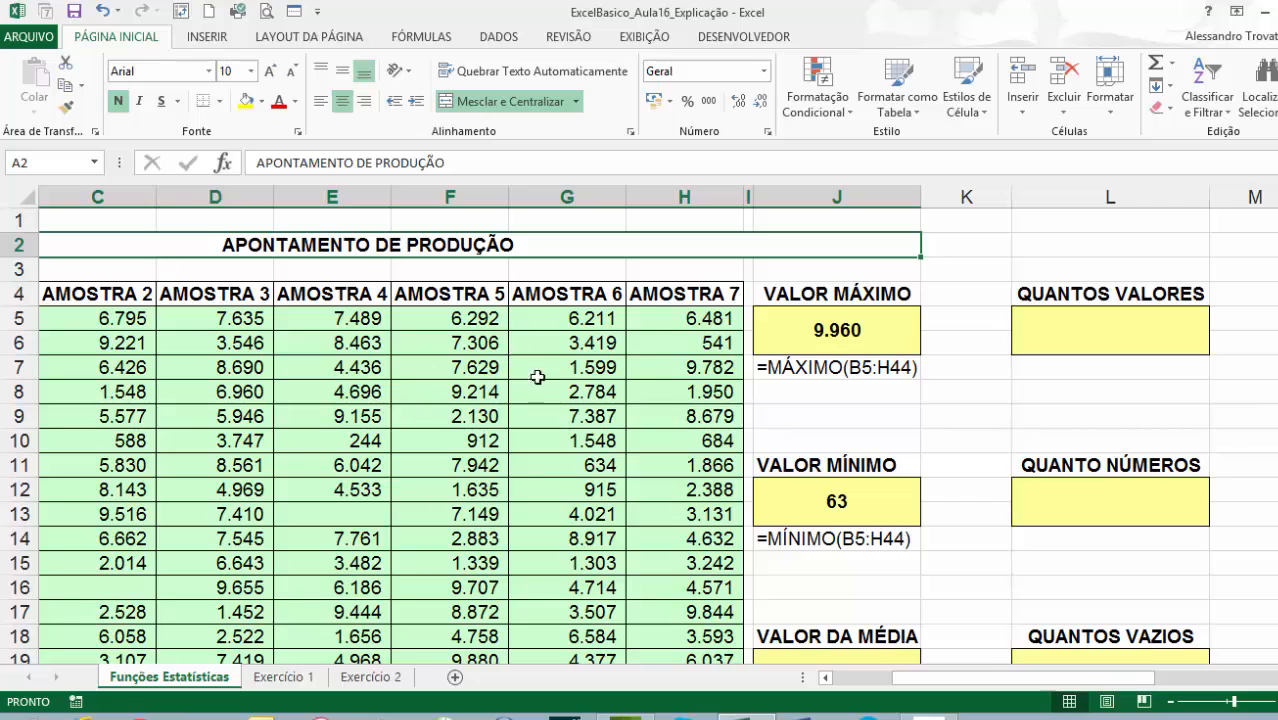
click(354, 515)
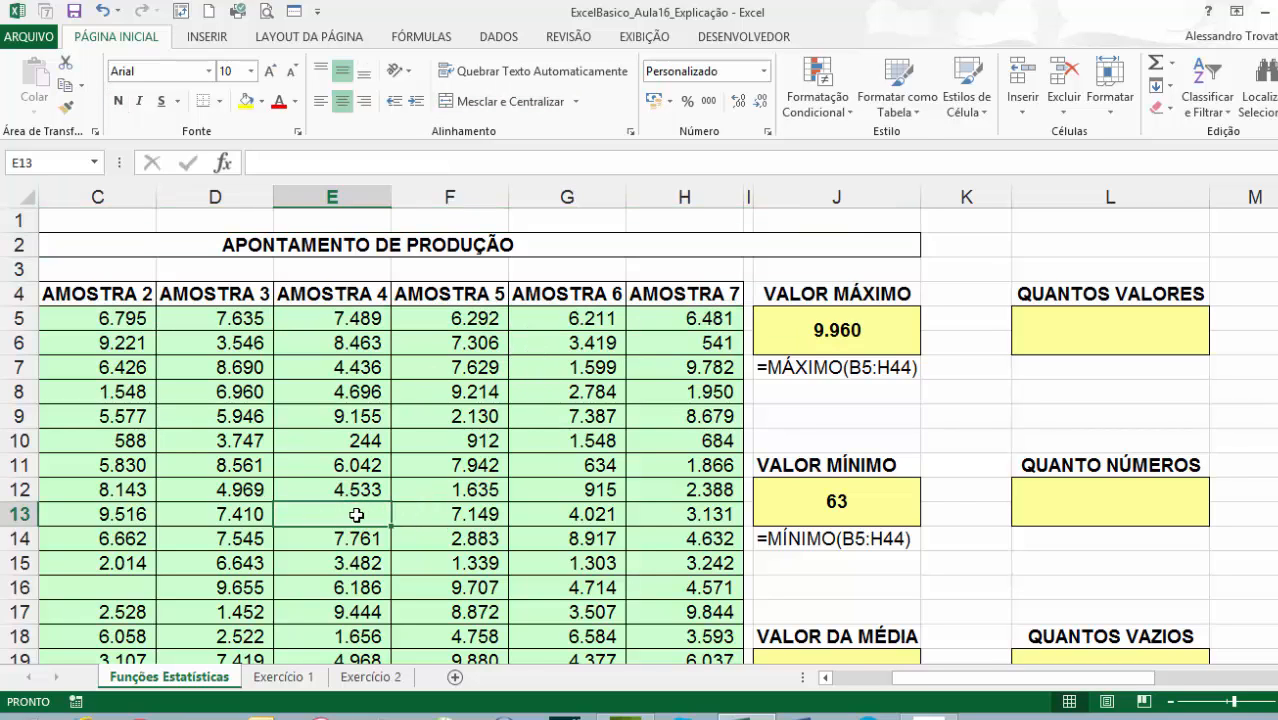
click(832, 416)
click(1056, 410)
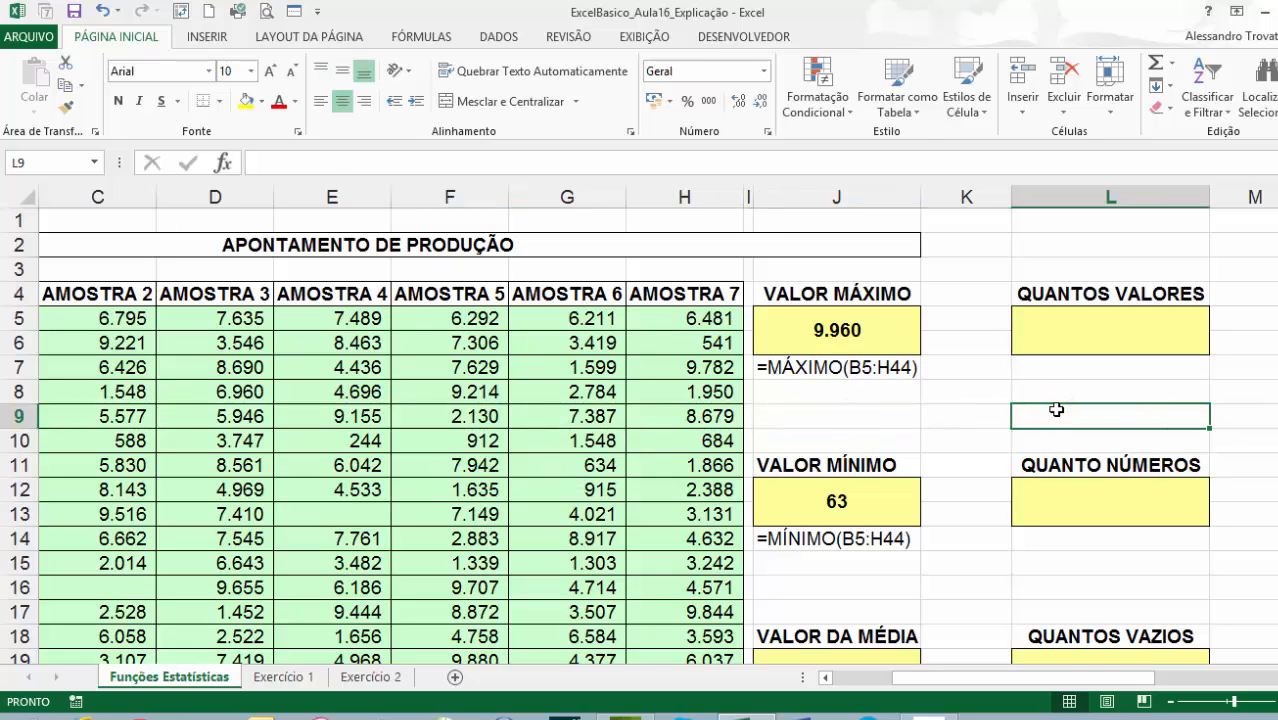
Enter =CONT.VALORES(AMOSTRAS) in the QUANTOS VALORES cell L5 to count the non-empty samples, and check the entered formula
click(1047, 328)
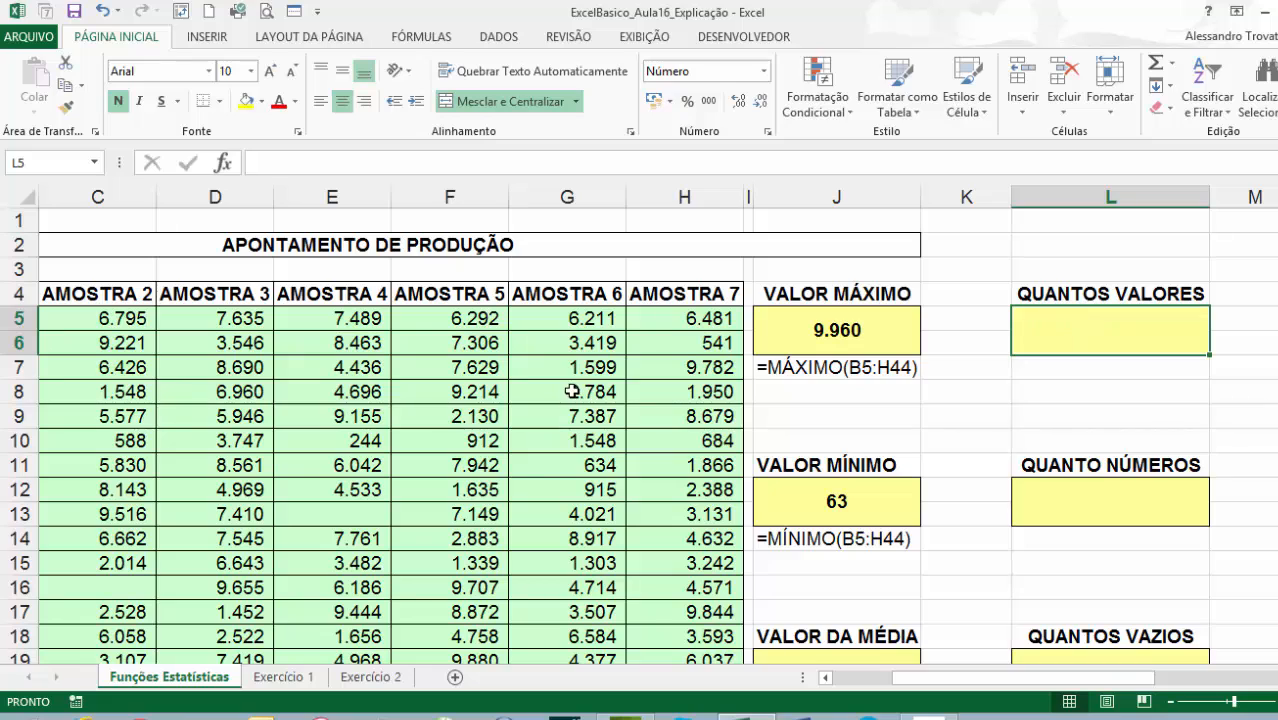
click(1041, 350)
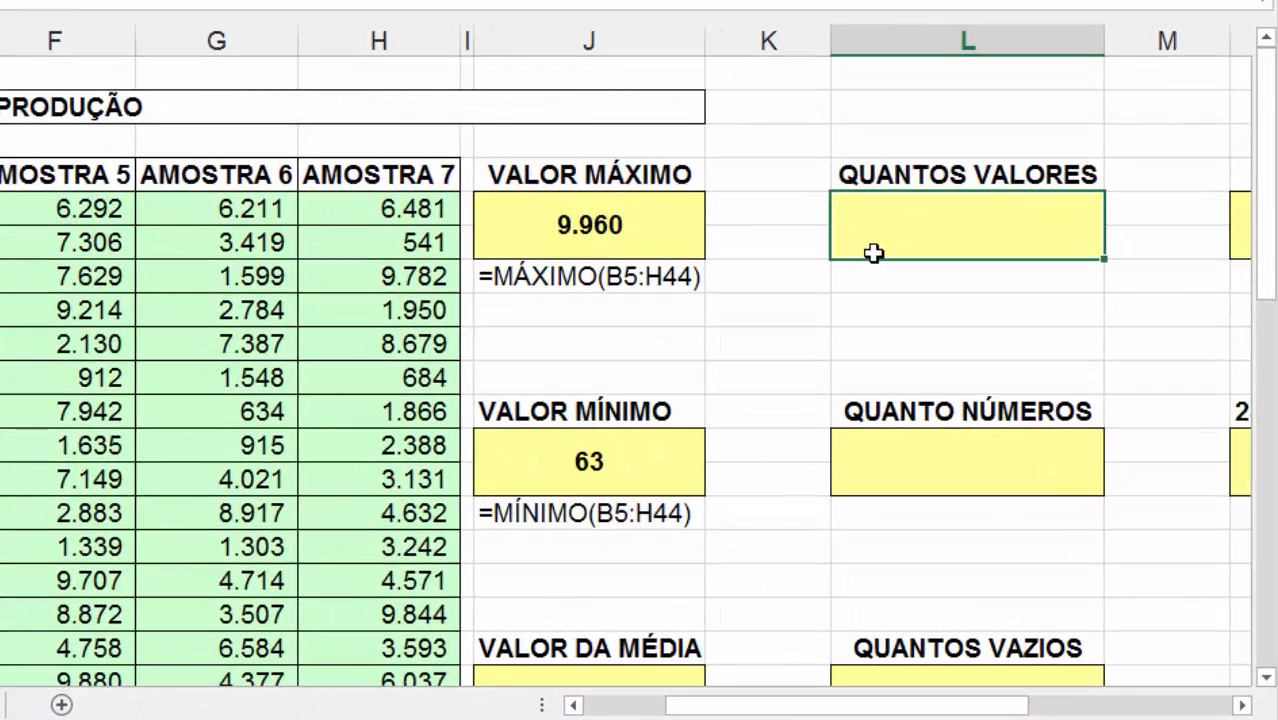
text(=CONT)
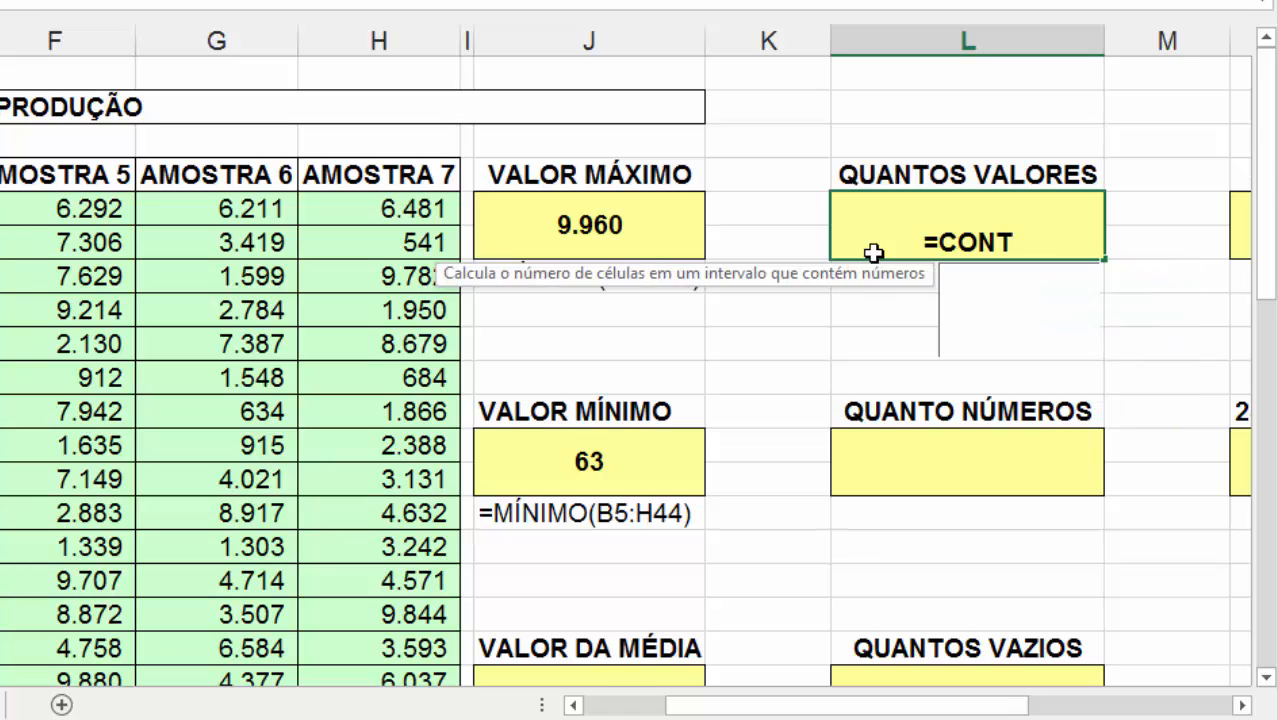
text(.VALORES)
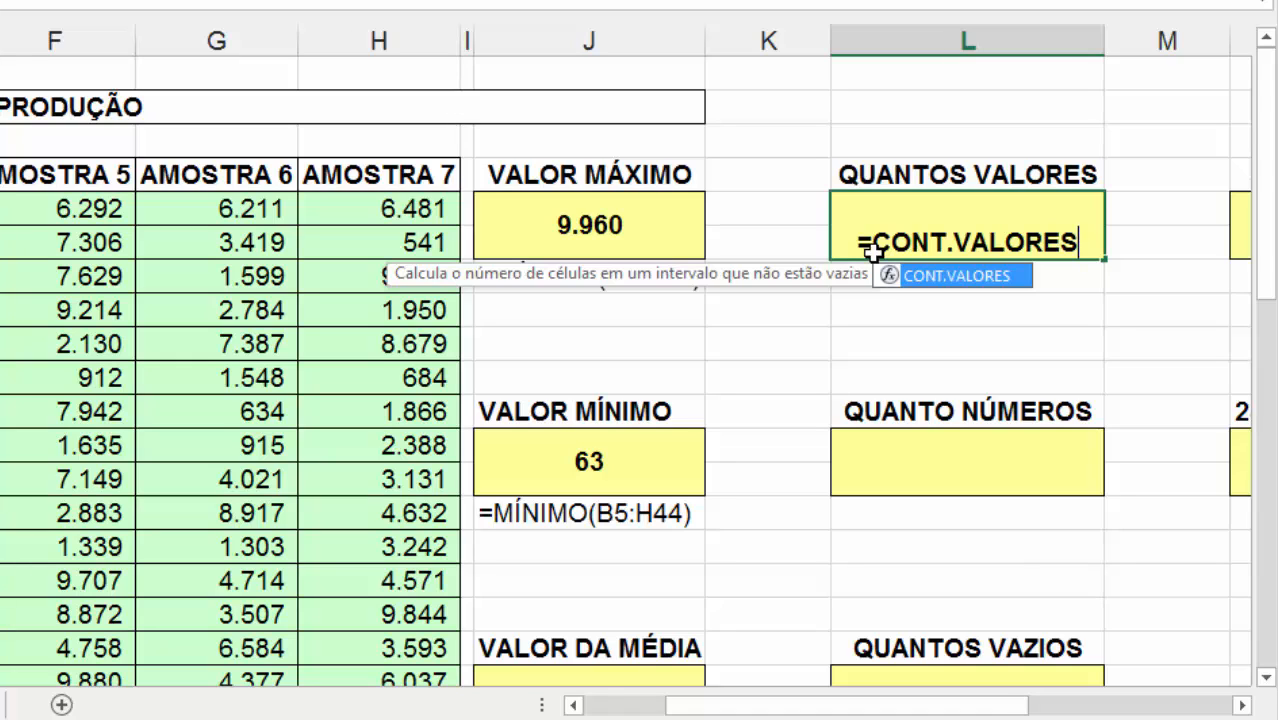
text(()
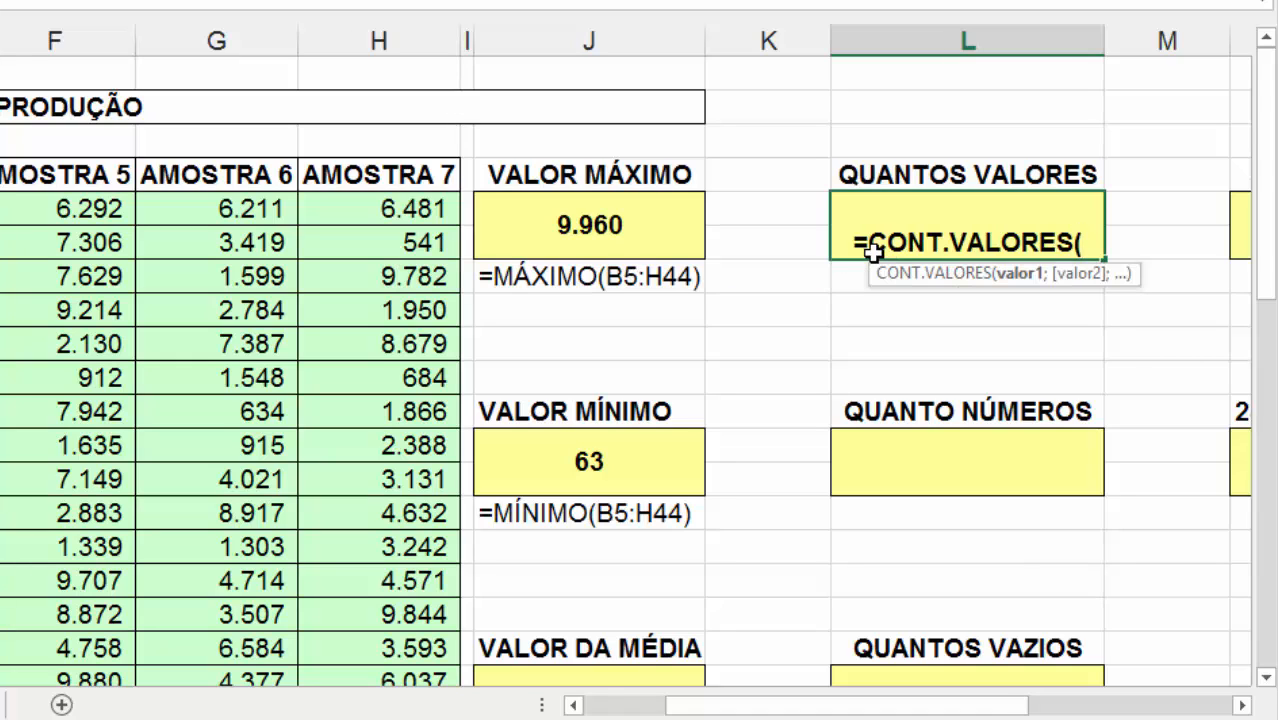
text(ADMO)
key(BackSpace)
key(BackSpace)
key(BackSpace)
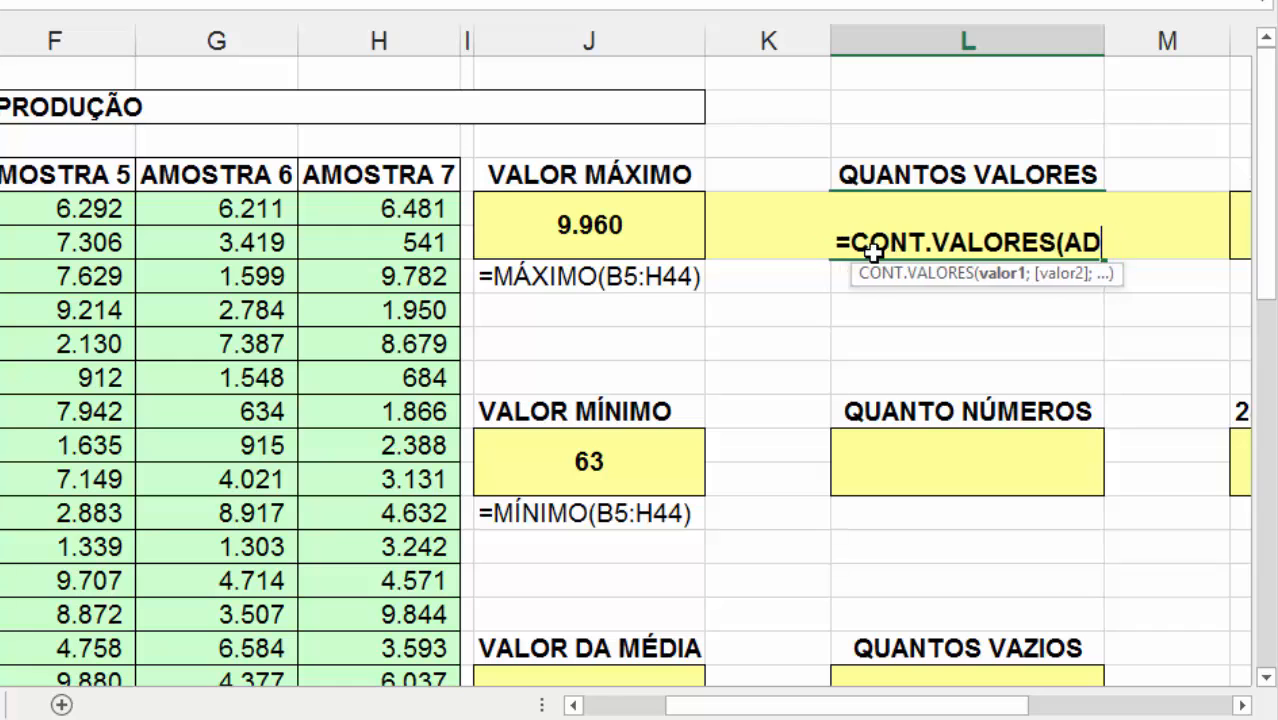
text(MOSTRAS)
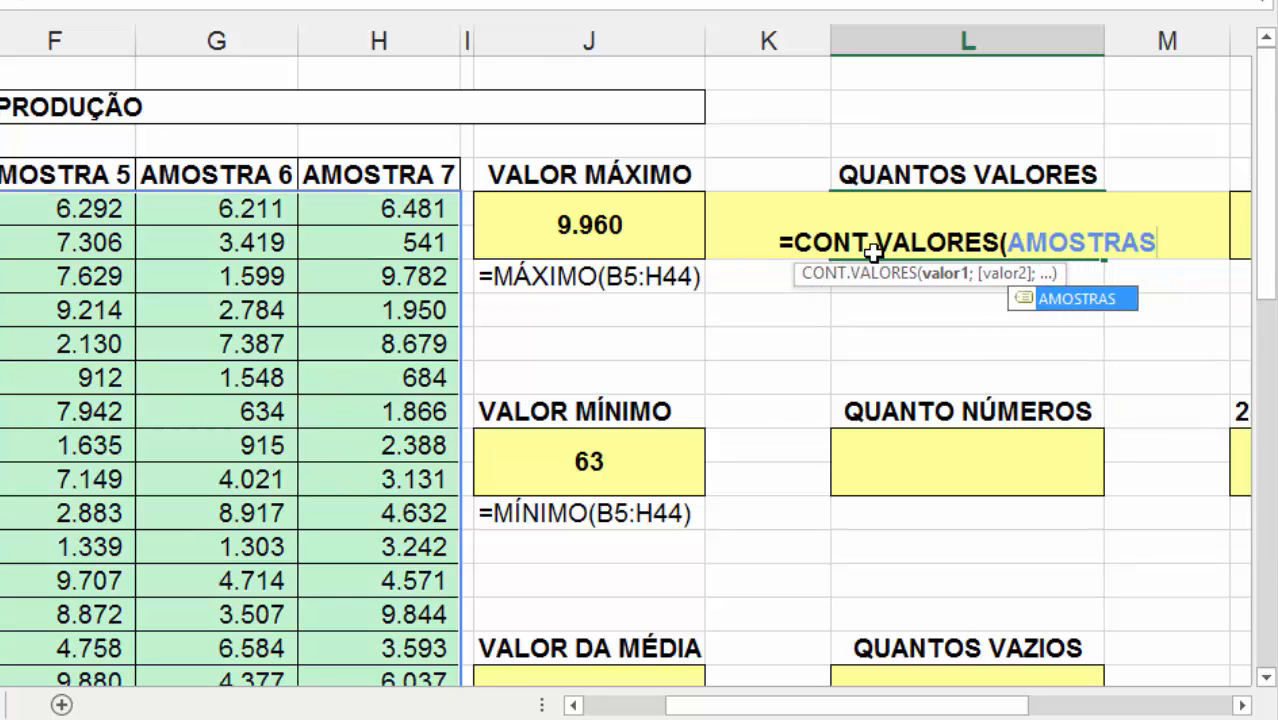
key(Return)
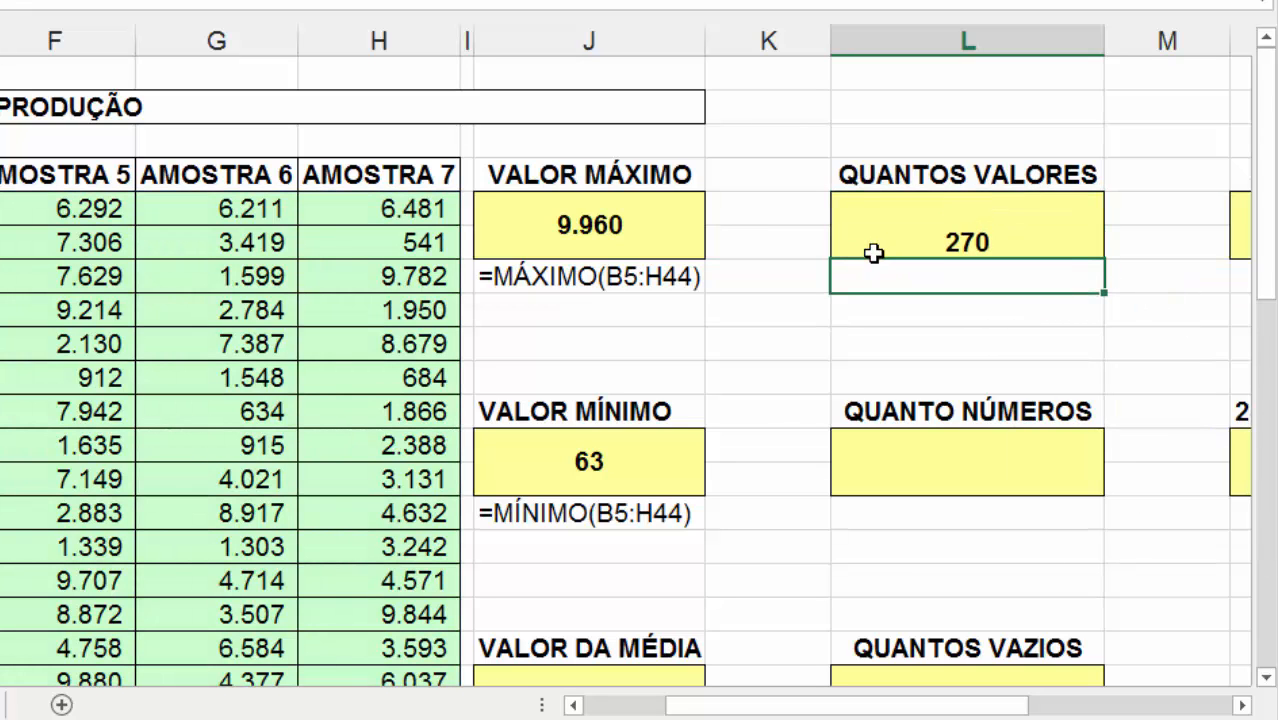
click(947, 247)
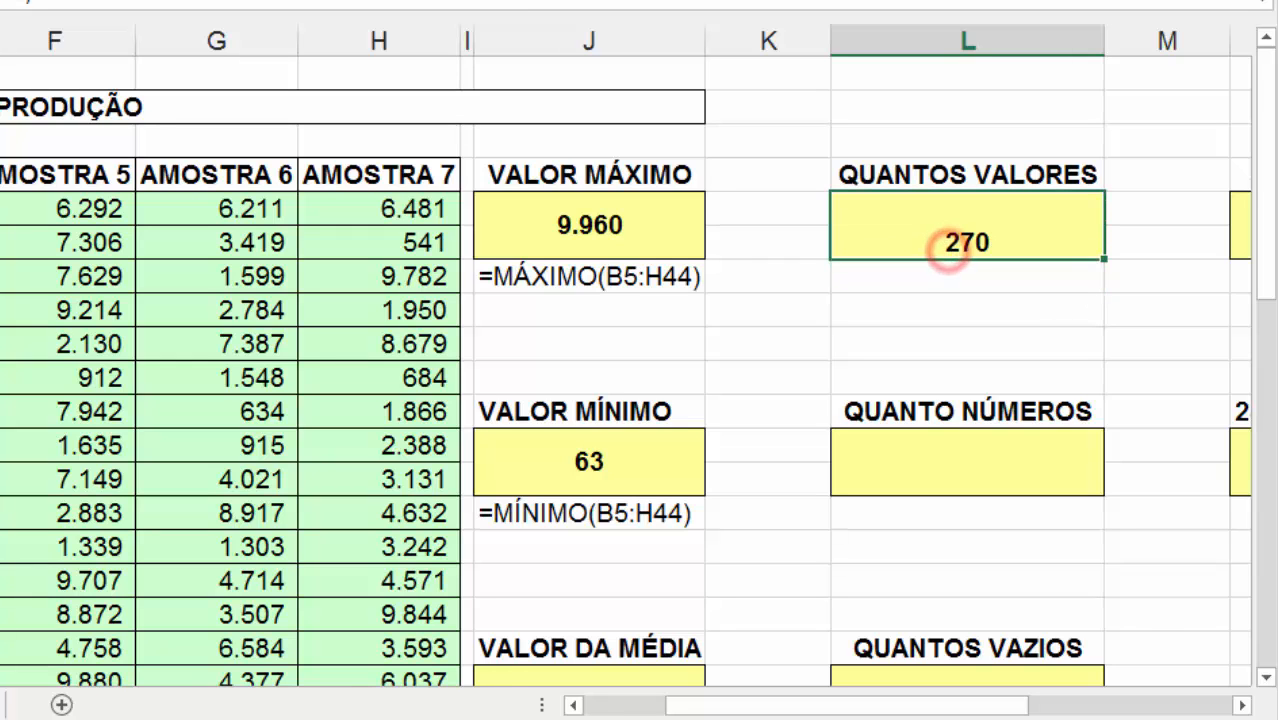
click(272, 2)
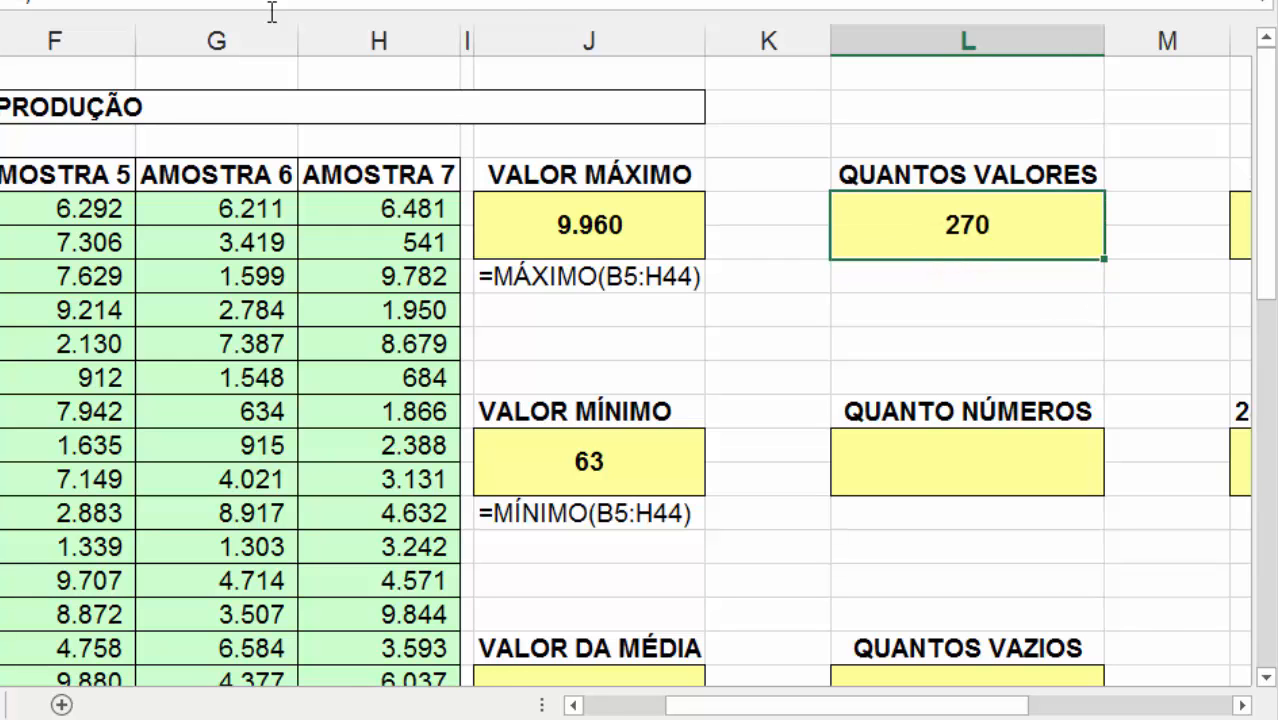
click(910, 234)
scroll(936, 237, down, 2)
scroll(936, 237, up, 2)
Enter =FÓRMULATEXTO(L5) in L7 to display the QUANTOS VALORES formula as text below its result
click(935, 266)
text(=)
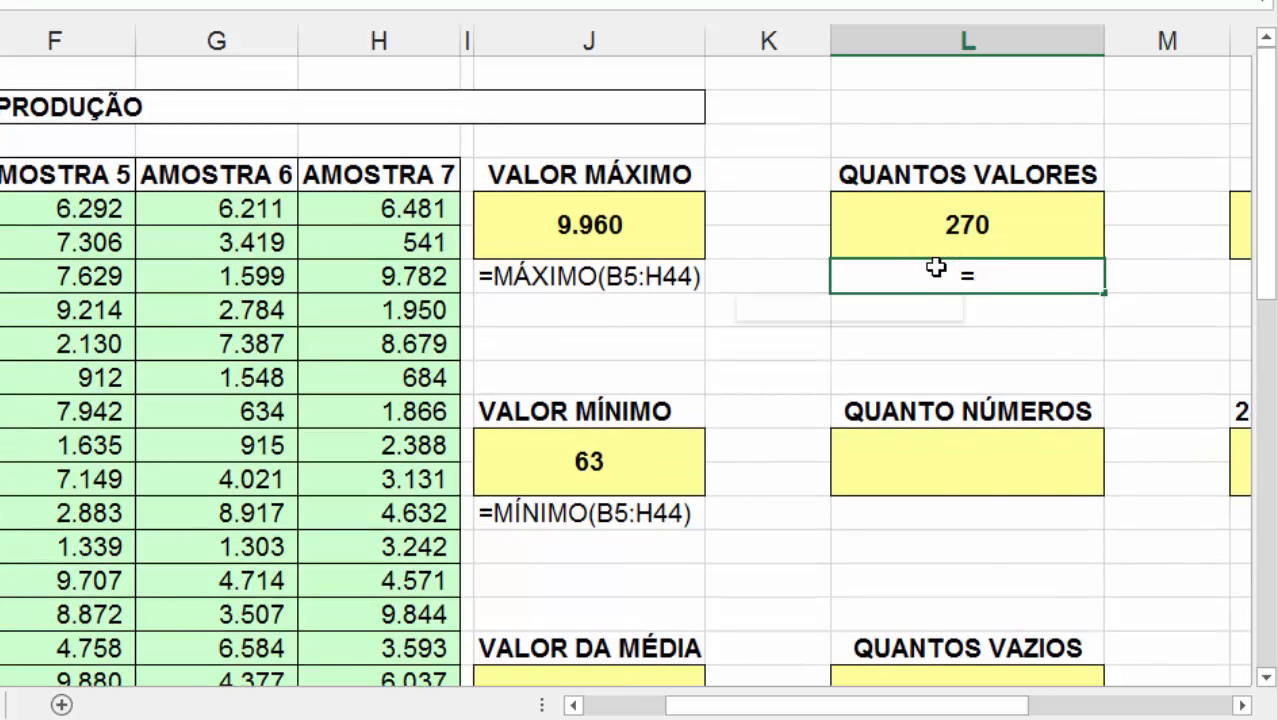
text(FÓR)
key(Tab)
key(Up)
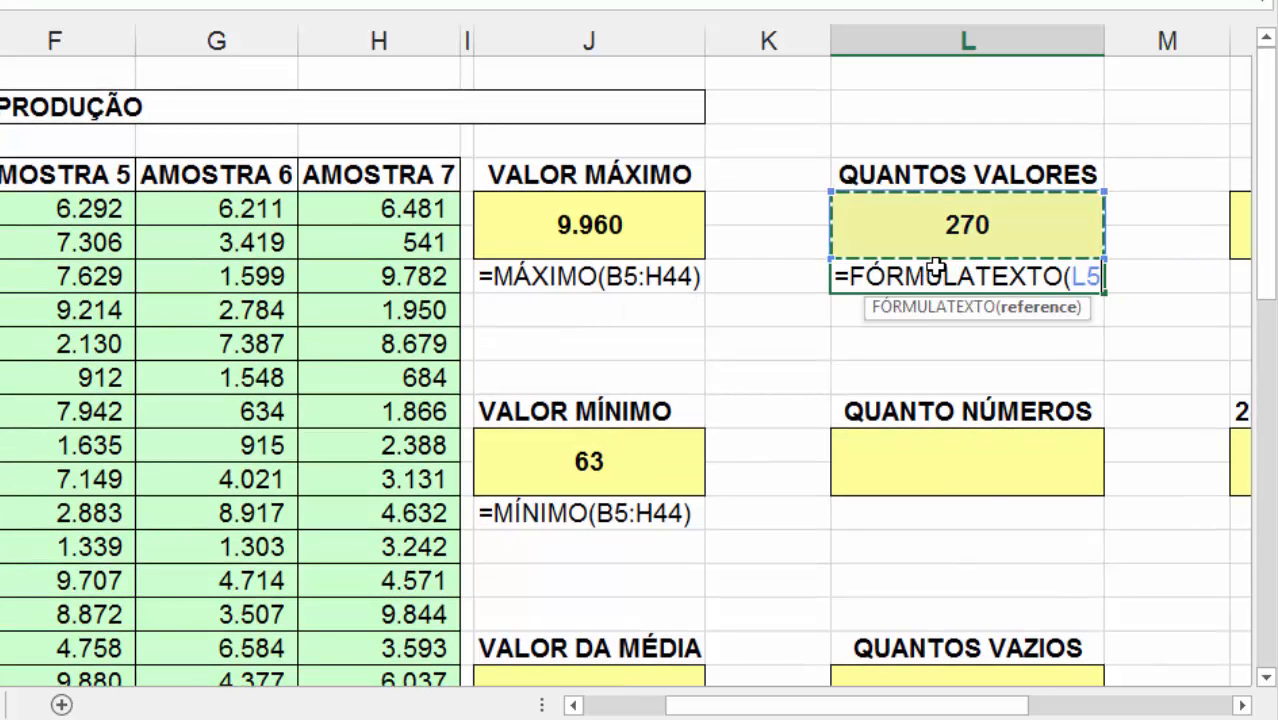
key(Return)
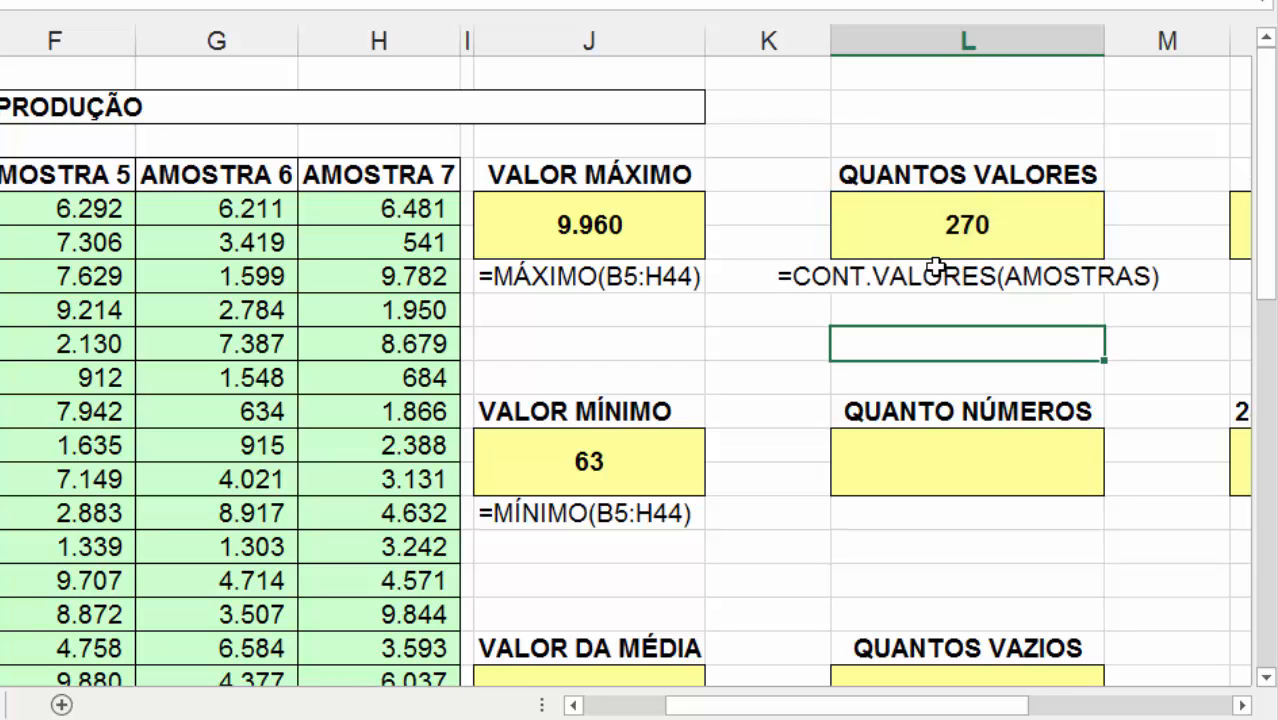
Enter =CONT.NÚM(AMOSTRAS) in the QUANTO NÚMEROS cell L12 to count the numeric samples, and compare it with the QUANTOS VALORES result
scroll(776, 371, down, 1)
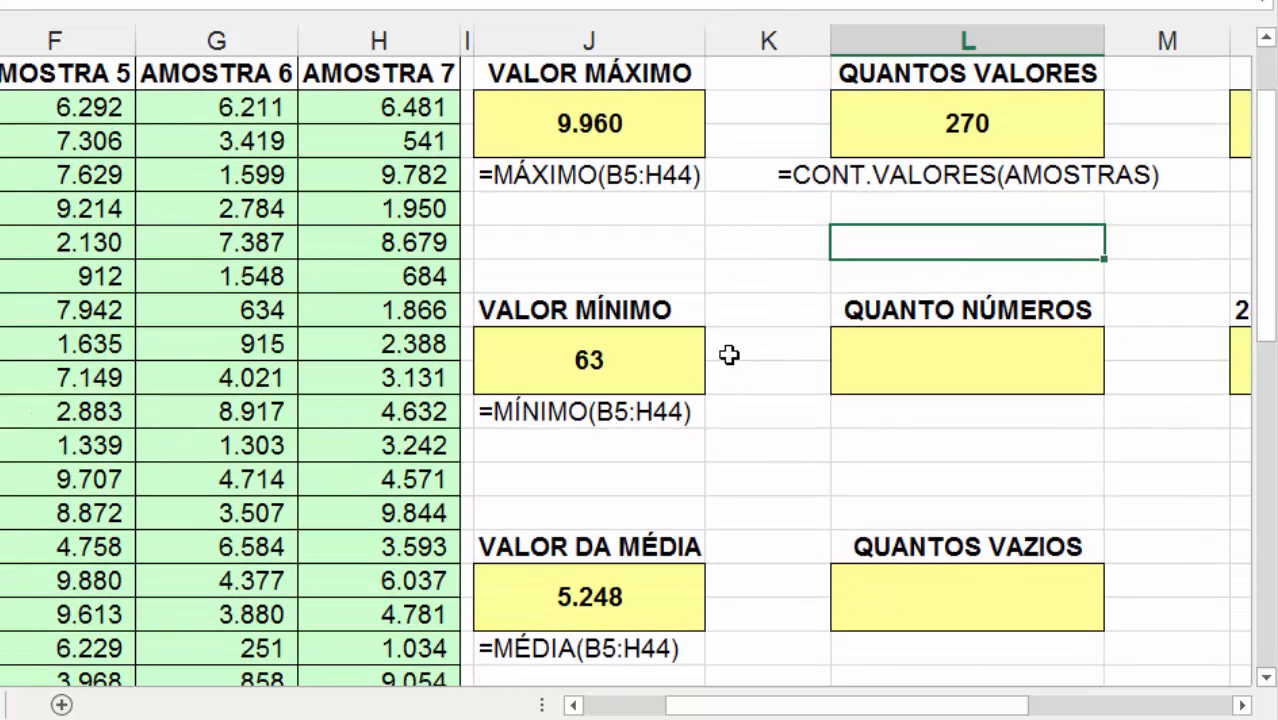
click(918, 357)
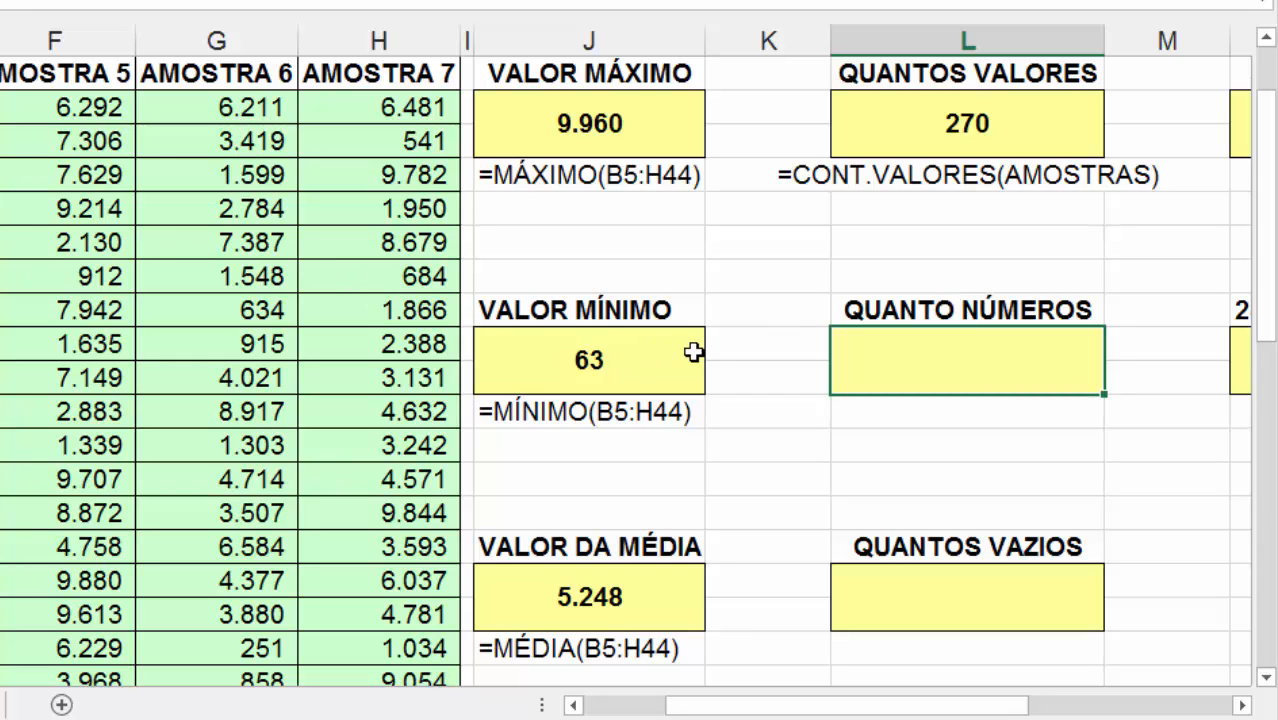
text(=CONT.)
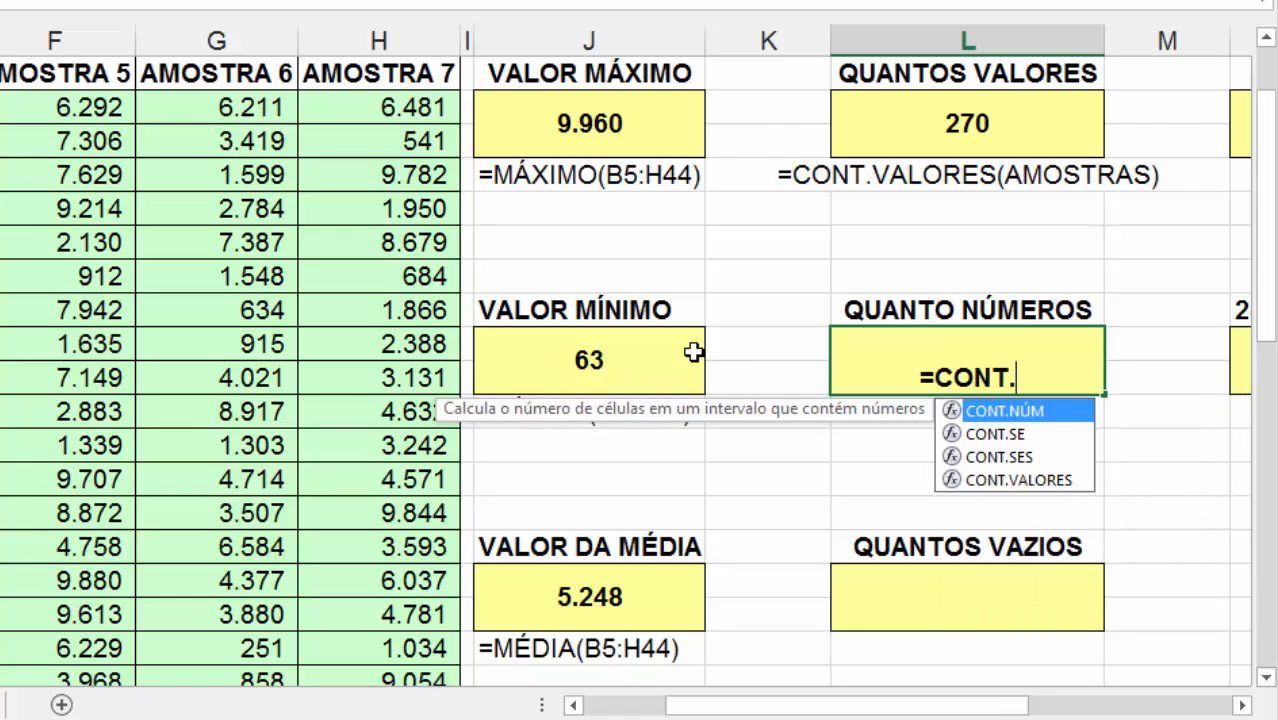
text(NÚM)
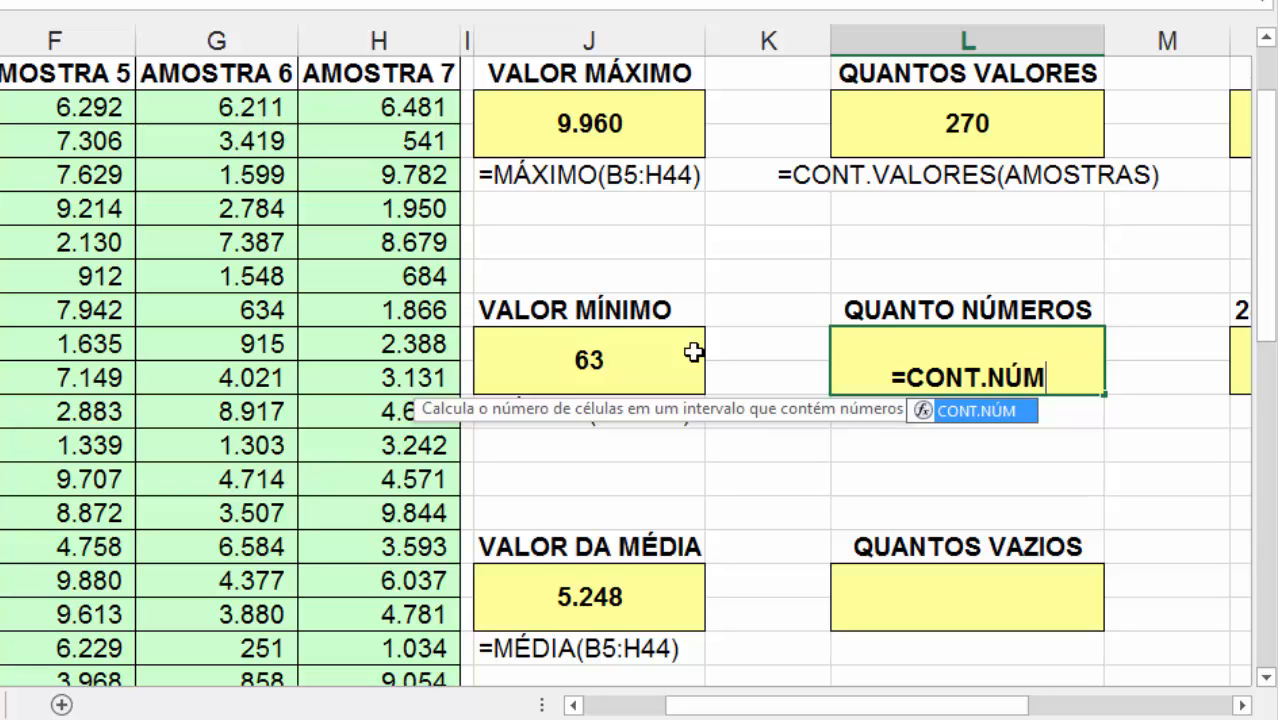
text(()
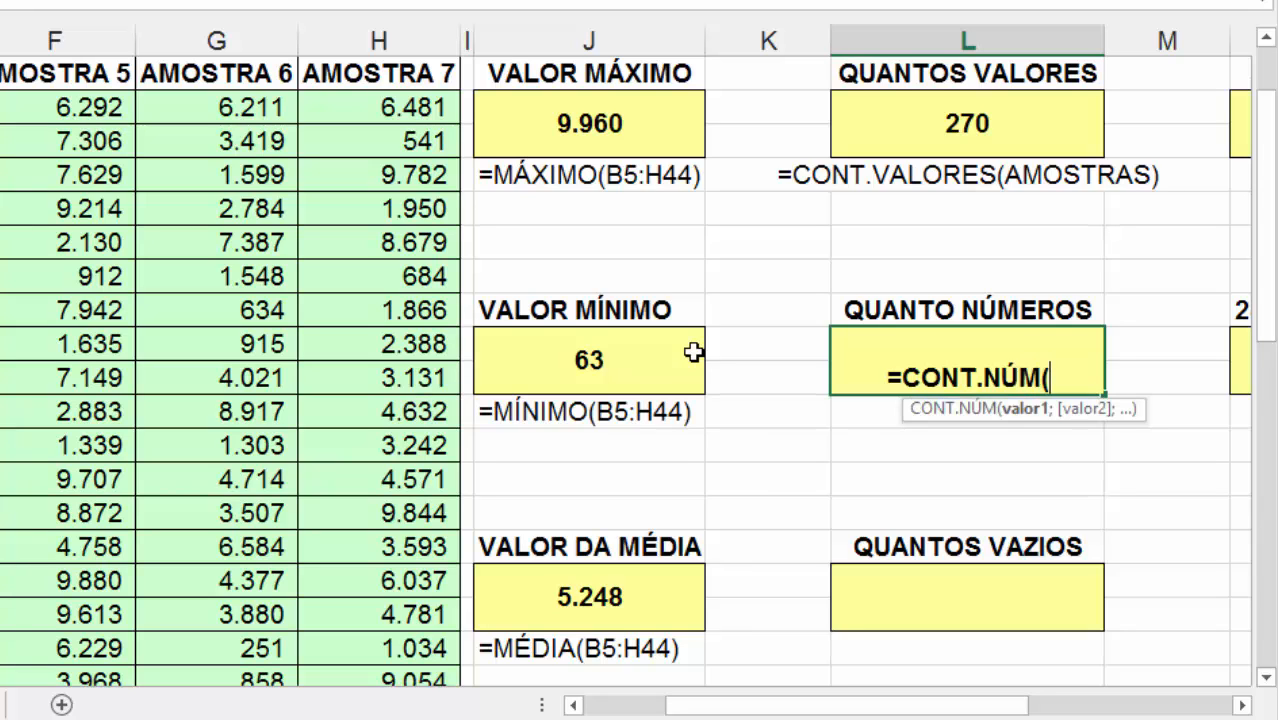
text(A)
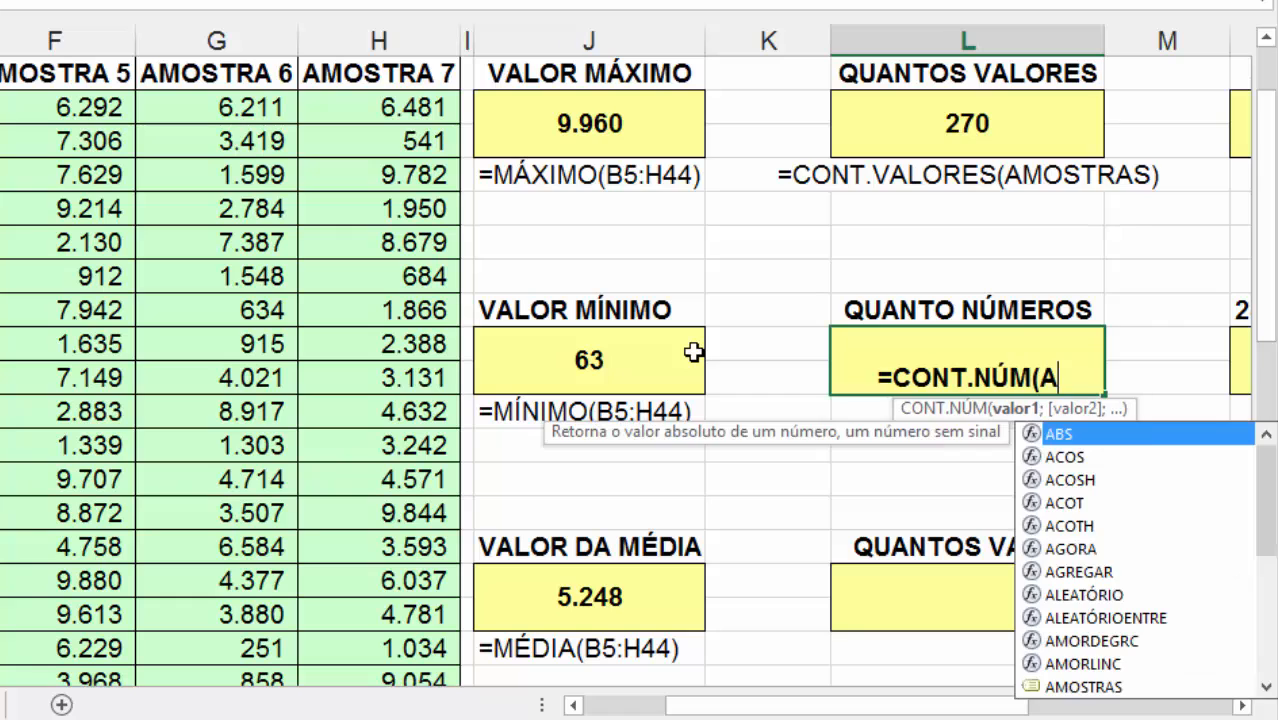
text(MOSTRA)
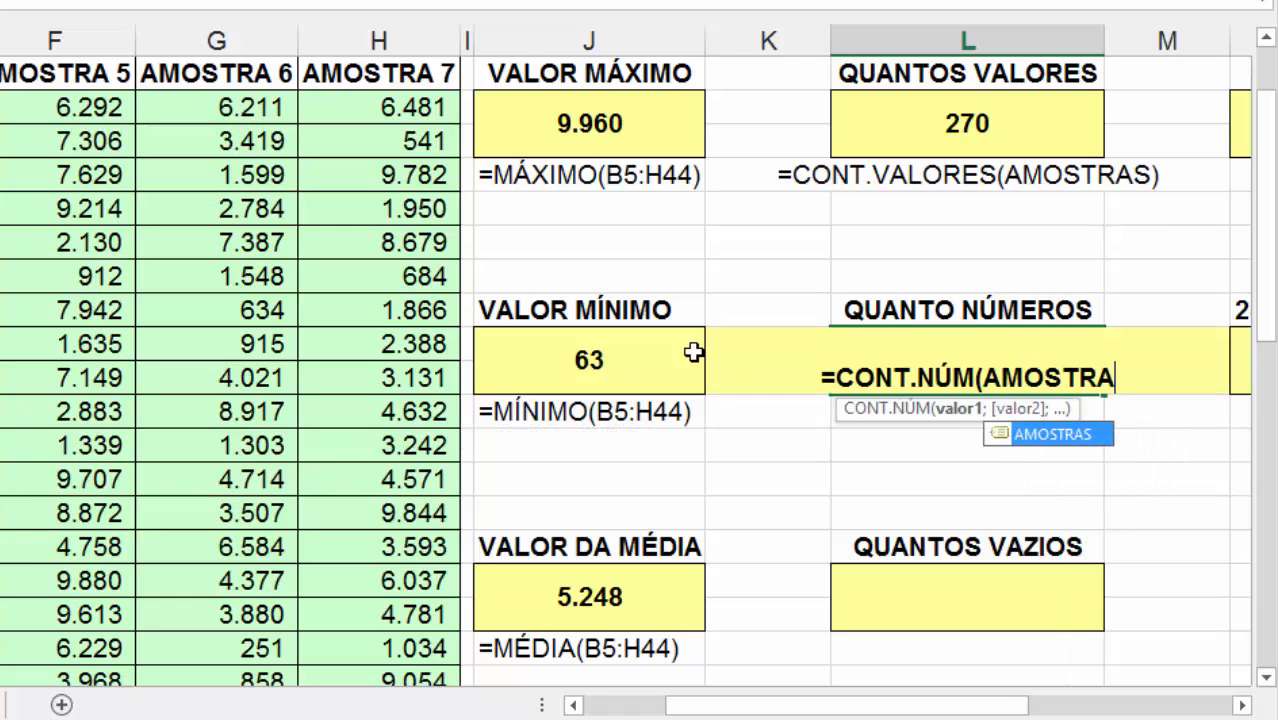
text(S))
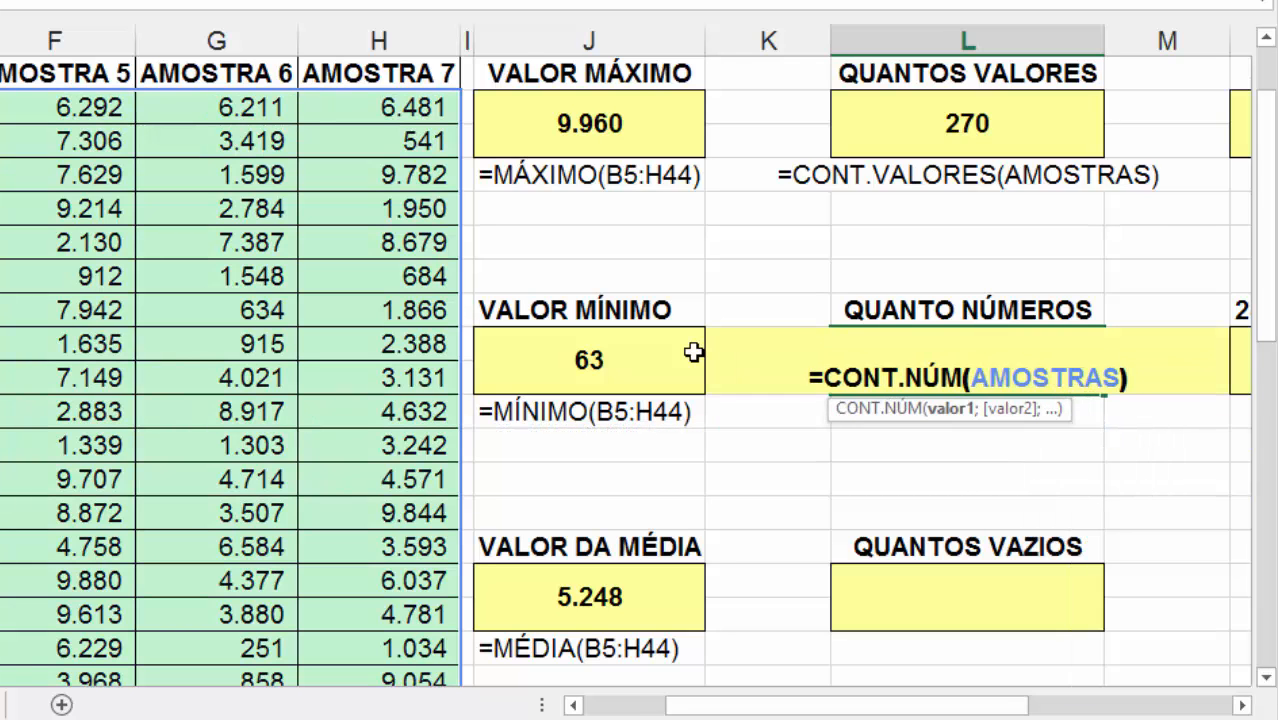
key(Return)
click(946, 361)
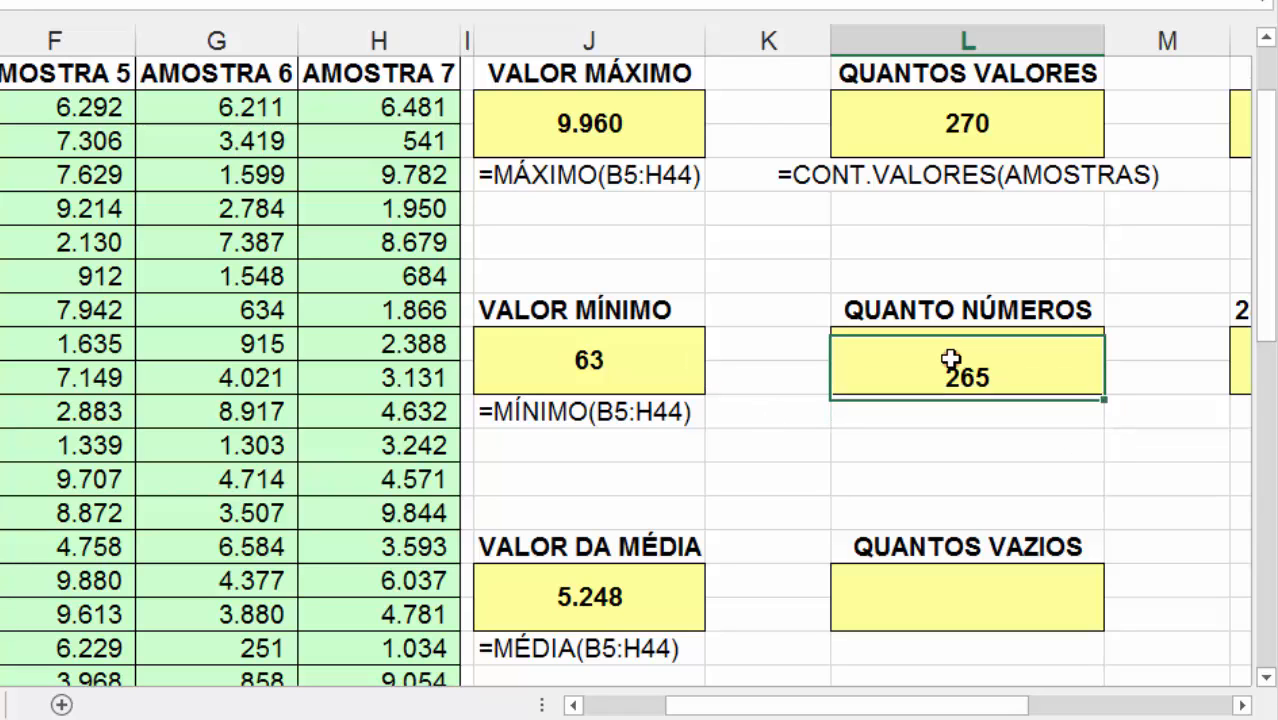
click(515, 2)
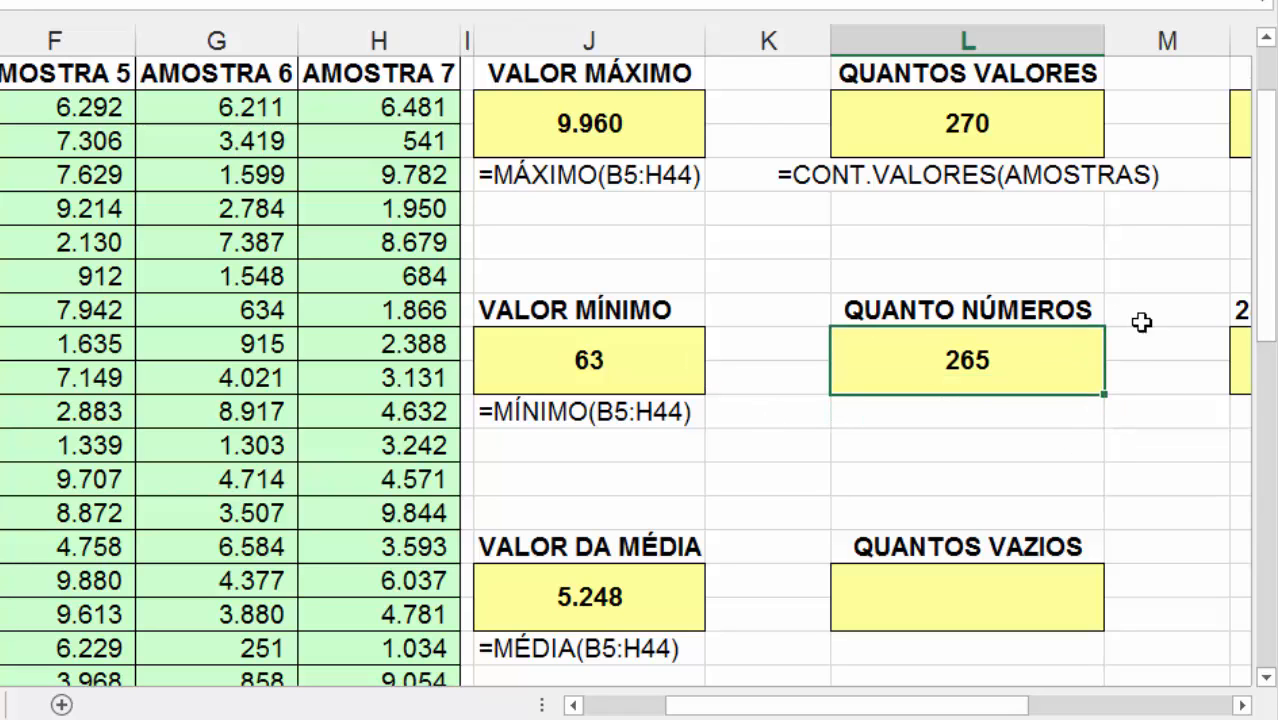
click(929, 141)
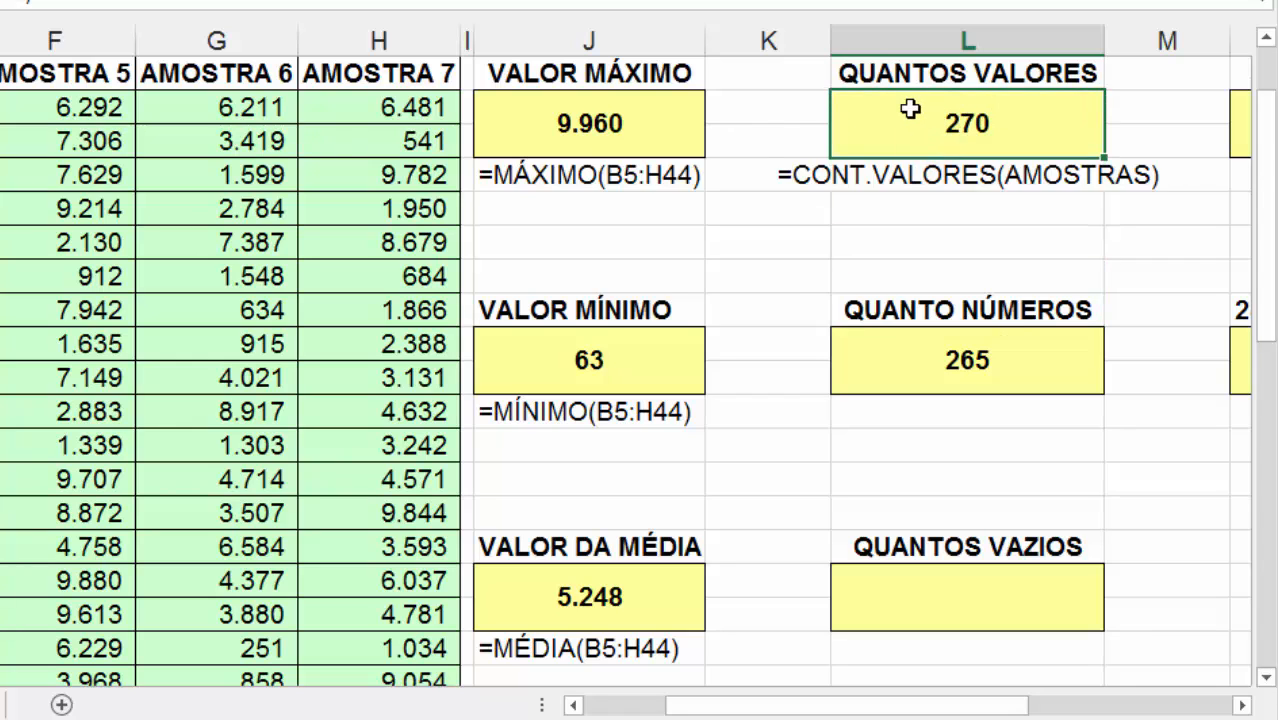
click(1016, 355)
Enter =FÓRMULATEXTO(L12) in L14 to display the QUANTO NÚMEROS formula as text below its result
click(1006, 414)
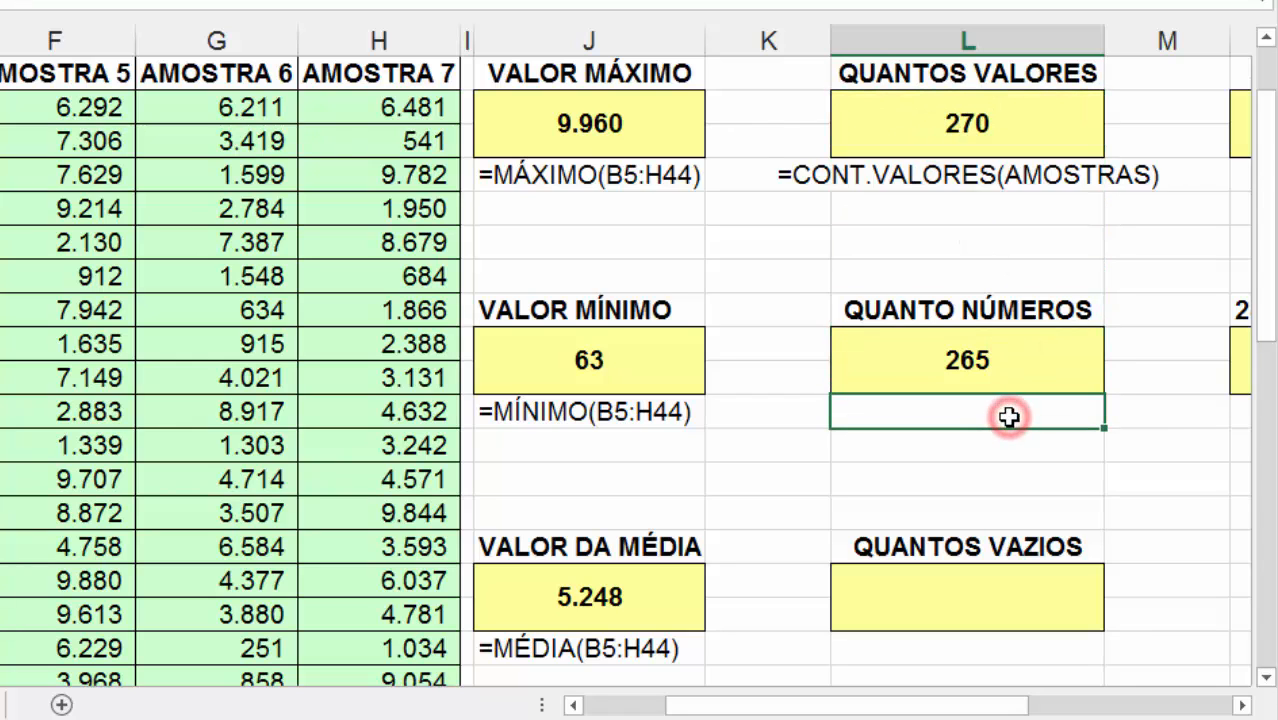
text(=FÓR)
key(Tab)
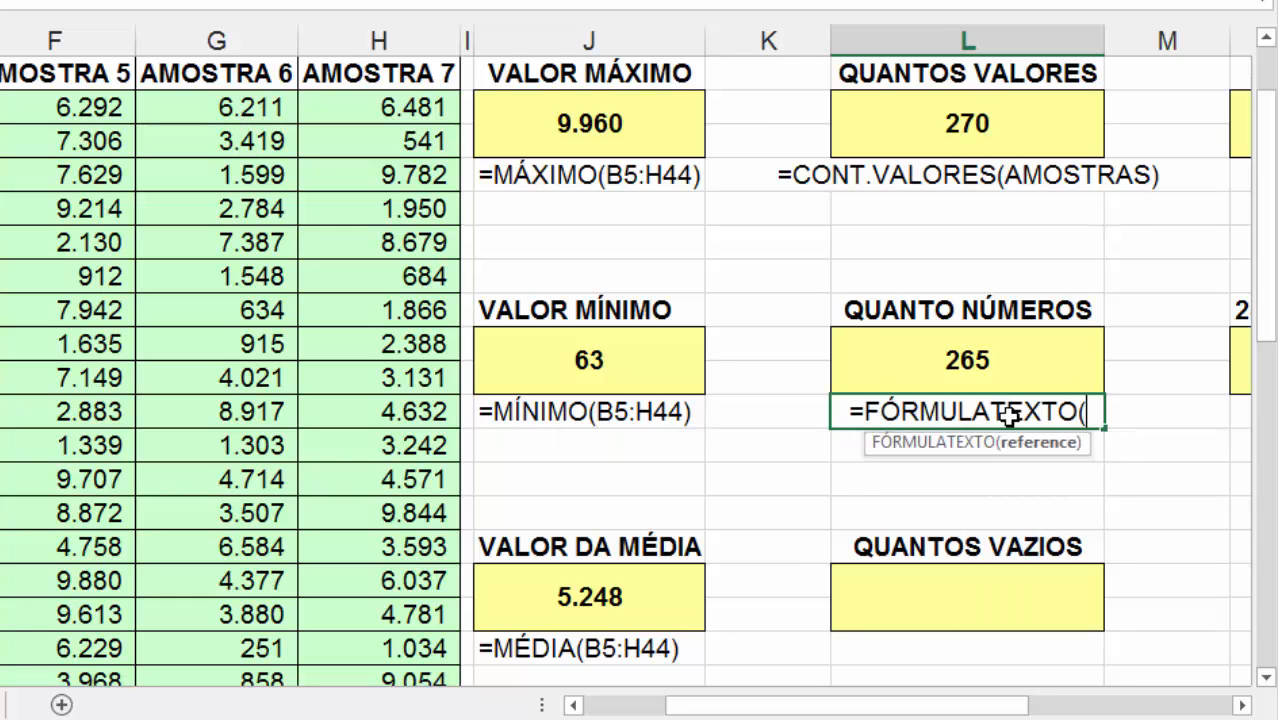
text(L12)
key(Return)
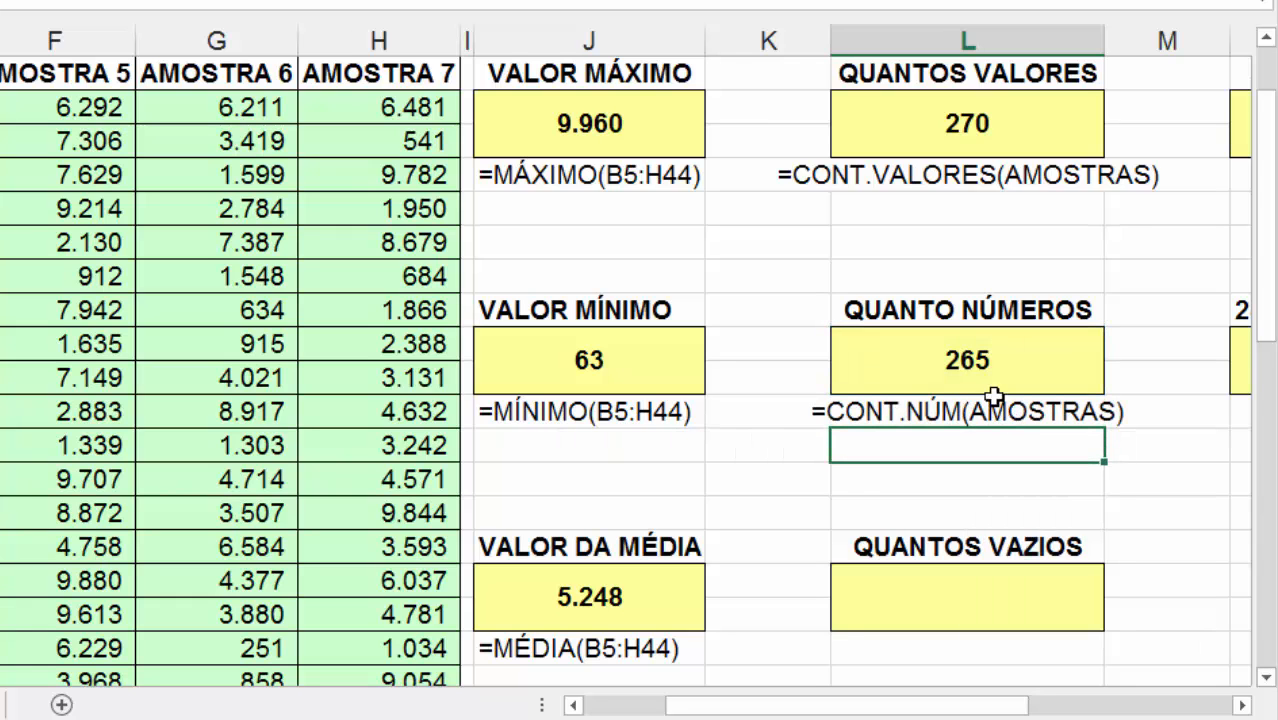
Enter =CONTAR.VAZIO(AMOSTRAS) in the QUANTOS VAZIOS cell L19 to count the empty samples, and check the entered formula
scroll(961, 425, down, 1)
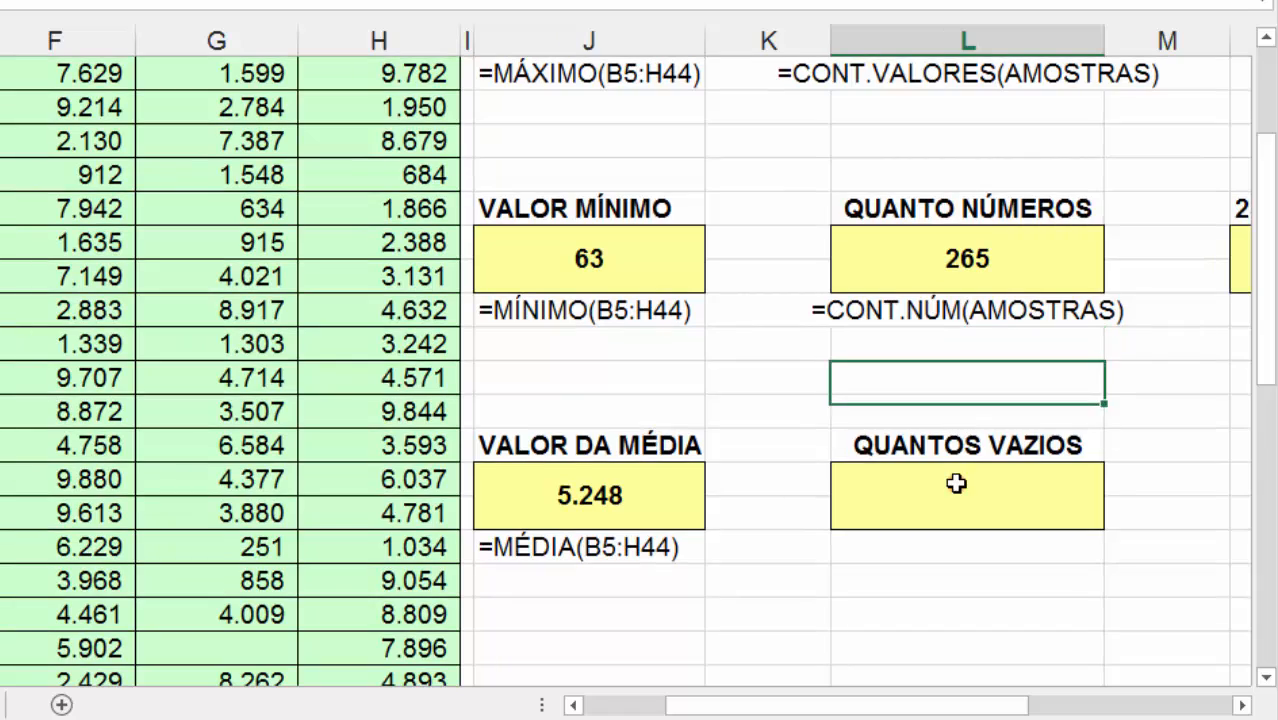
click(953, 476)
scroll(965, 450, up, 1)
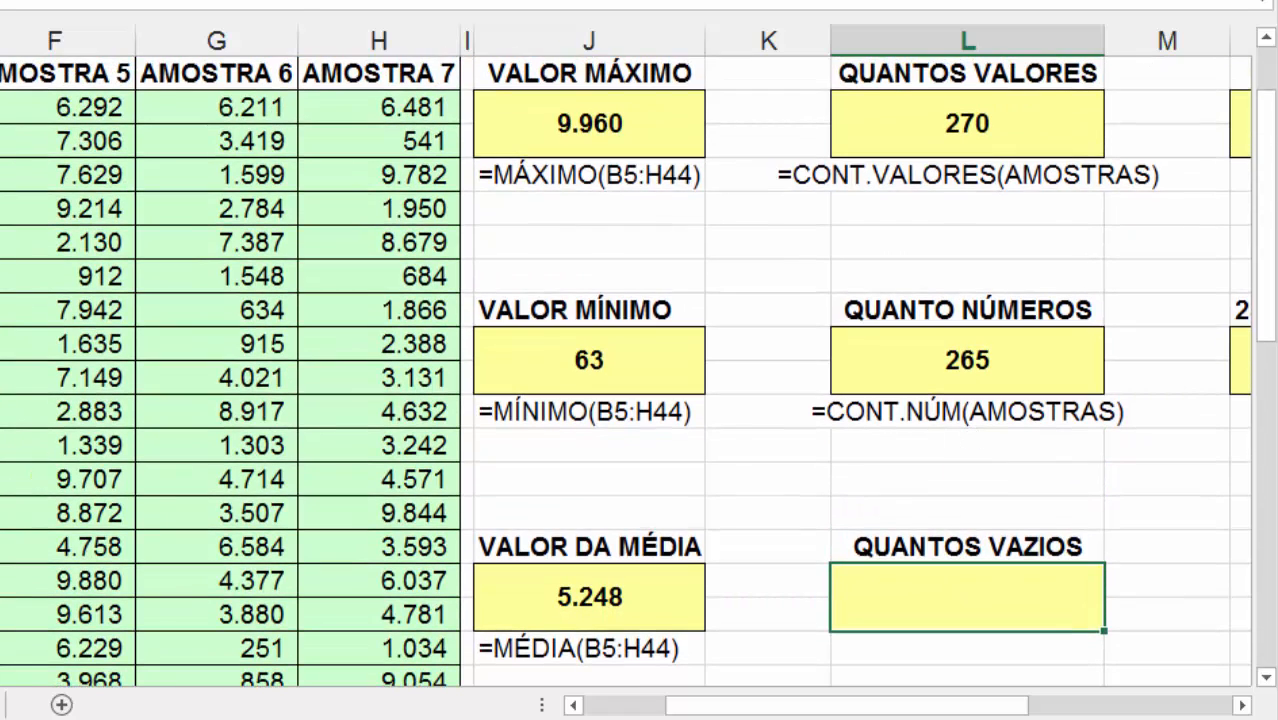
scroll(625, 370, down, 3)
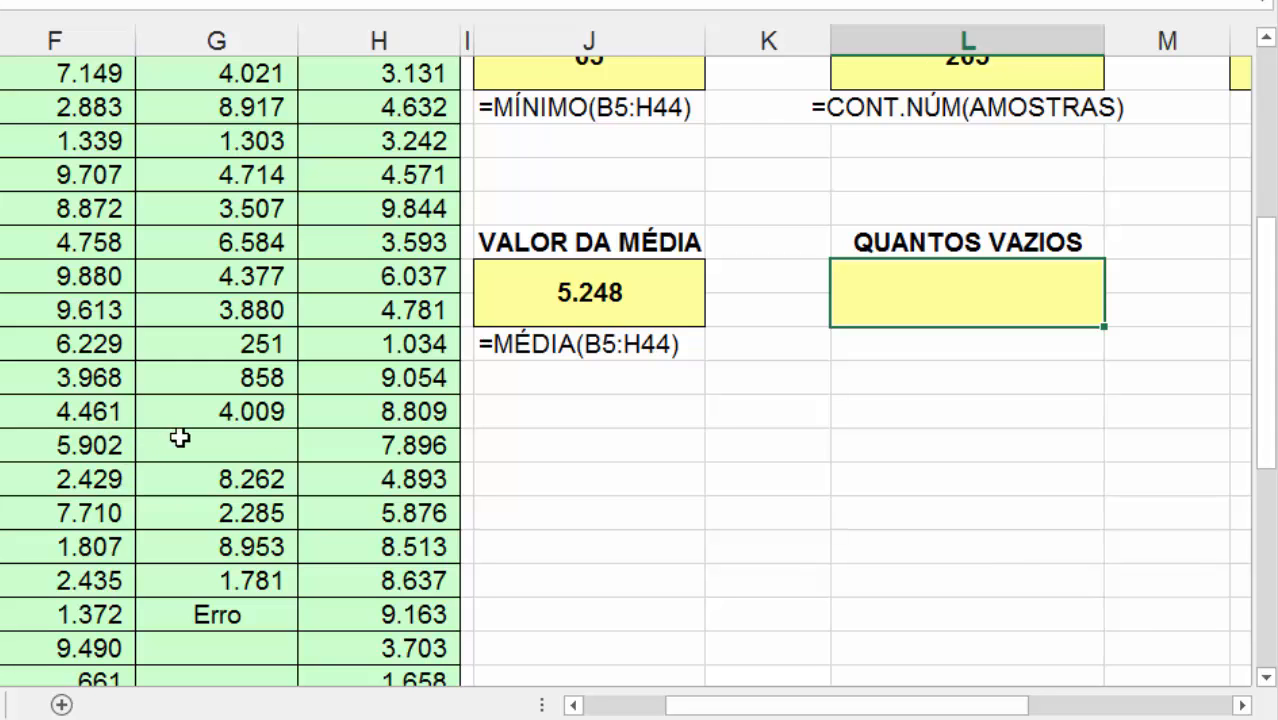
scroll(564, 437, up, 3)
click(899, 612)
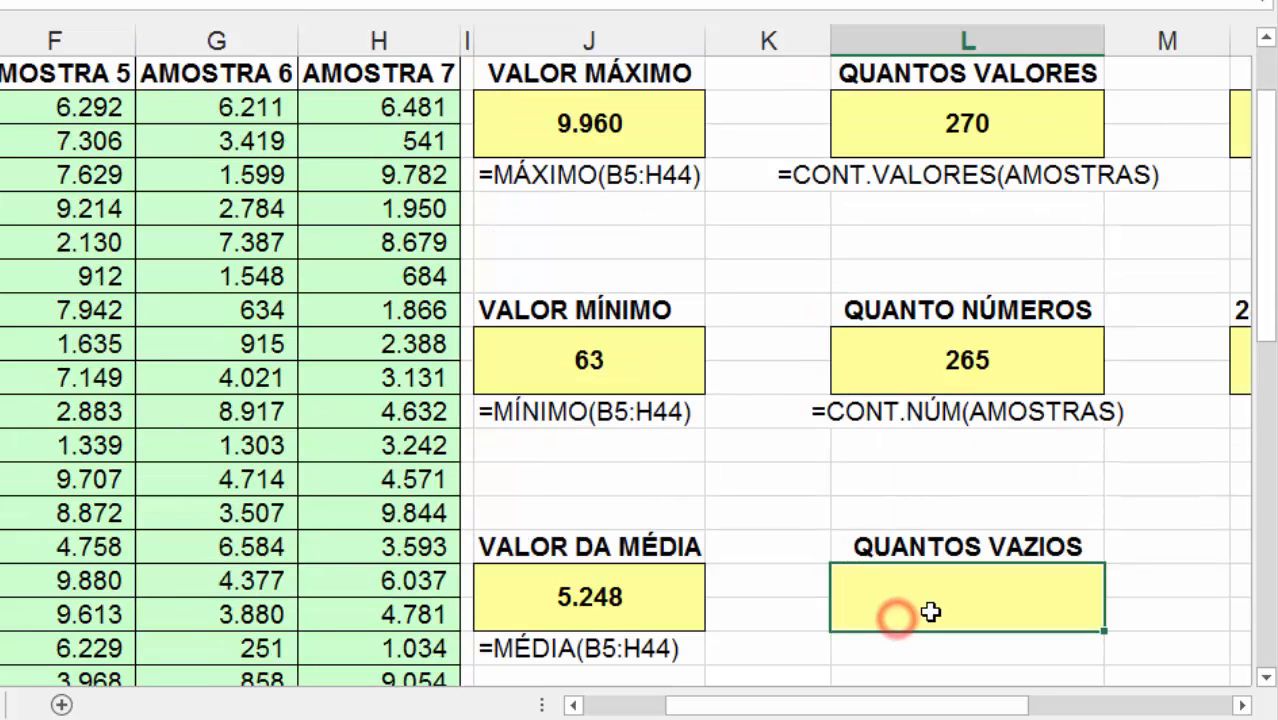
click(933, 605)
text(=)
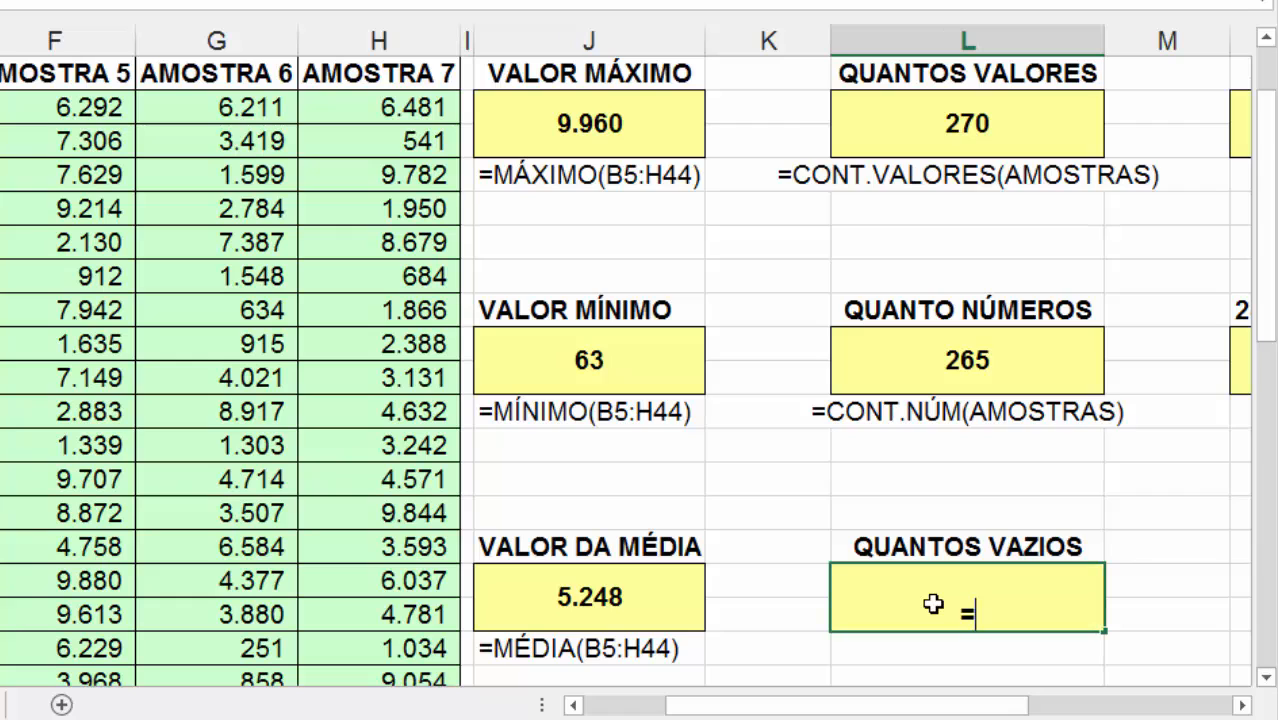
text(CONTAR.VAZIO)
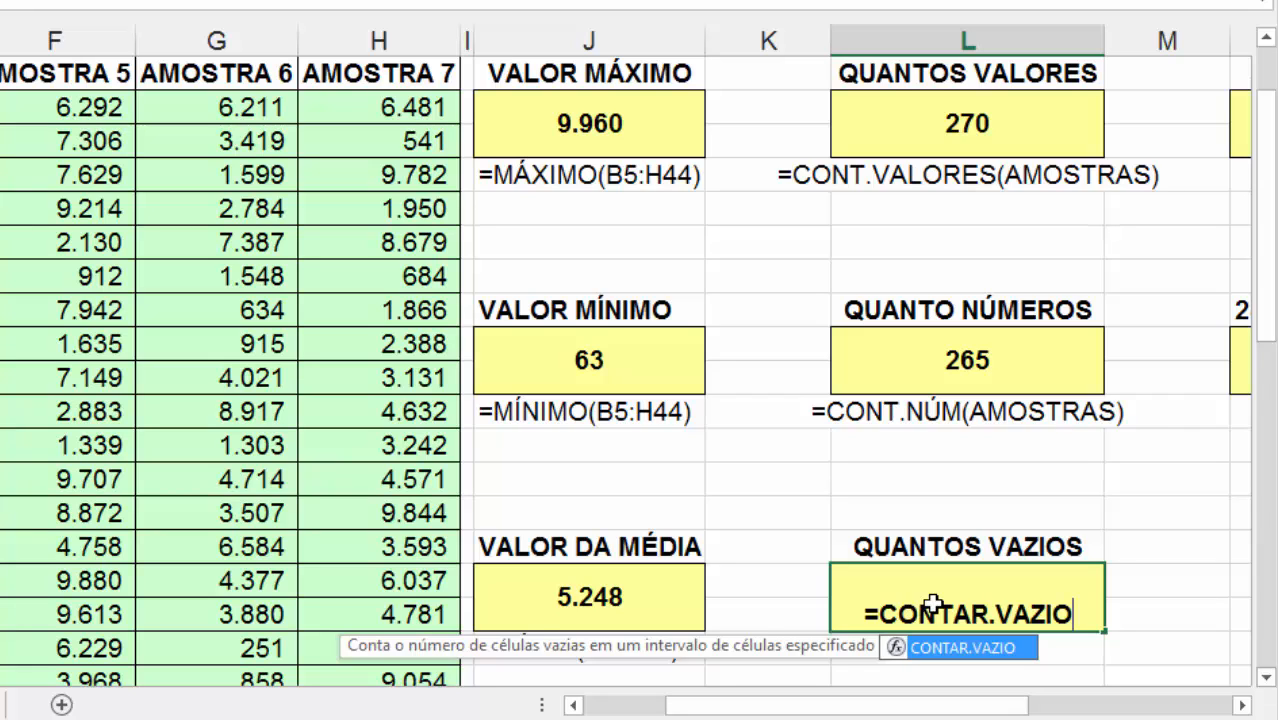
text(()
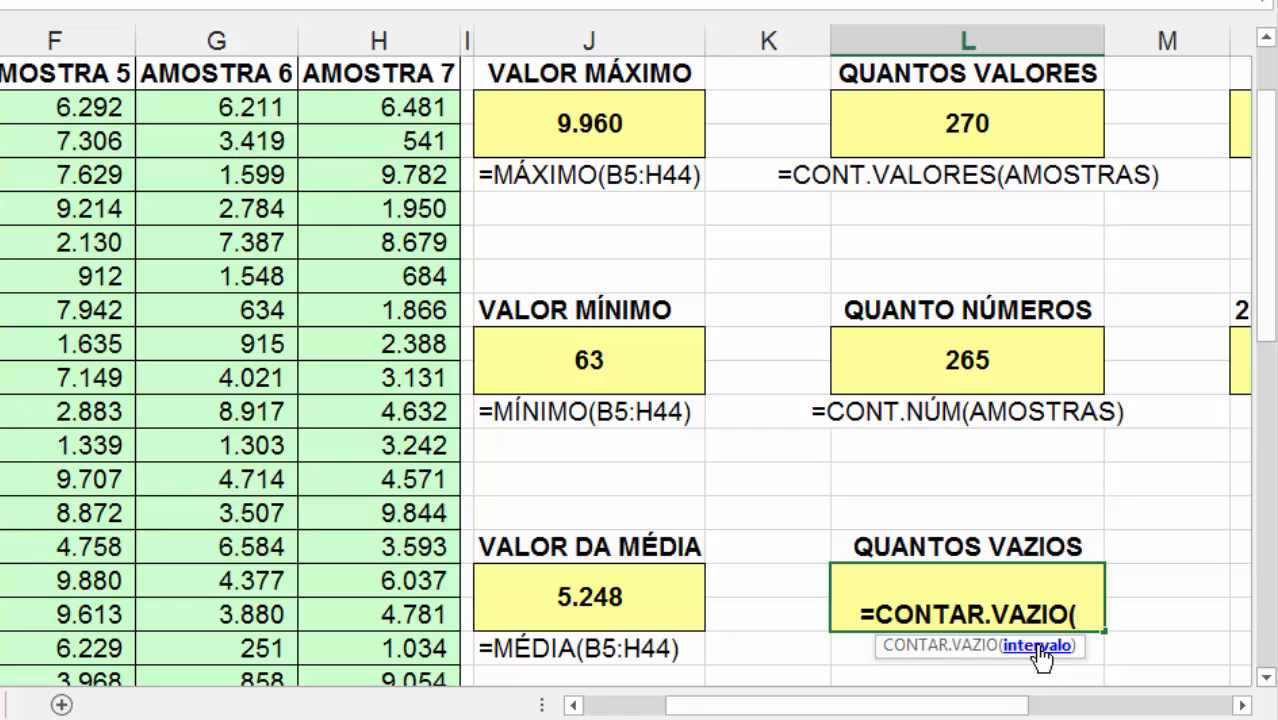
text(AMOSTR)
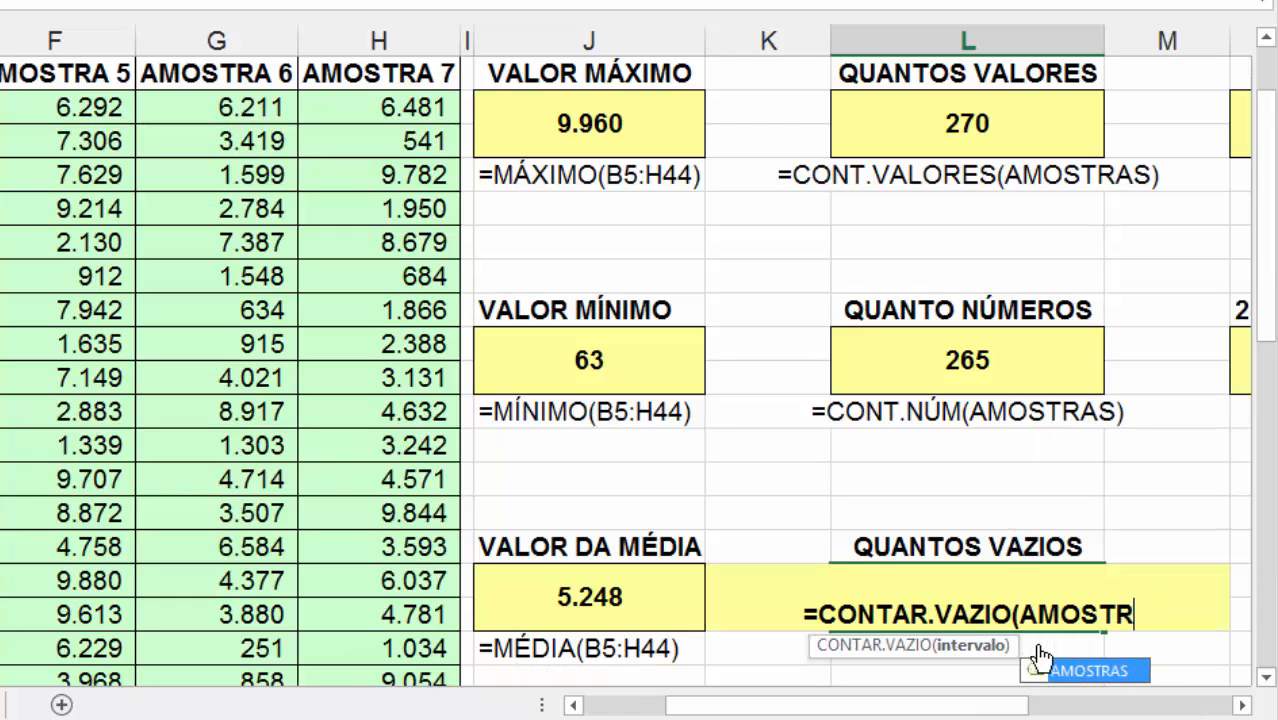
text(AS)
key(Return)
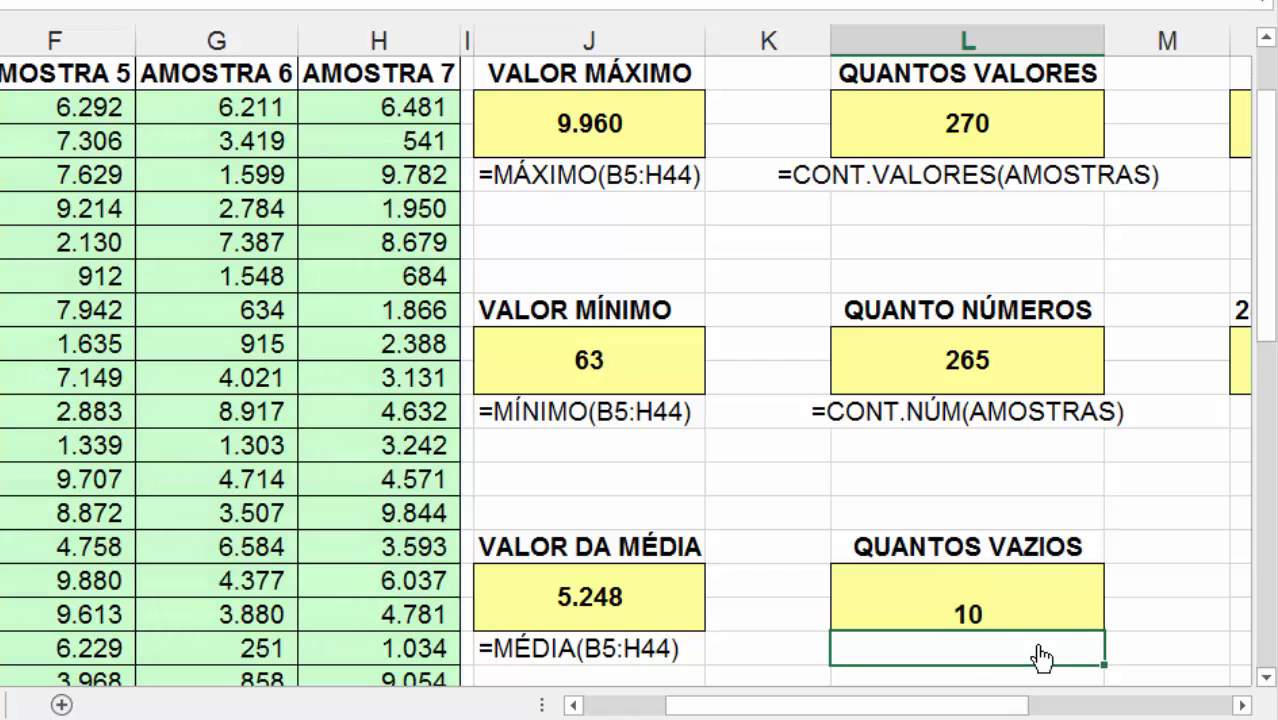
click(1003, 609)
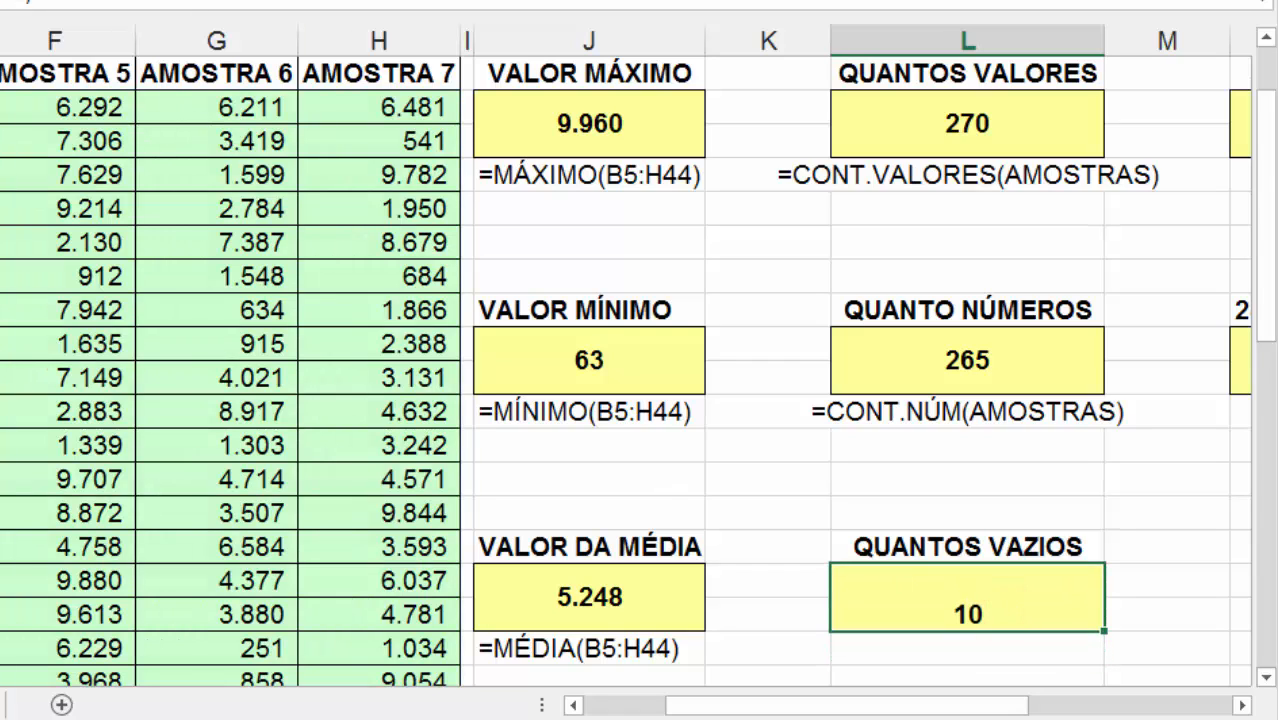
Enter =FÓRMULATEXTO(L19) in L21 to display the QUANTOS VAZIOS formula as text below its result
click(957, 657)
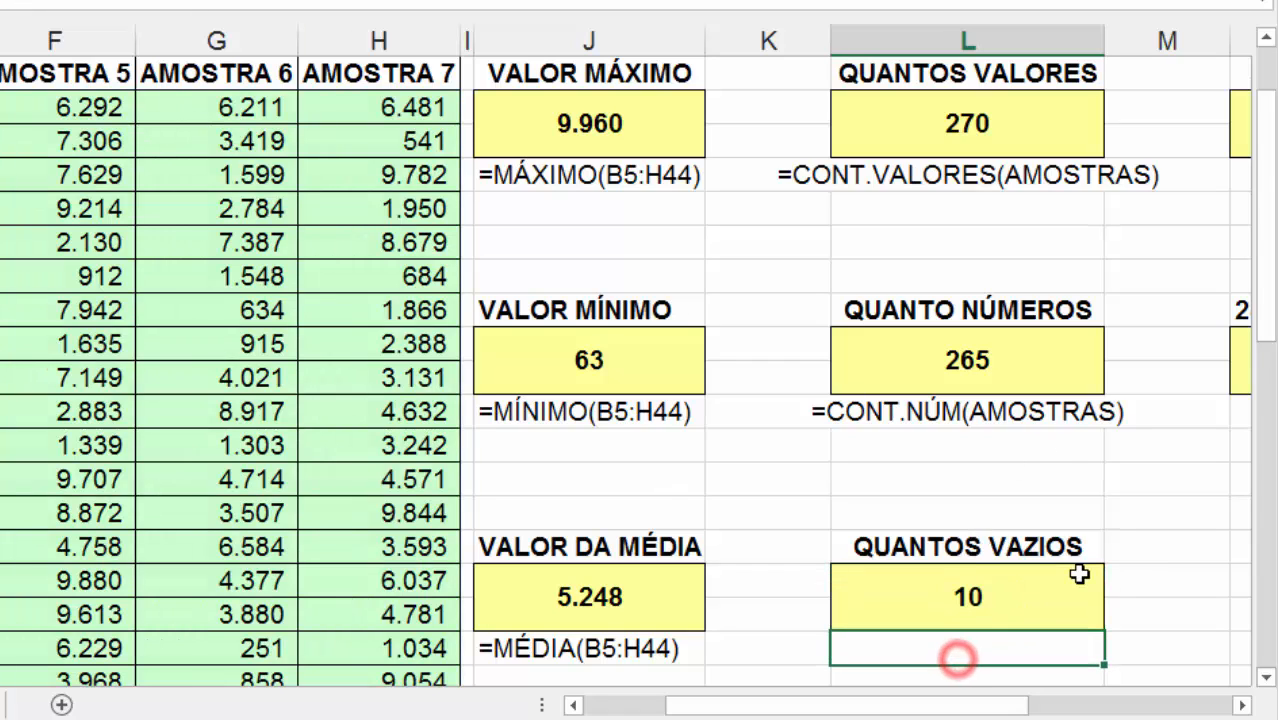
text(=FÓRM)
key(Tab)
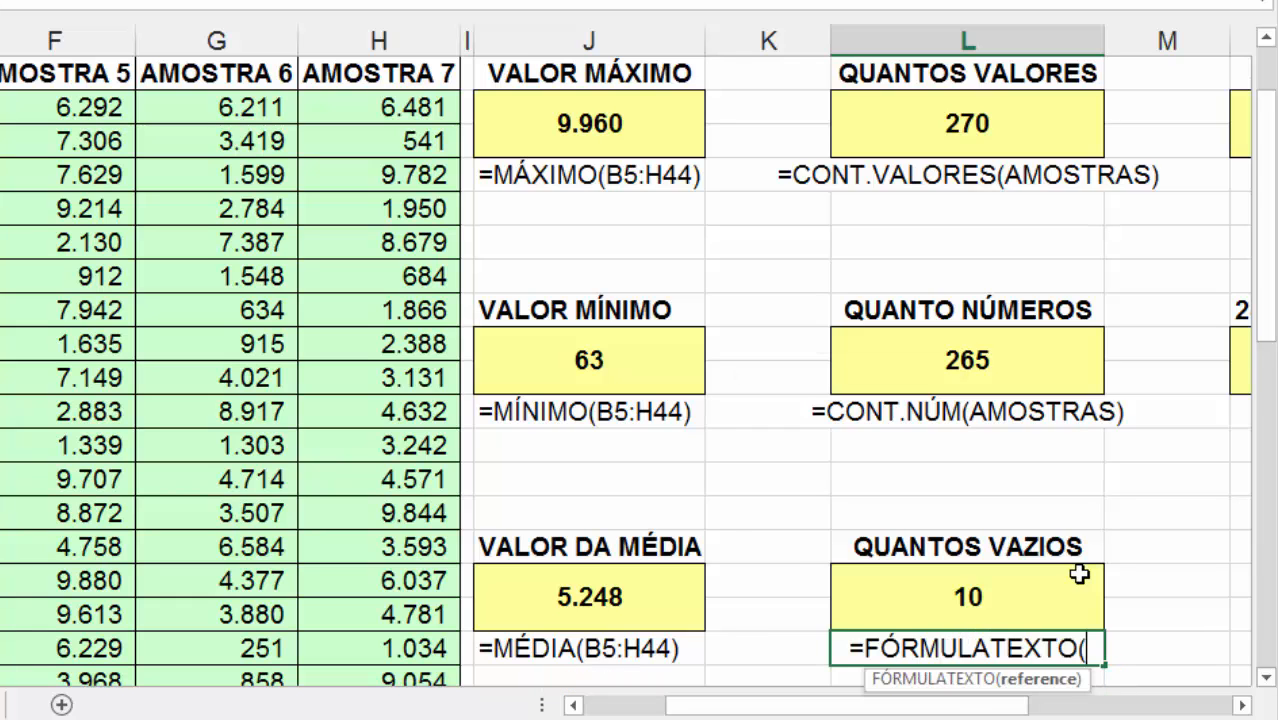
click(1079, 573)
key(Return)
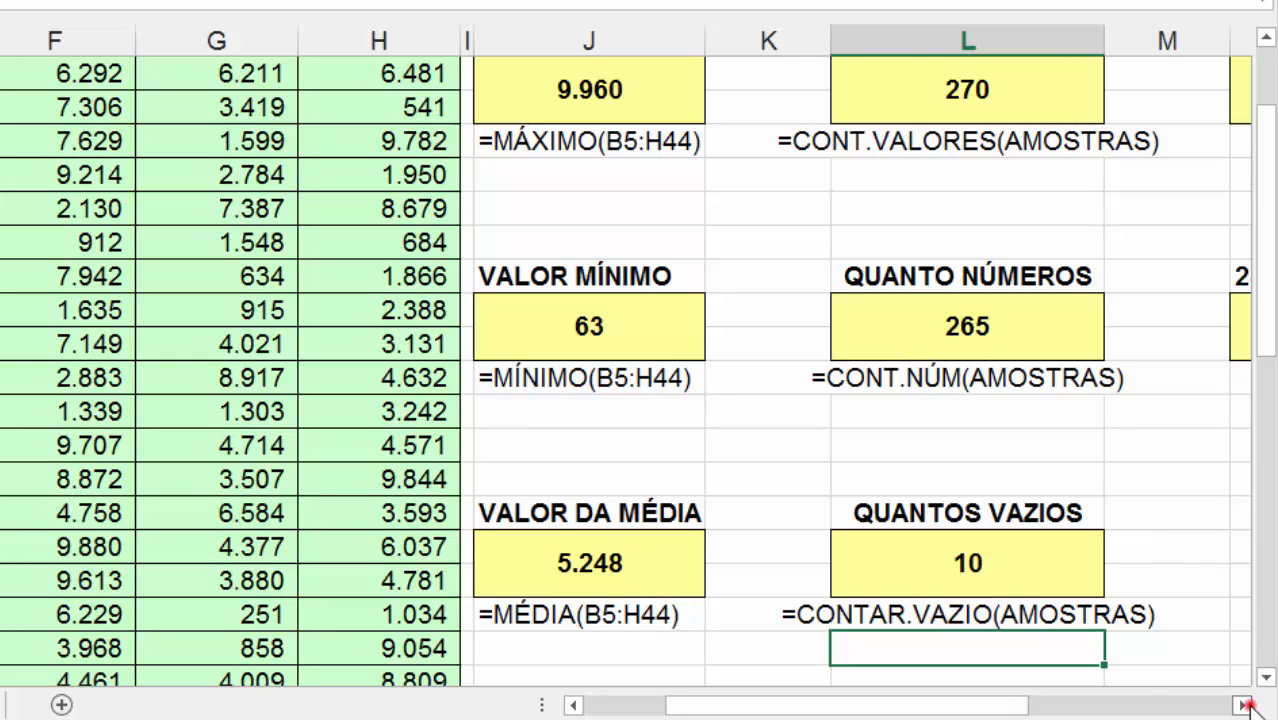
Enter =MAIOR(AMOSTRAS;5) in the 5º MAIOR VALOR cell N5 to return the fifth-largest sample
click(1246, 705)
click(1246, 705)
click(1246, 705)
scroll(640, 370, up, 2)
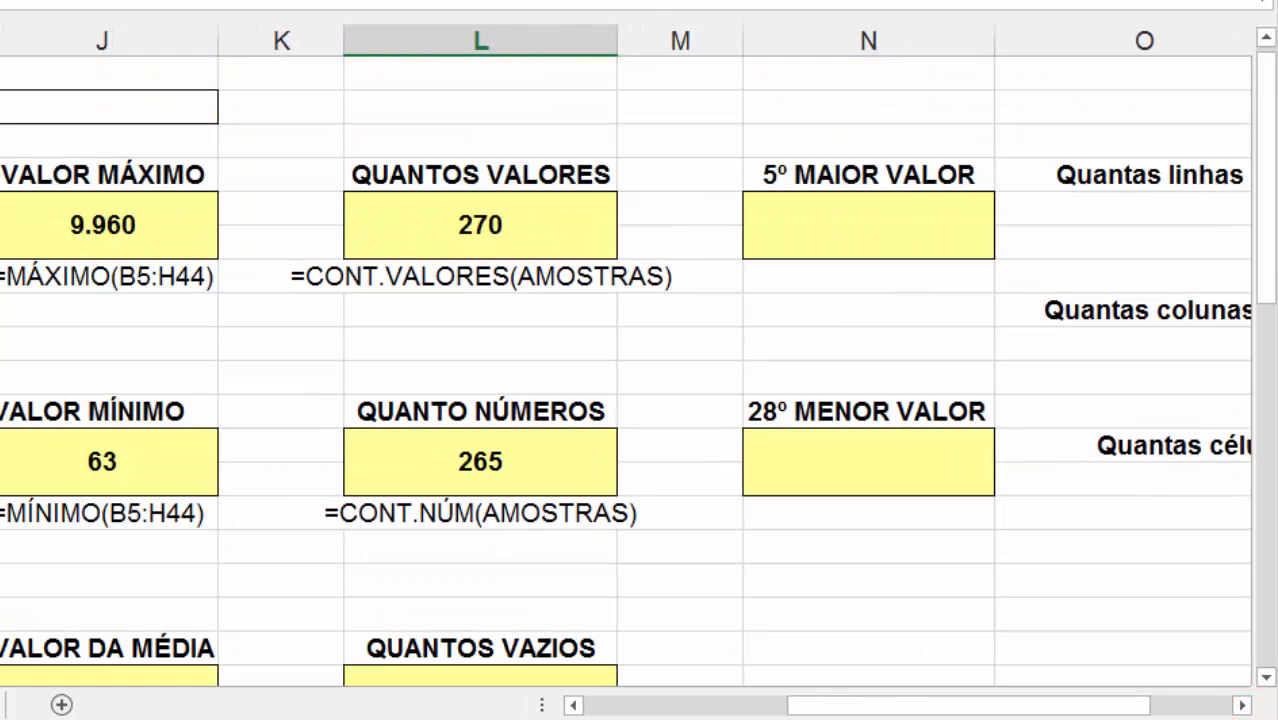
click(827, 230)
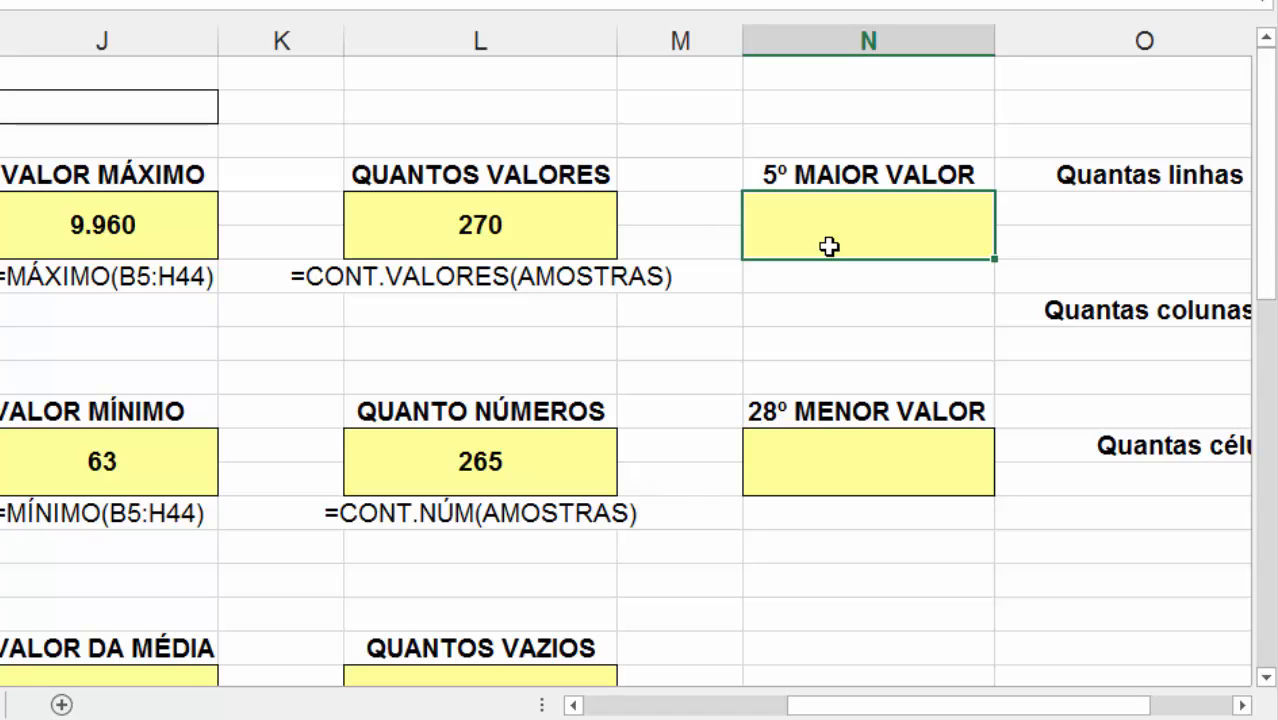
text(=MAIOR)
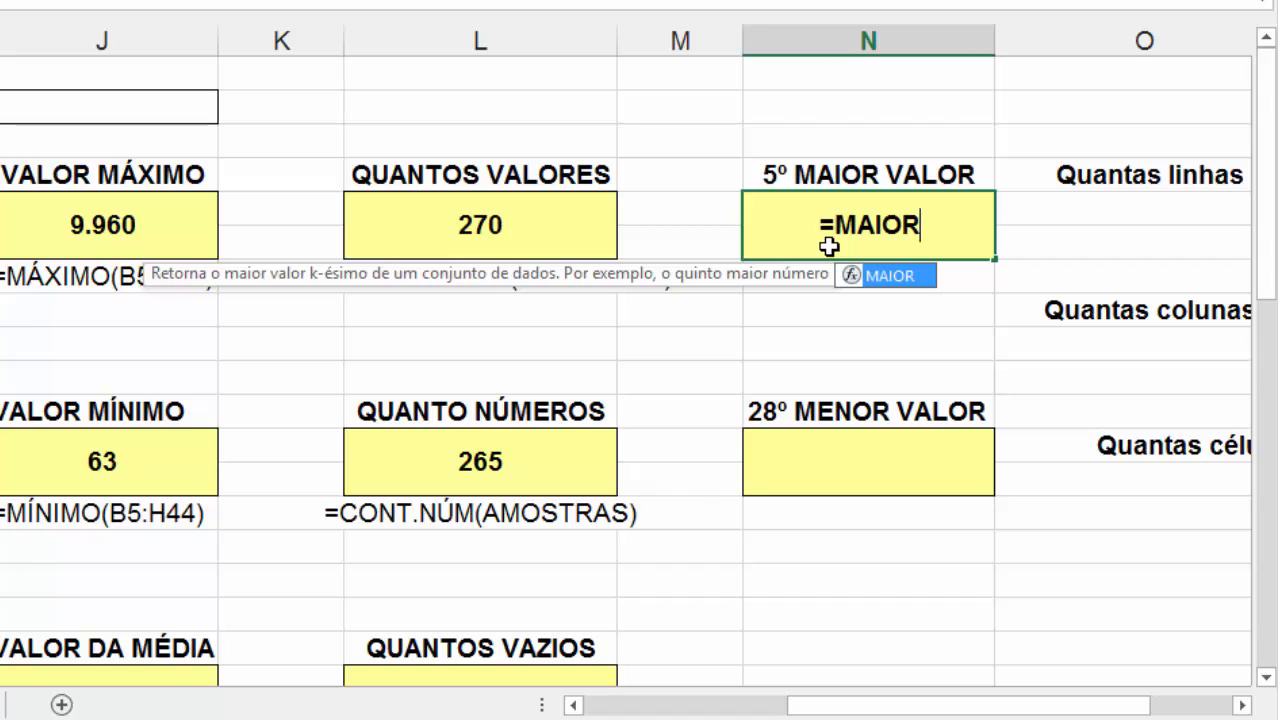
text(()
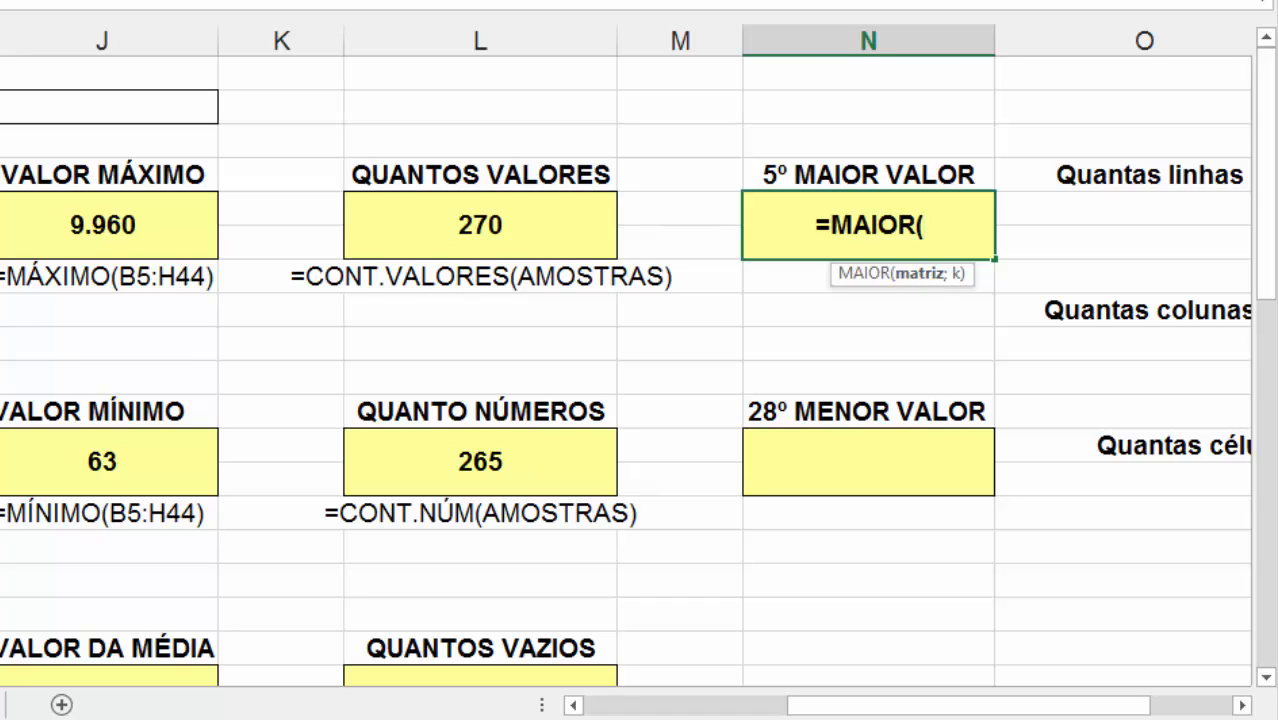
text(AMOSTRA)
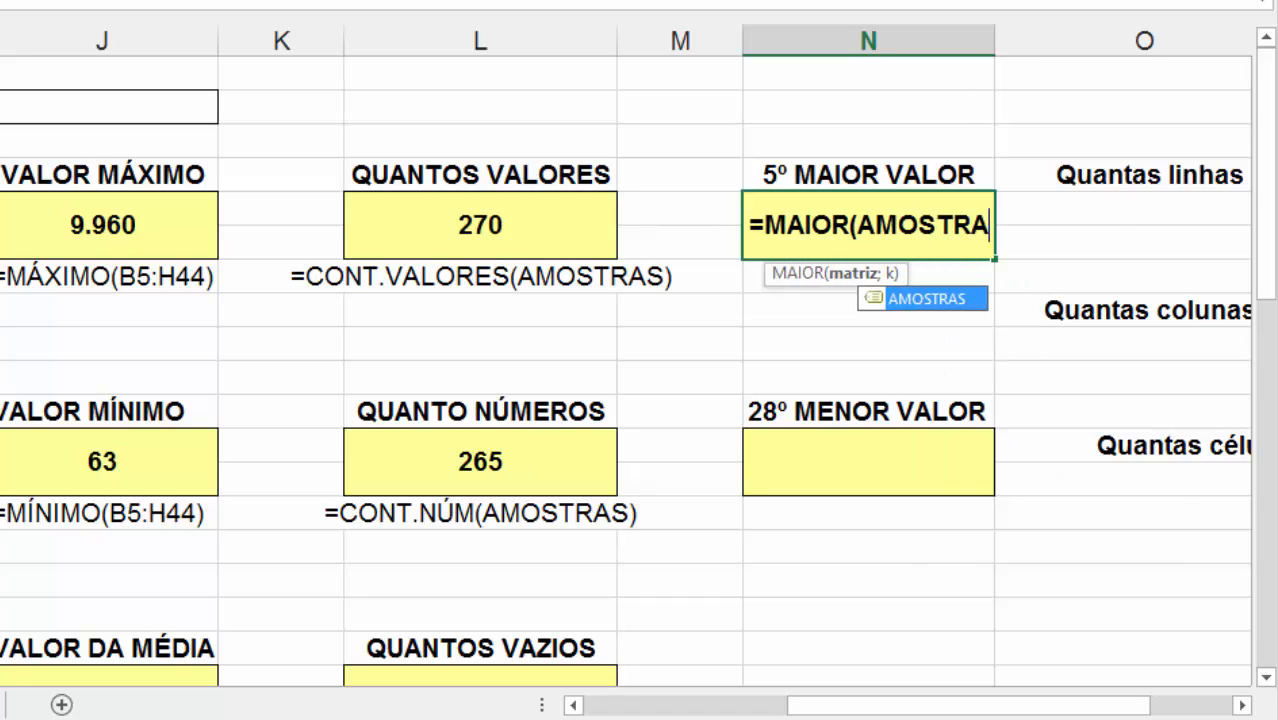
text(S;)
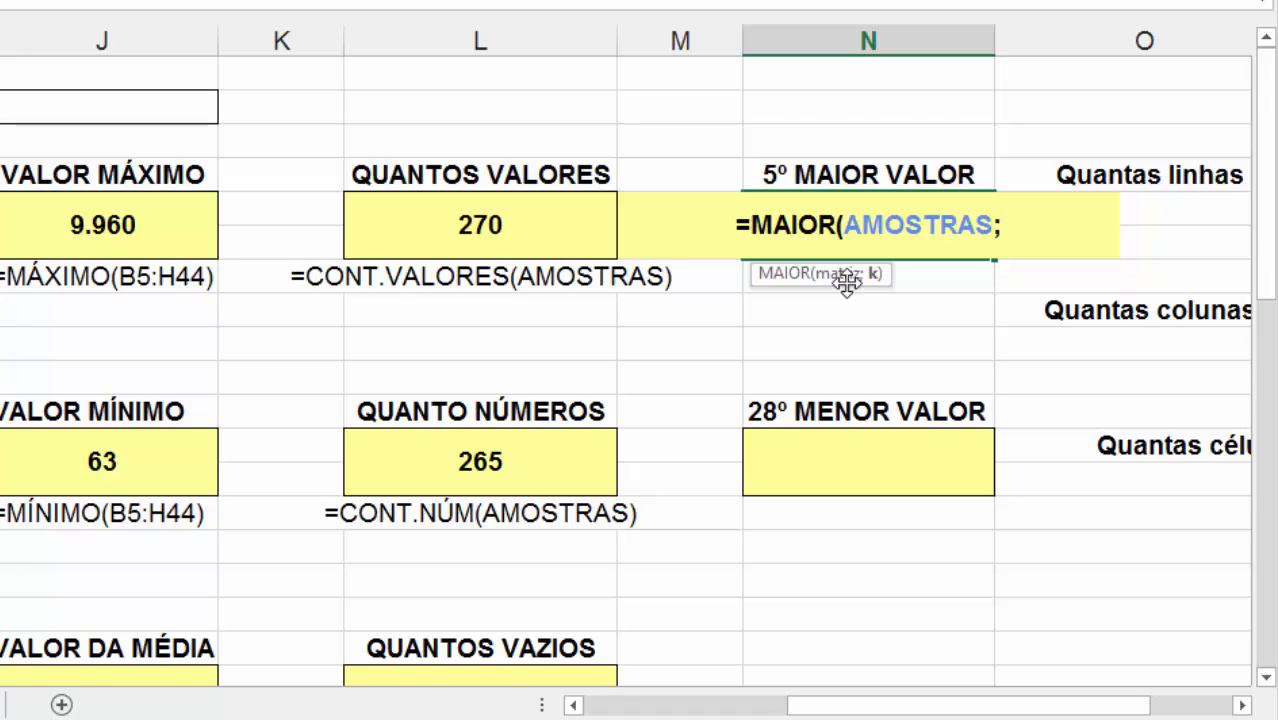
text(5)
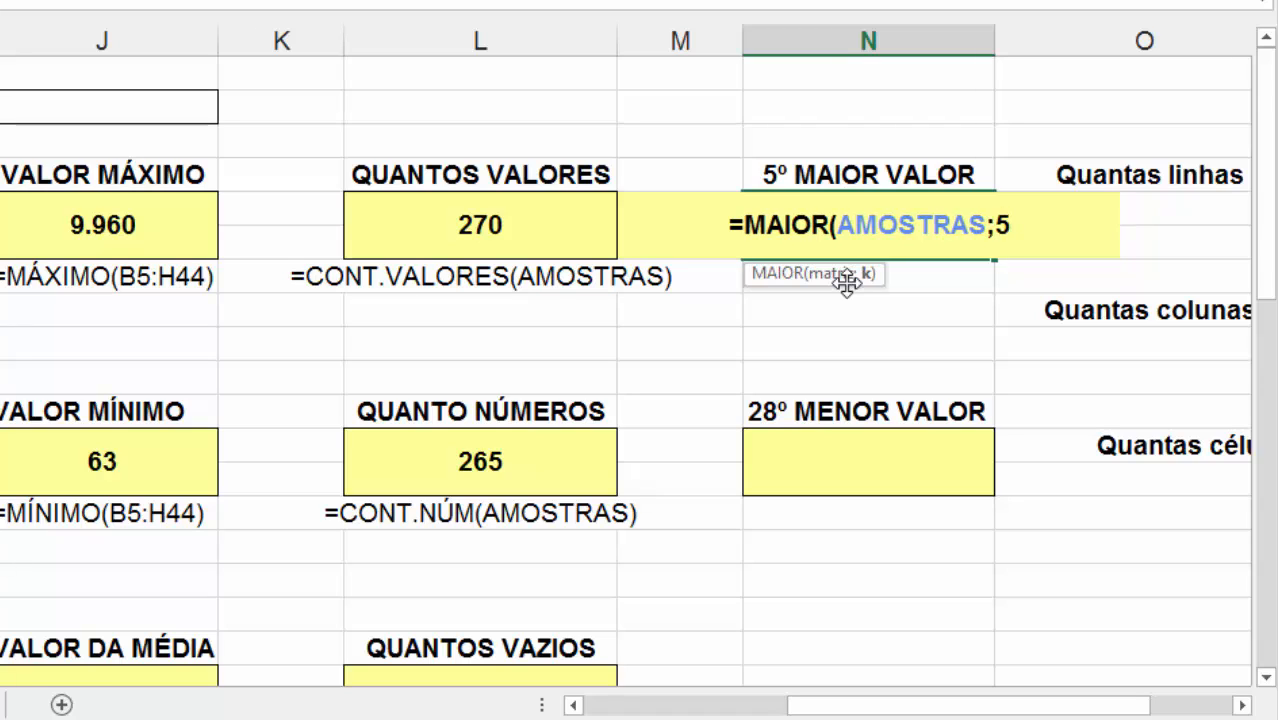
key(Return)
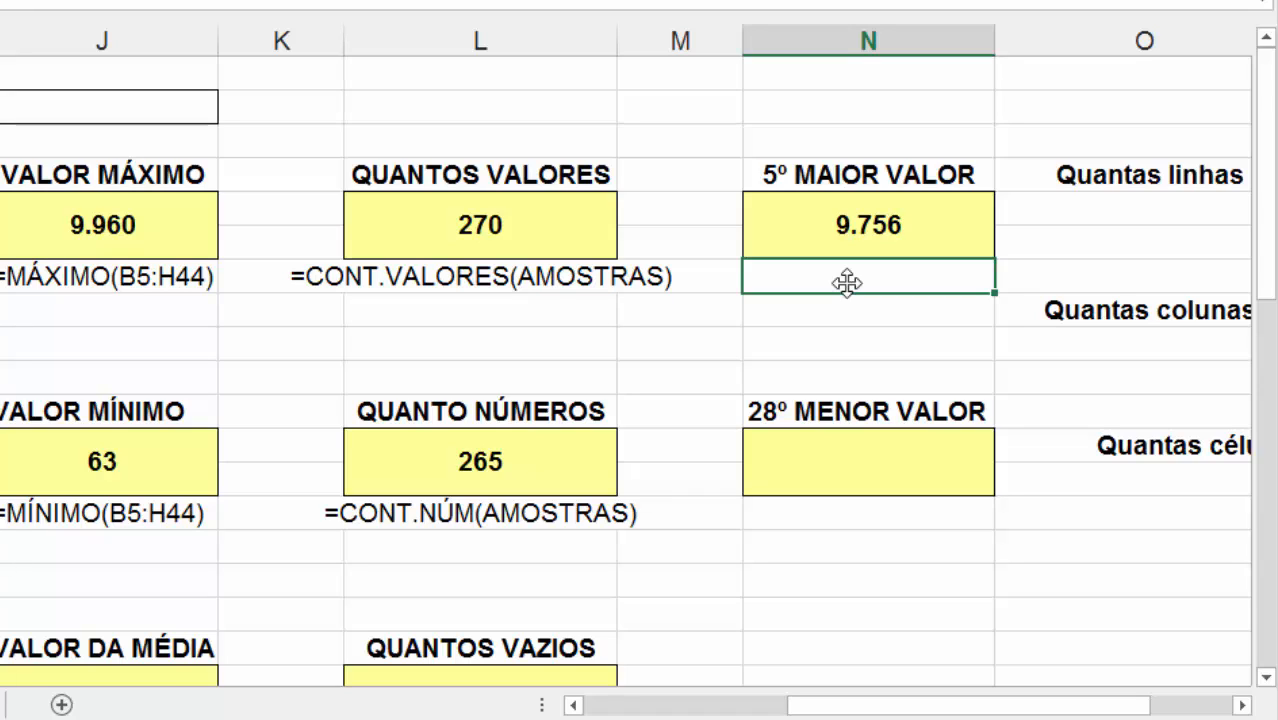
Enter =FÓRMULATEXTO(N5) in N7 to display the 5º MAIOR VALOR formula as text below its result
text(=M)
key(BackSpace)
text(FÓR)
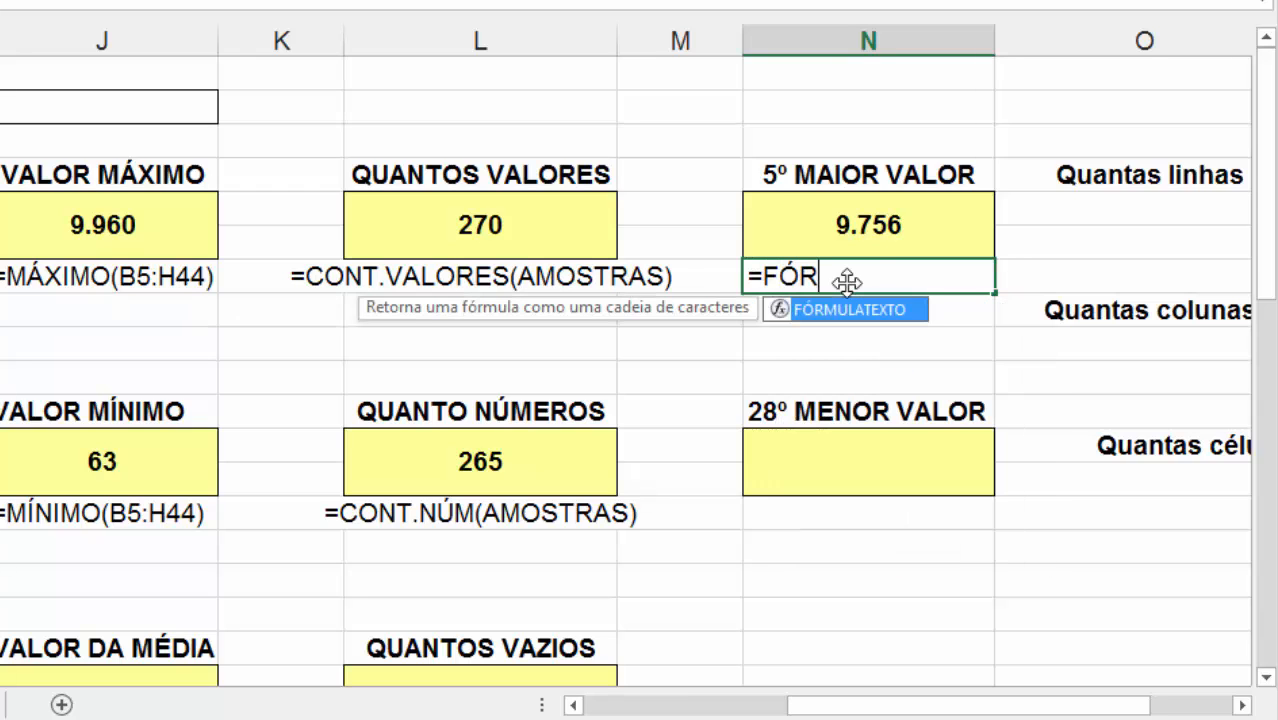
key(Tab)
key(Up)
key(Return)
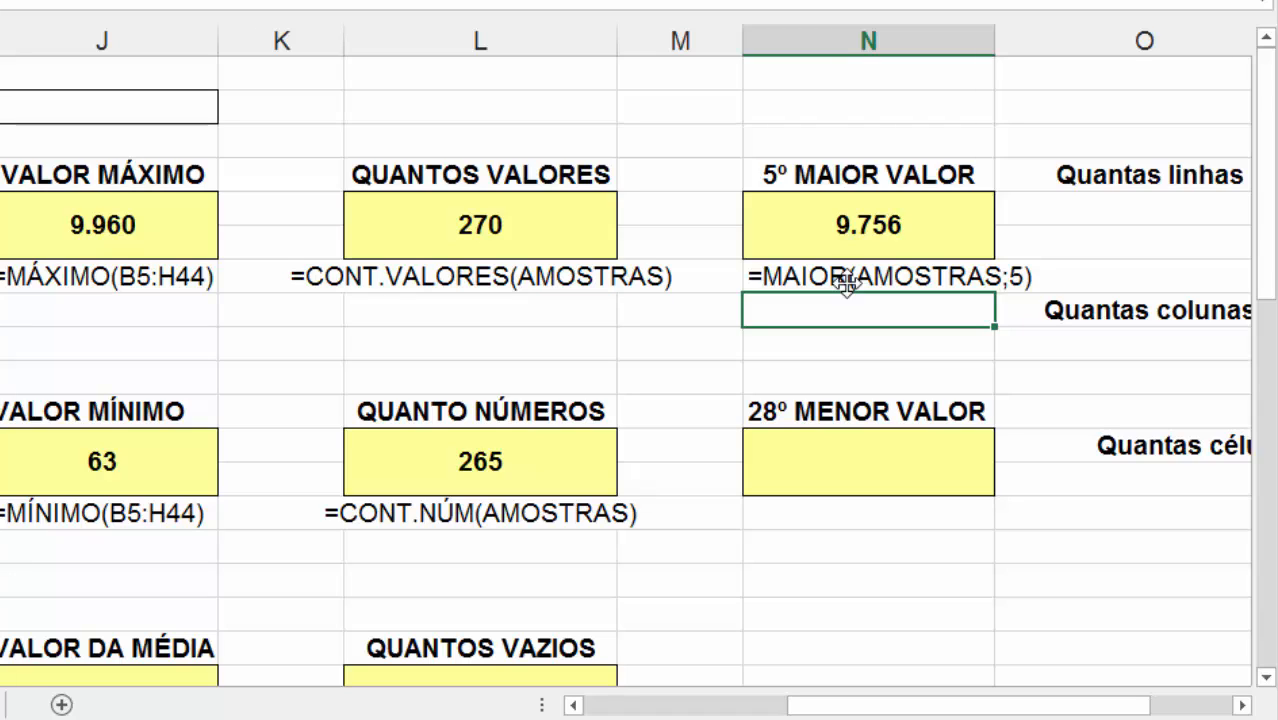
Enter =MENOR(AMOSTRAS;28) in the 28º MENOR VALOR cell N12 to return the 28th-smallest sample
click(858, 446)
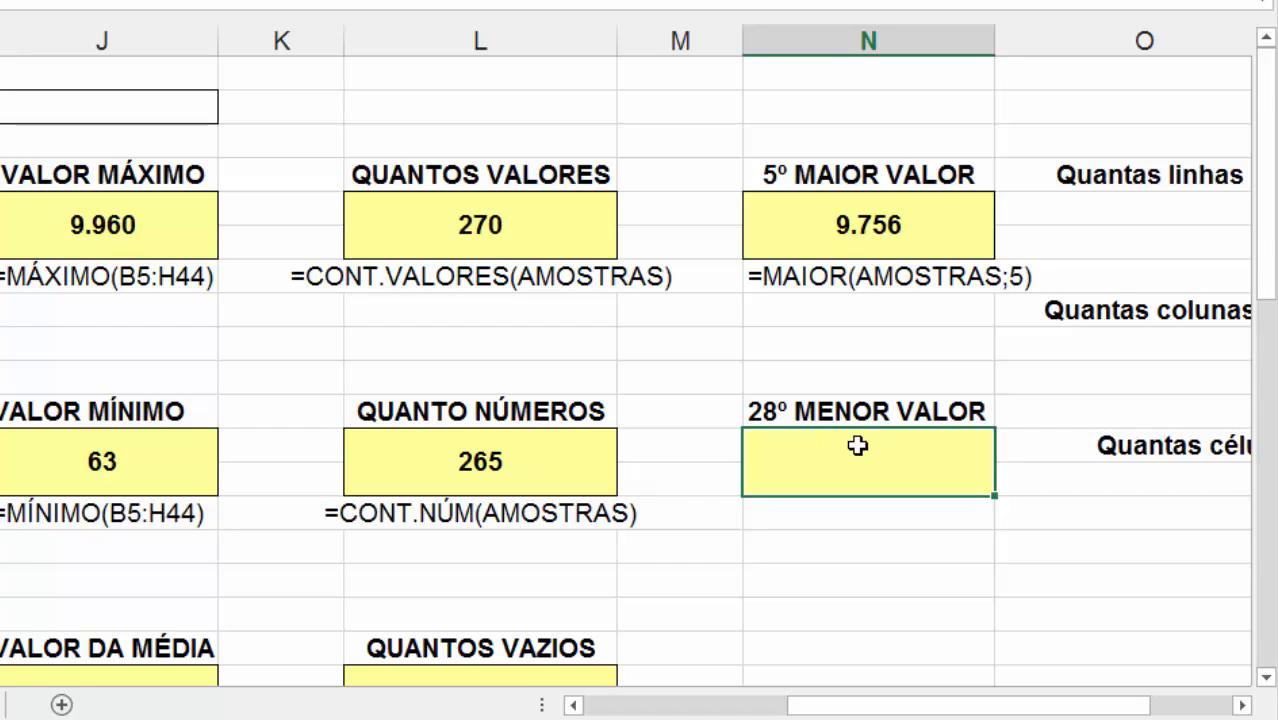
text(=MENO)
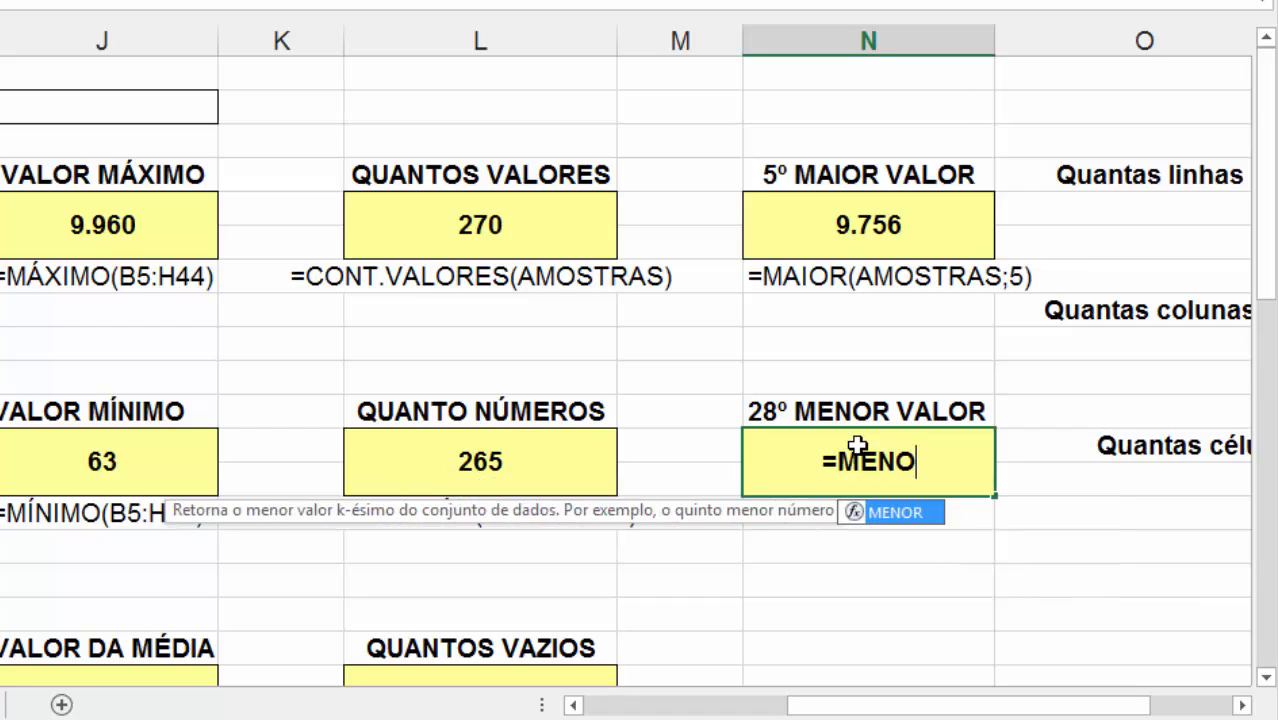
text(R()
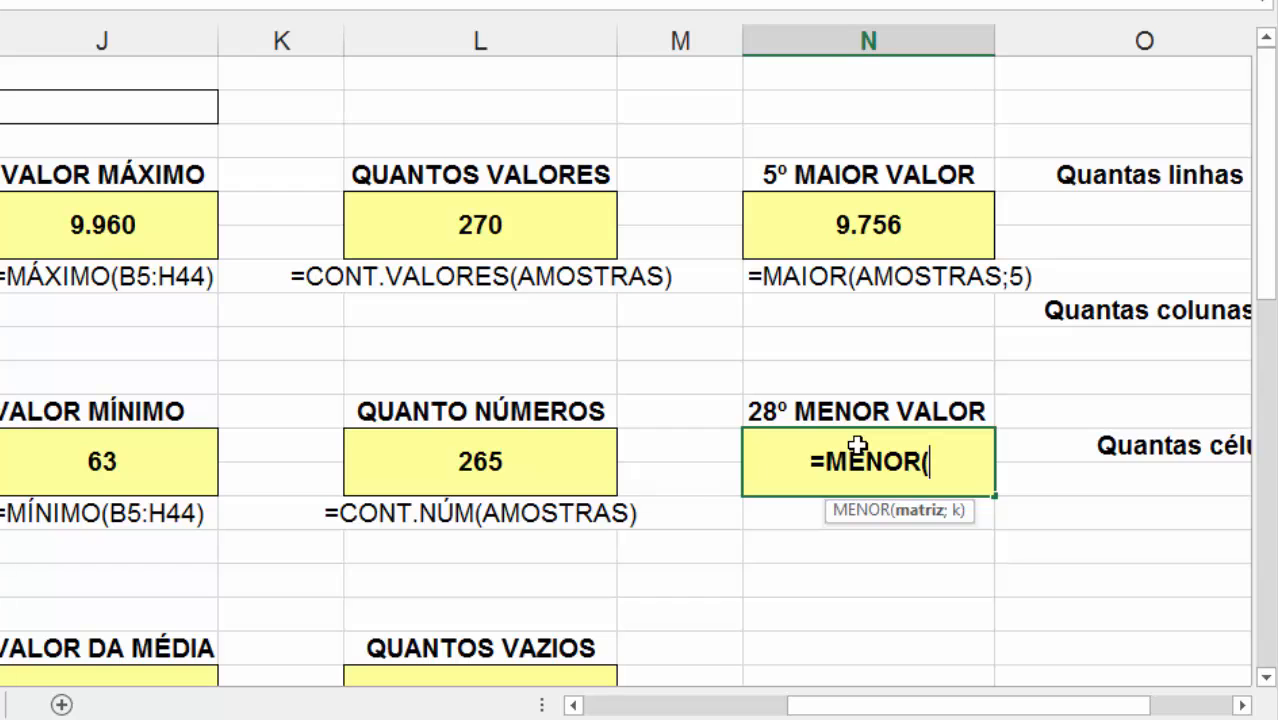
text(AMO)
key(BackSpace)
key(BackSpace)
text(AMOSTRAS)
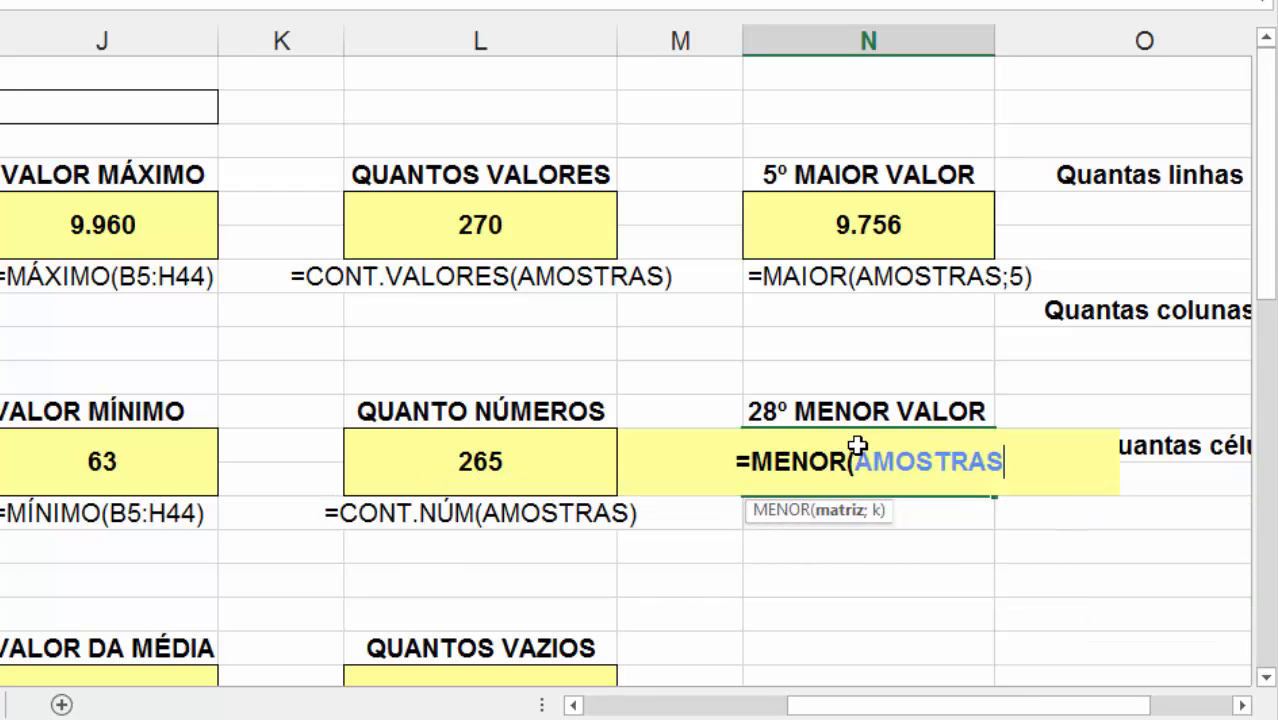
text(;)
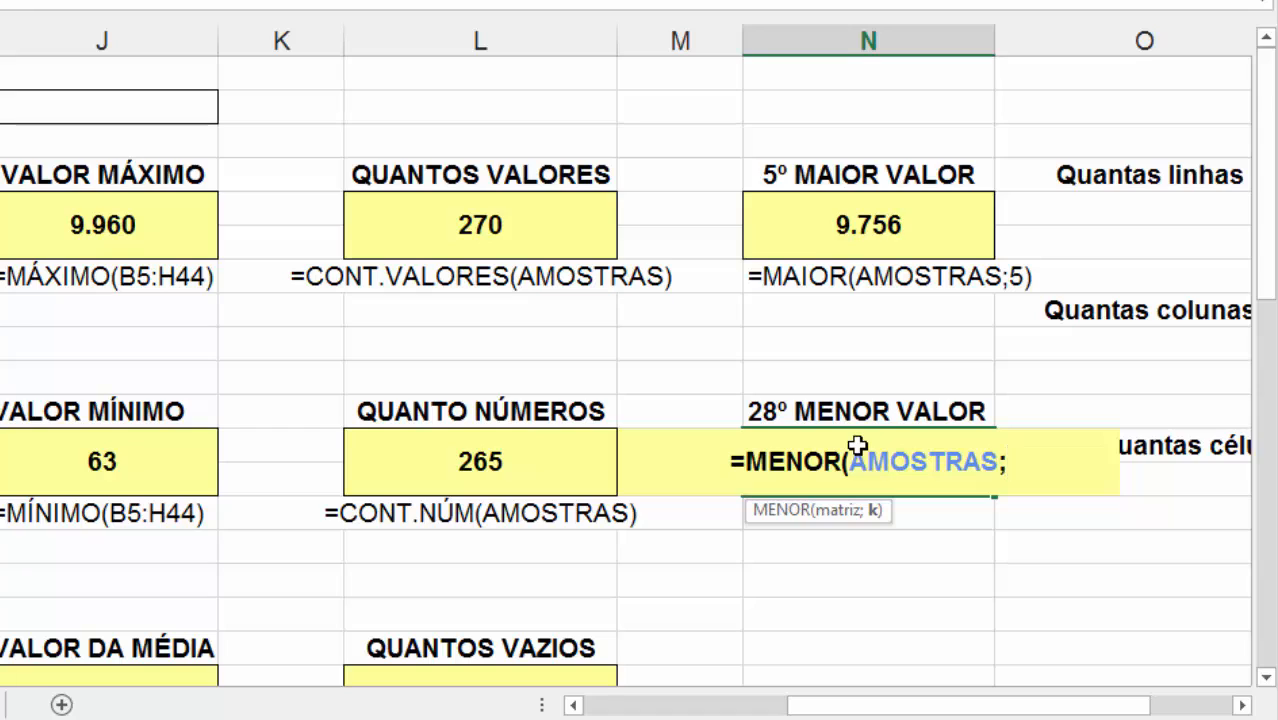
text(28)
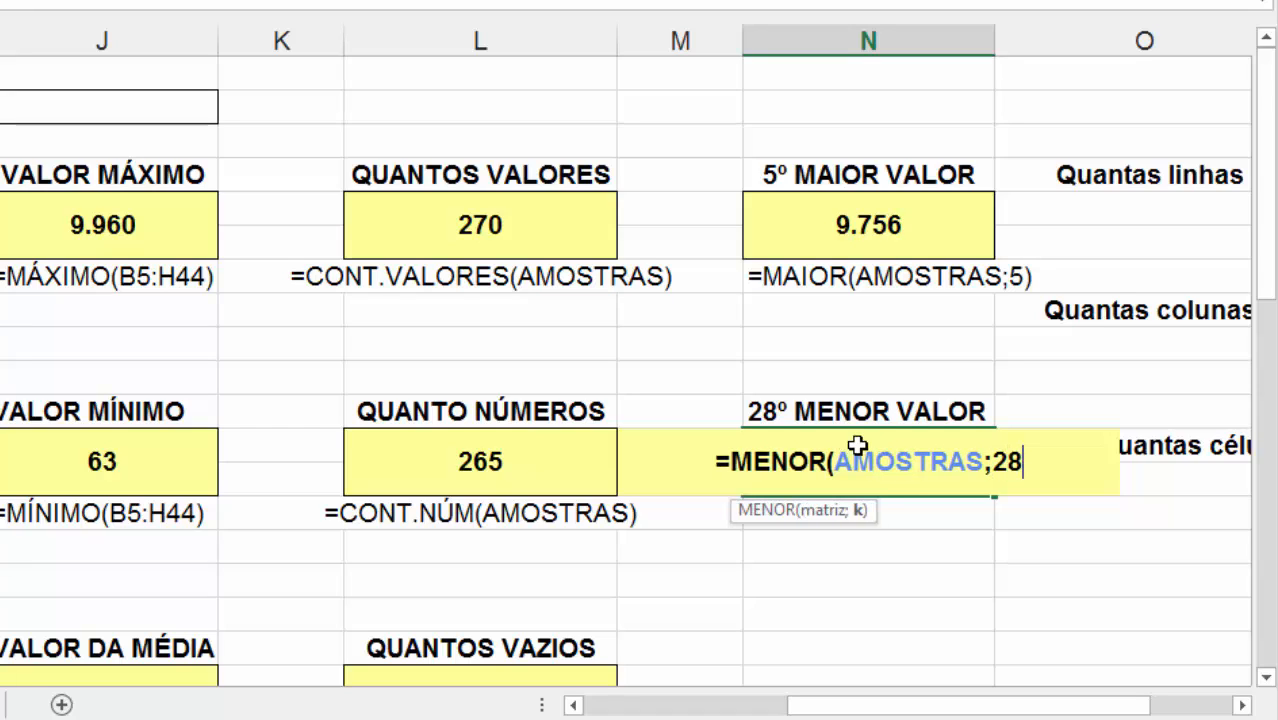
text())
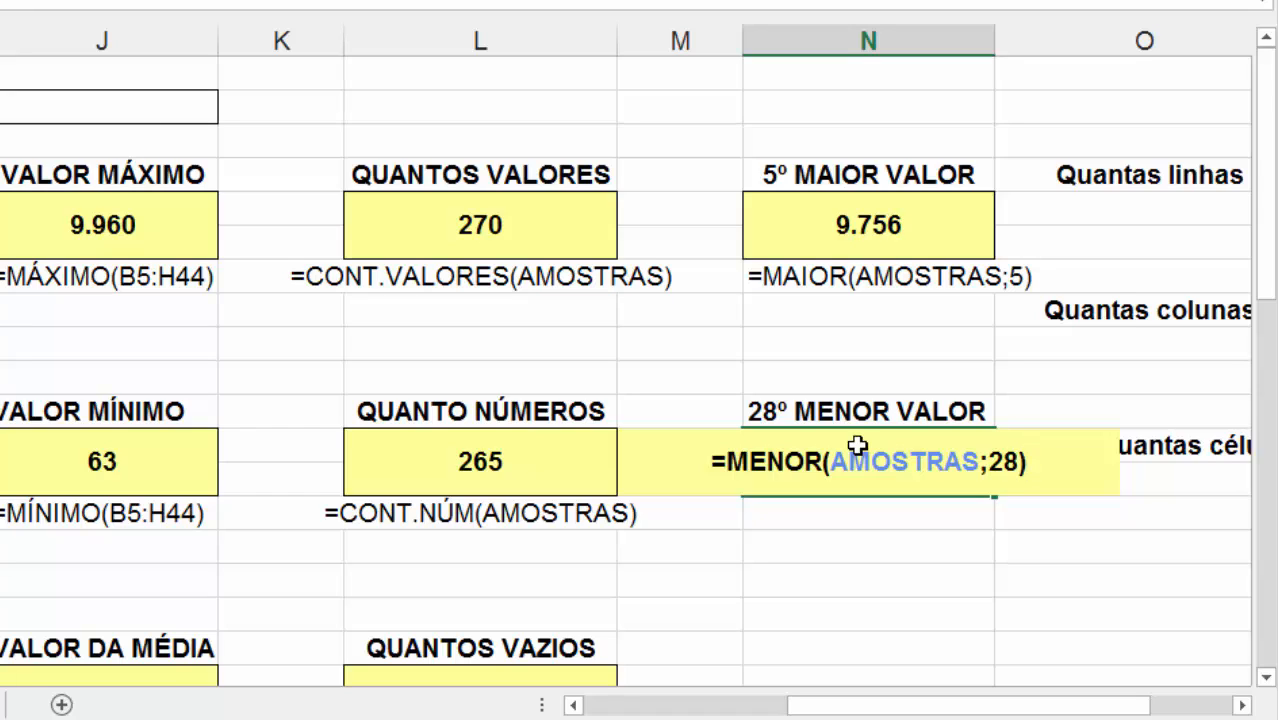
key(Return)
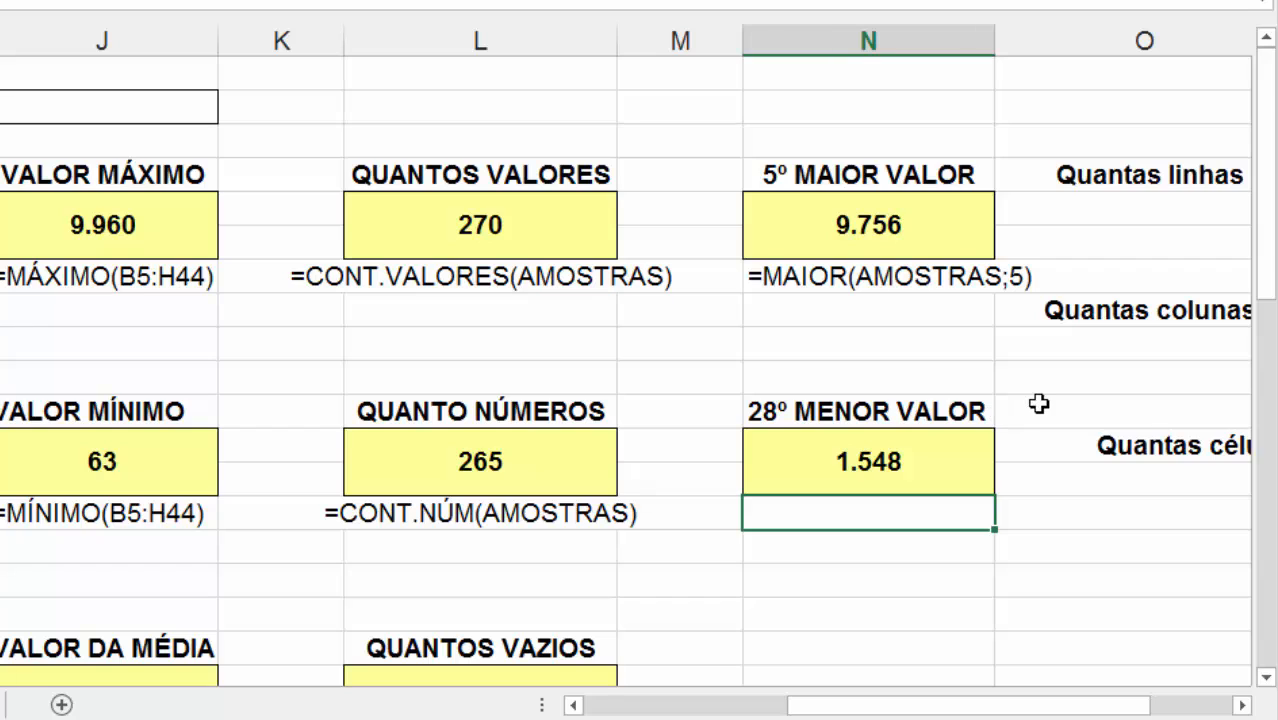
Enter =FÓRMULATEXTO(N12) in N14 to display the 28º MENOR VALOR formula as text below its result
text(=FÓRMULATEXTO()
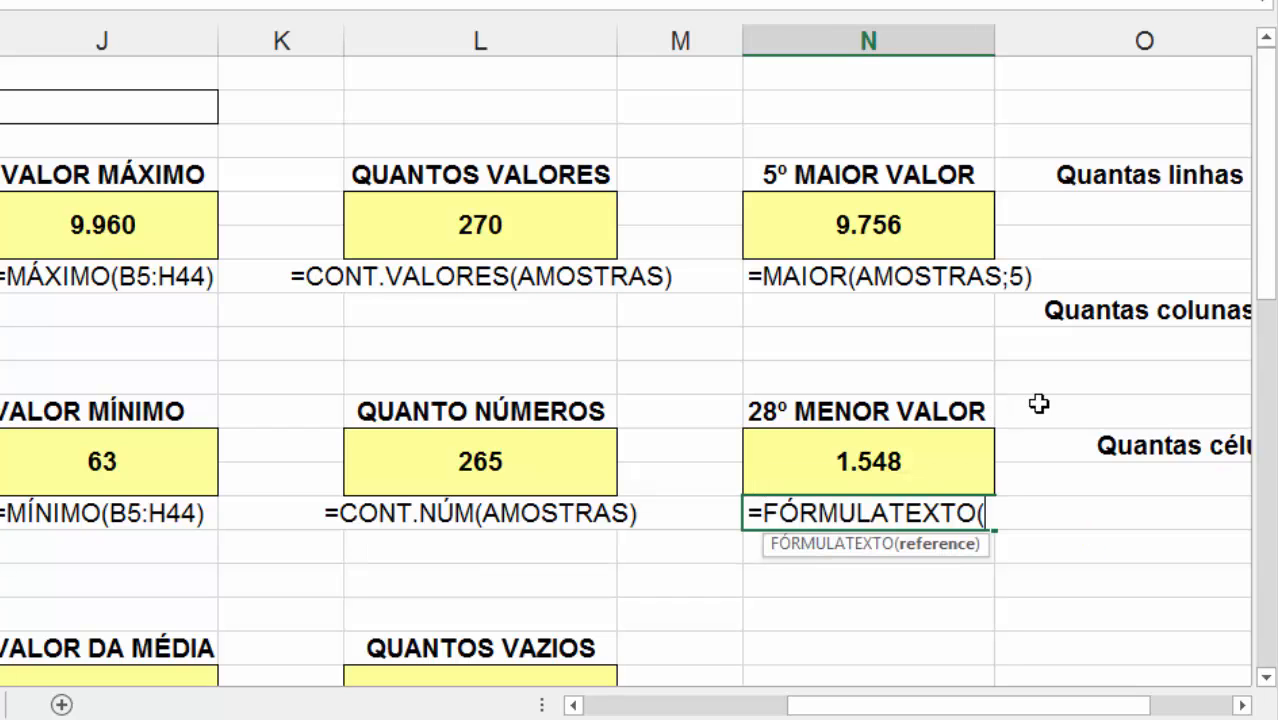
key(Up)
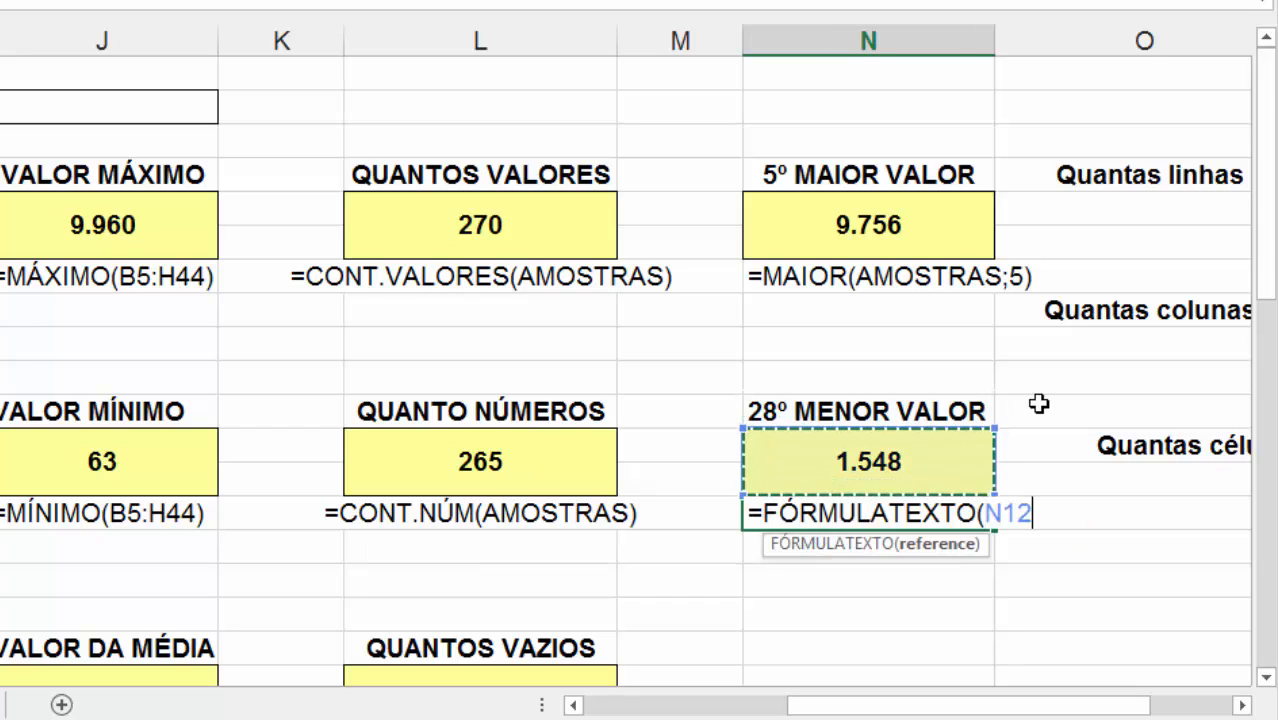
key(Return)
Move over to column P and view the questions about the sample matrix's rows, columns and total cells
key(Right)
key(Right)
key(Right)
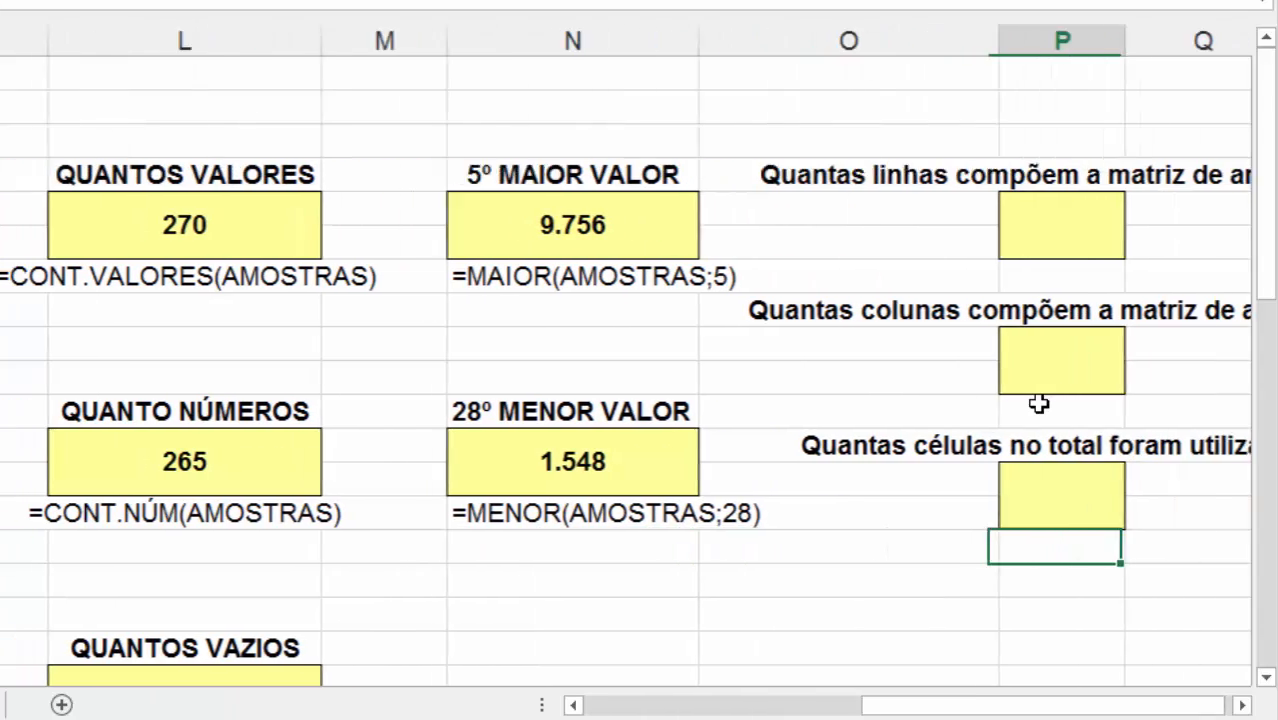
key(Left)
key(Left)
key(Right)
key(Right)
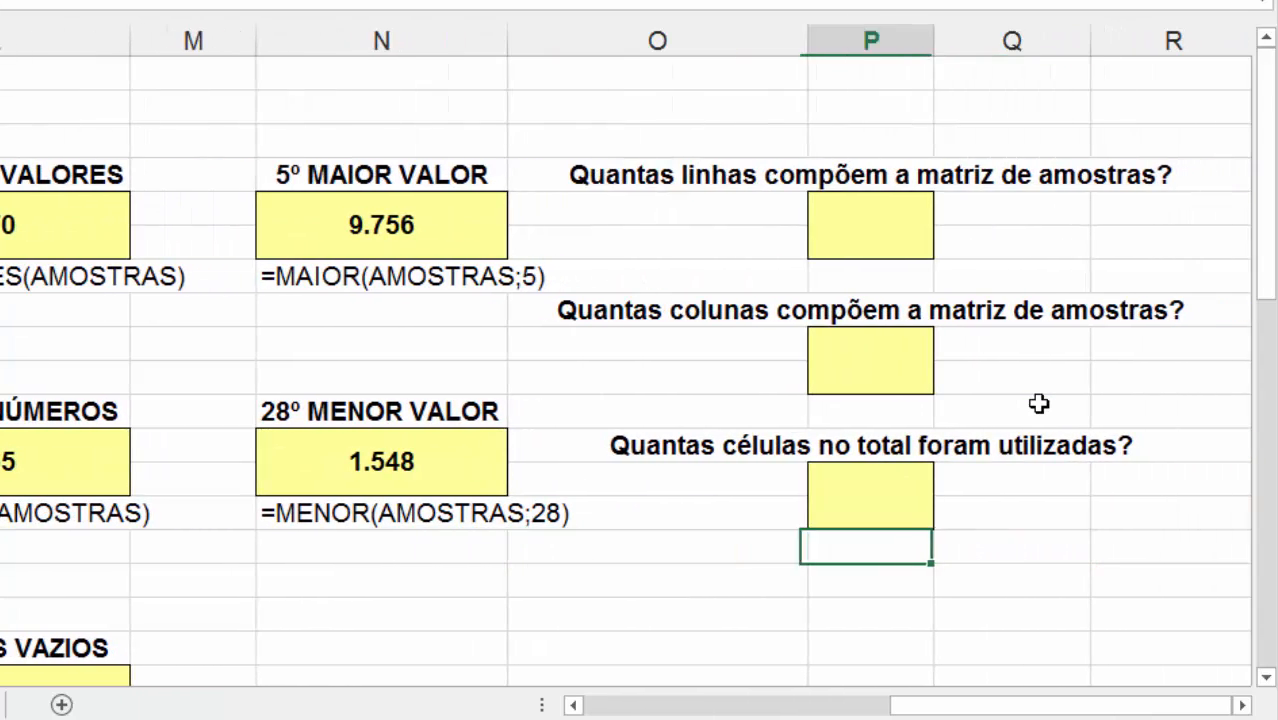
Go through the answer cells for the matrix's row, column and total-cell questions, ending on the row-count cell P5
key(Up)
key(Up)
key(Up)
key(Up)
key(Up)
key(Up)
key(Left)
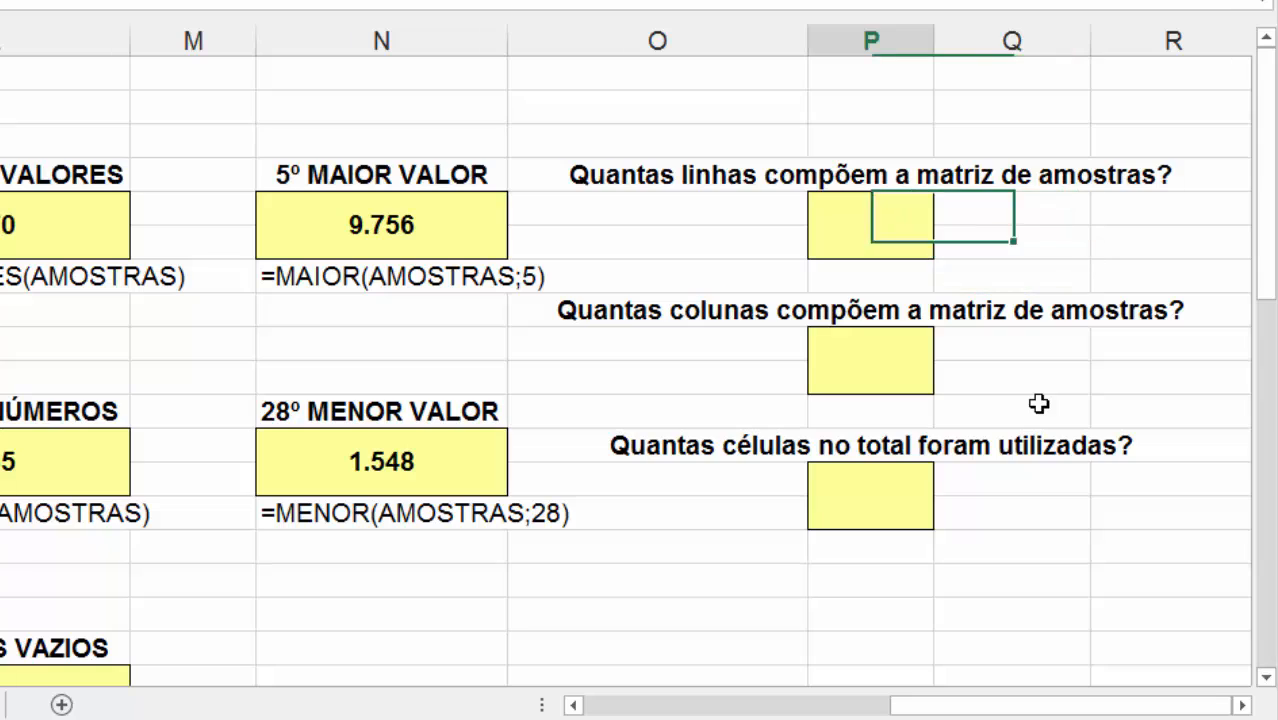
key(Down)
key(Down)
key(Down)
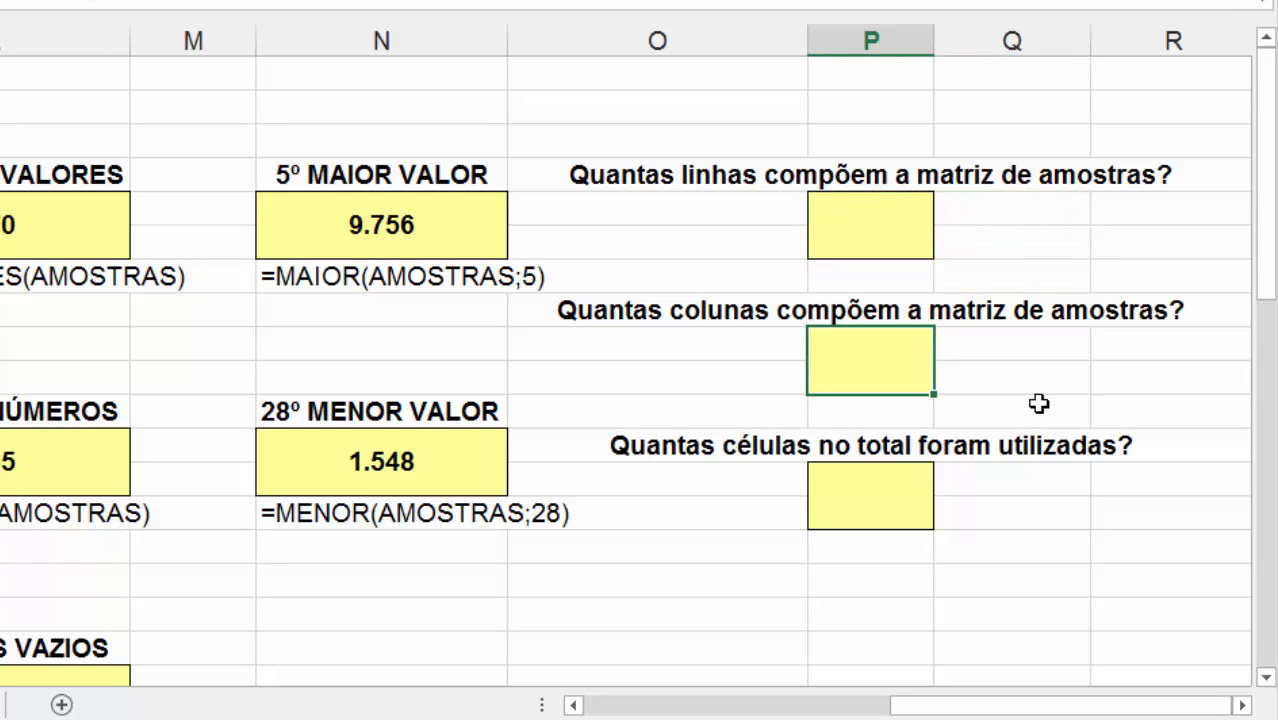
key(Down)
key(Down)
key(Down)
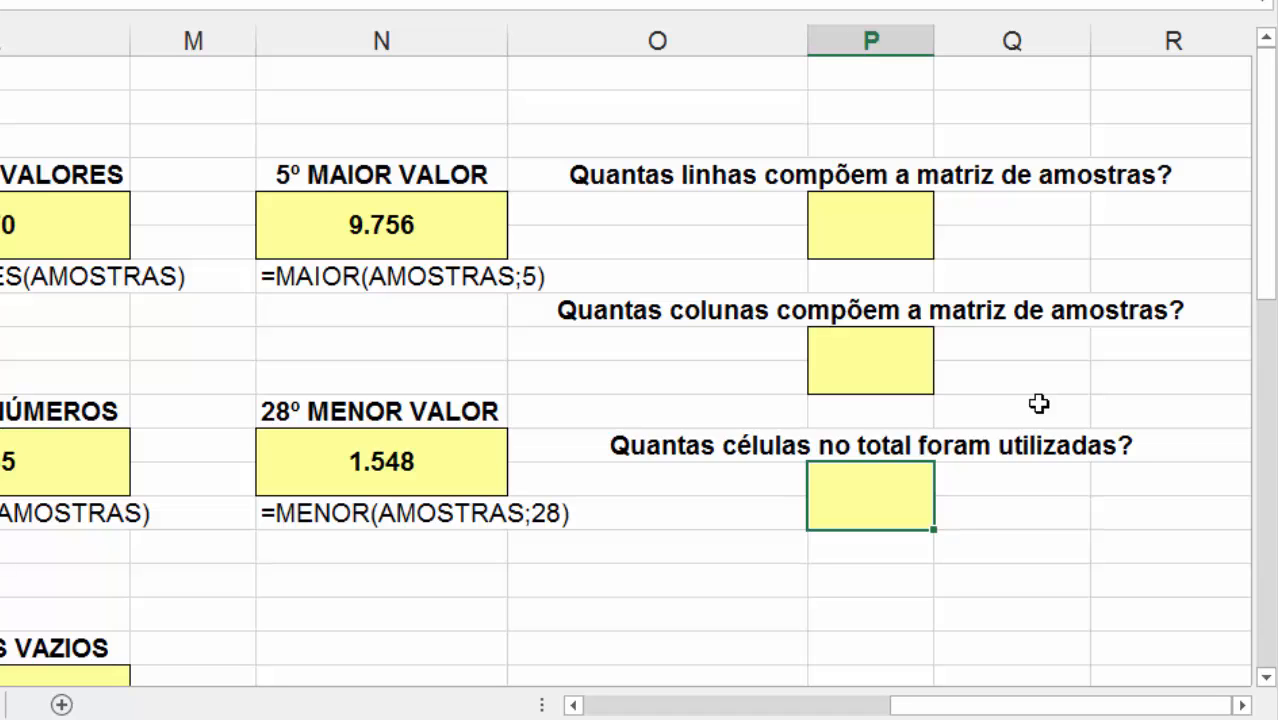
key(Left)
key(Left)
key(Right)
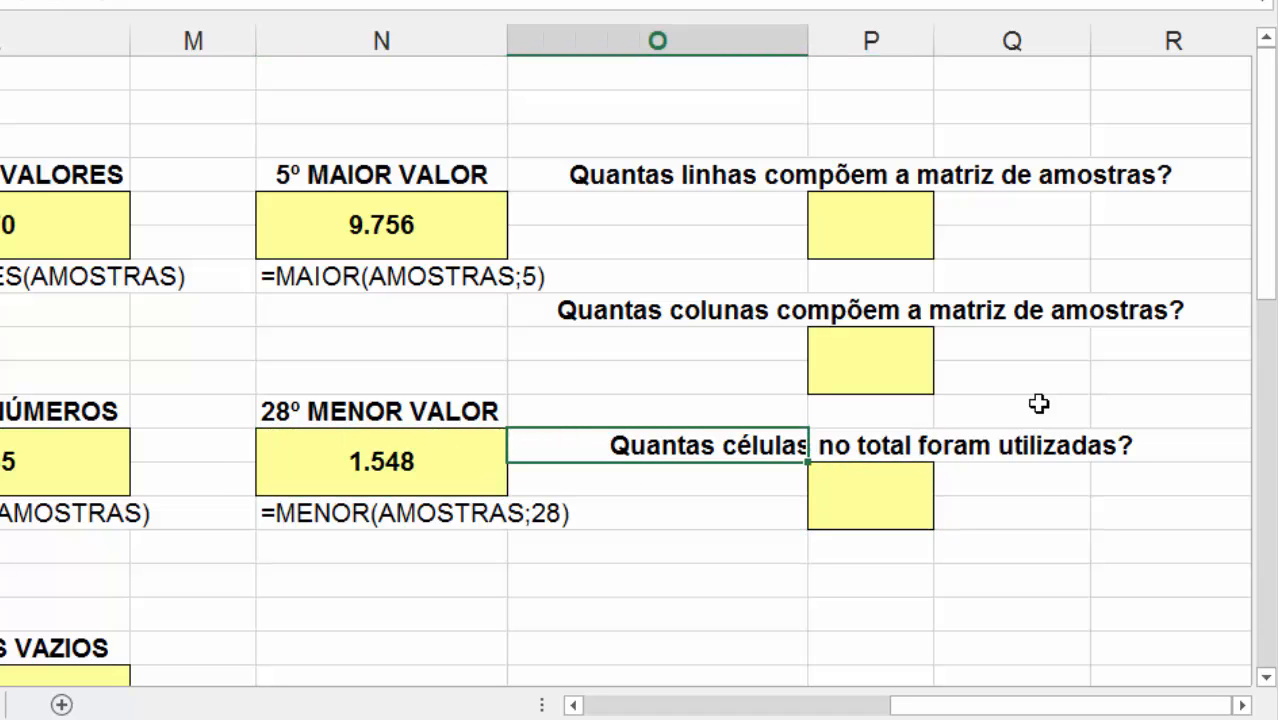
key(Up)
key(Up)
key(Up)
key(Up)
key(Up)
key(Right)
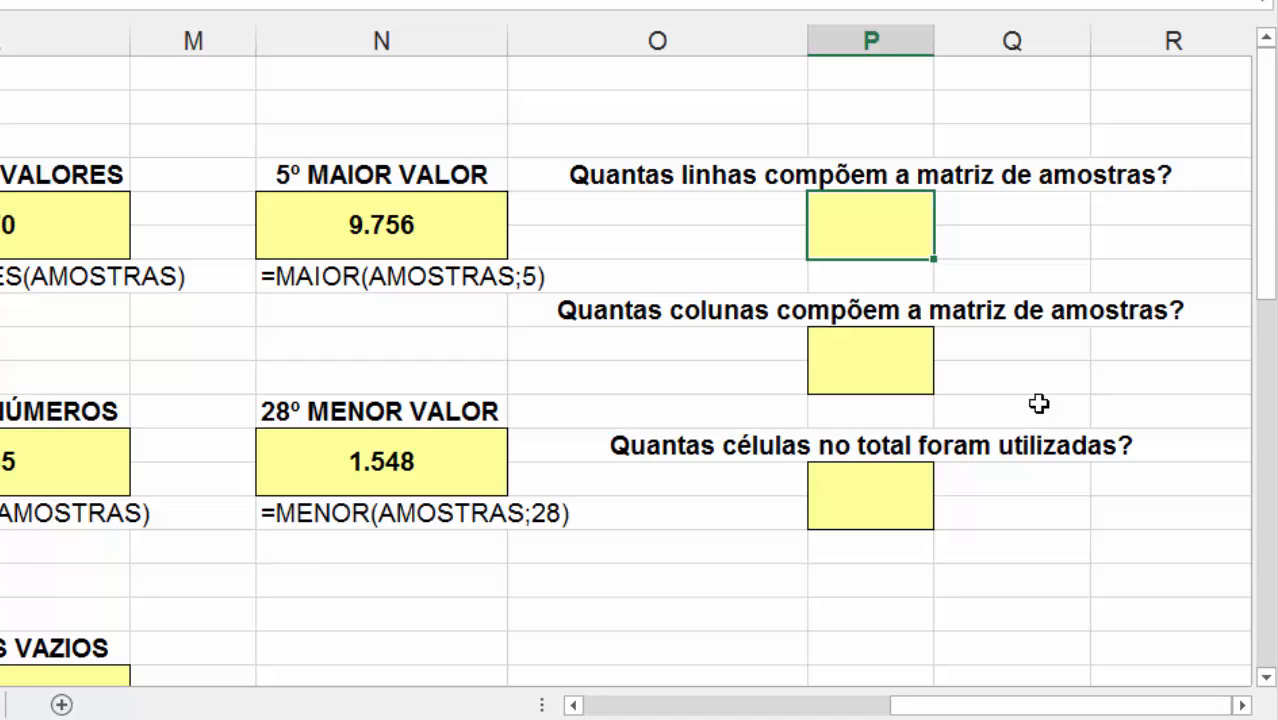
Try =LIN(N4) in the row-count cell P5 to compare it with the header cell's row, and clear the formula
text(=LIN)
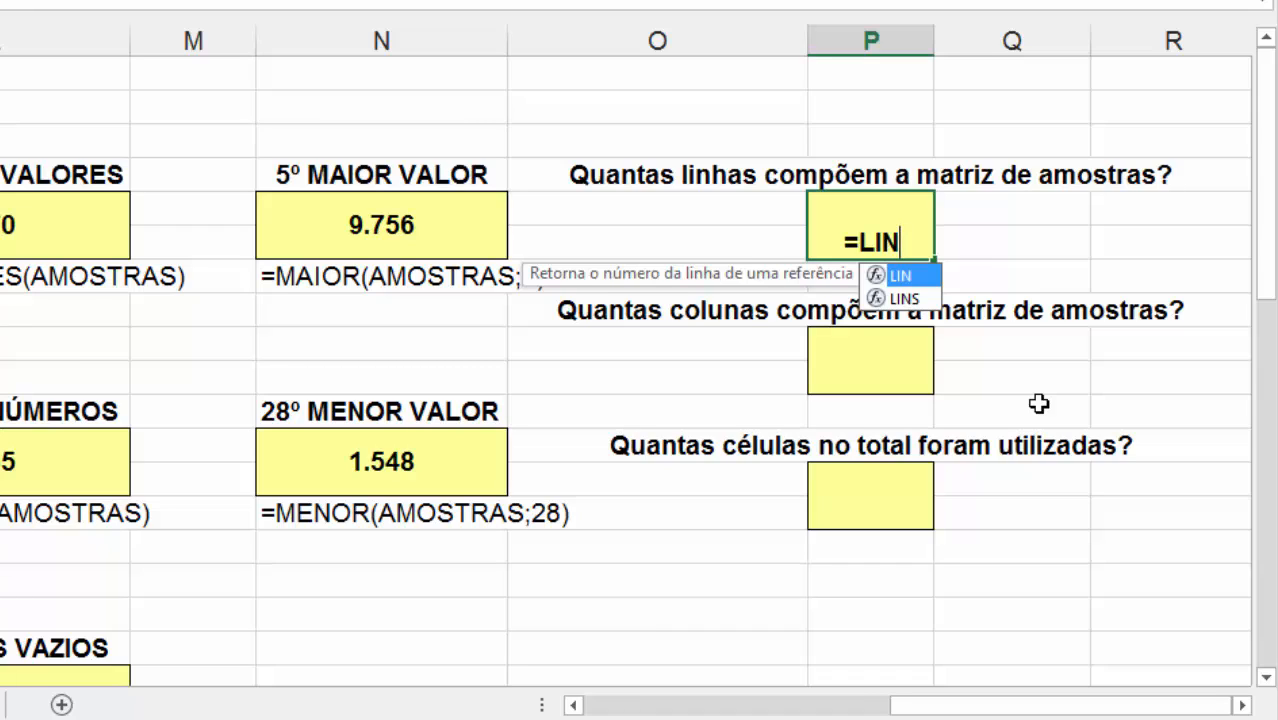
text(()
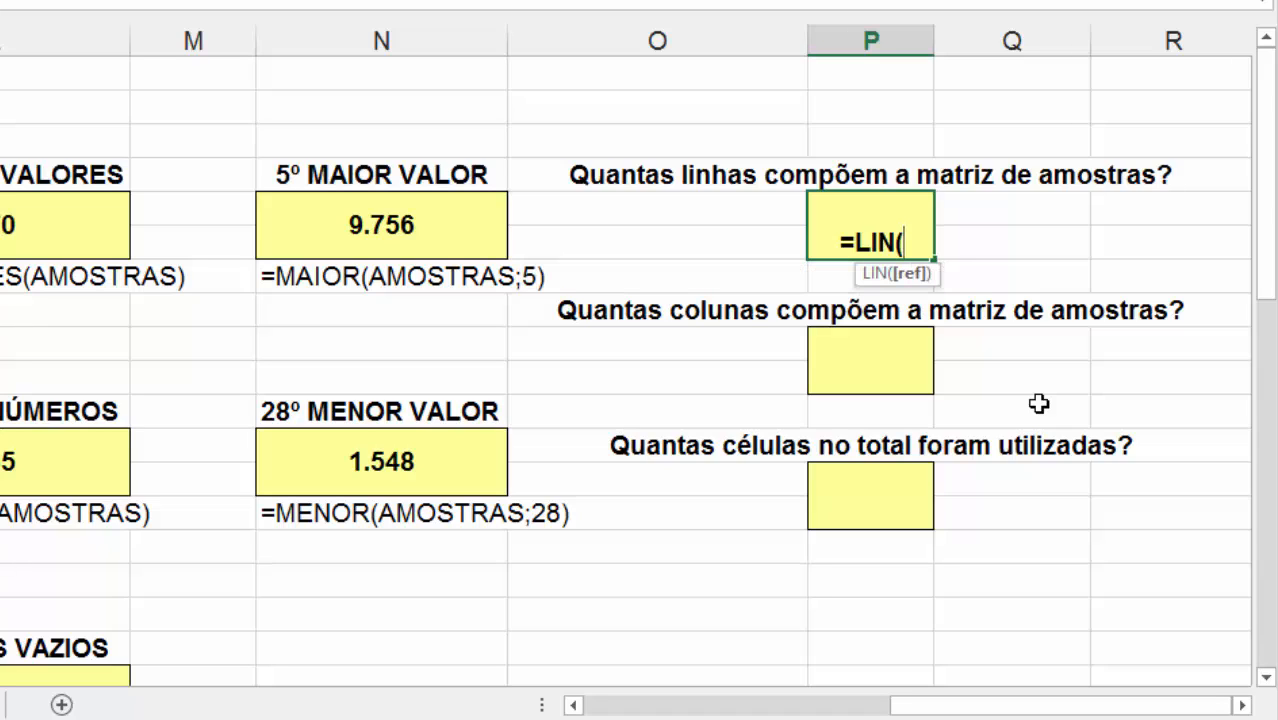
click(320, 176)
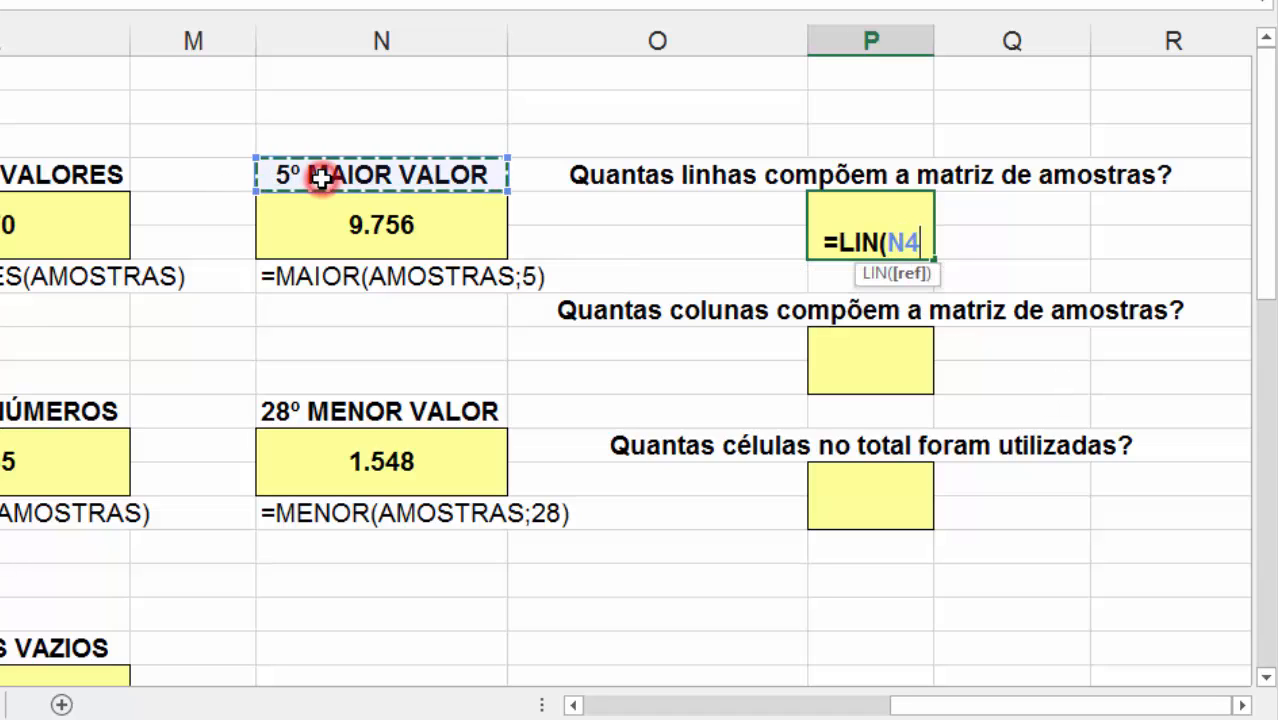
key(Return)
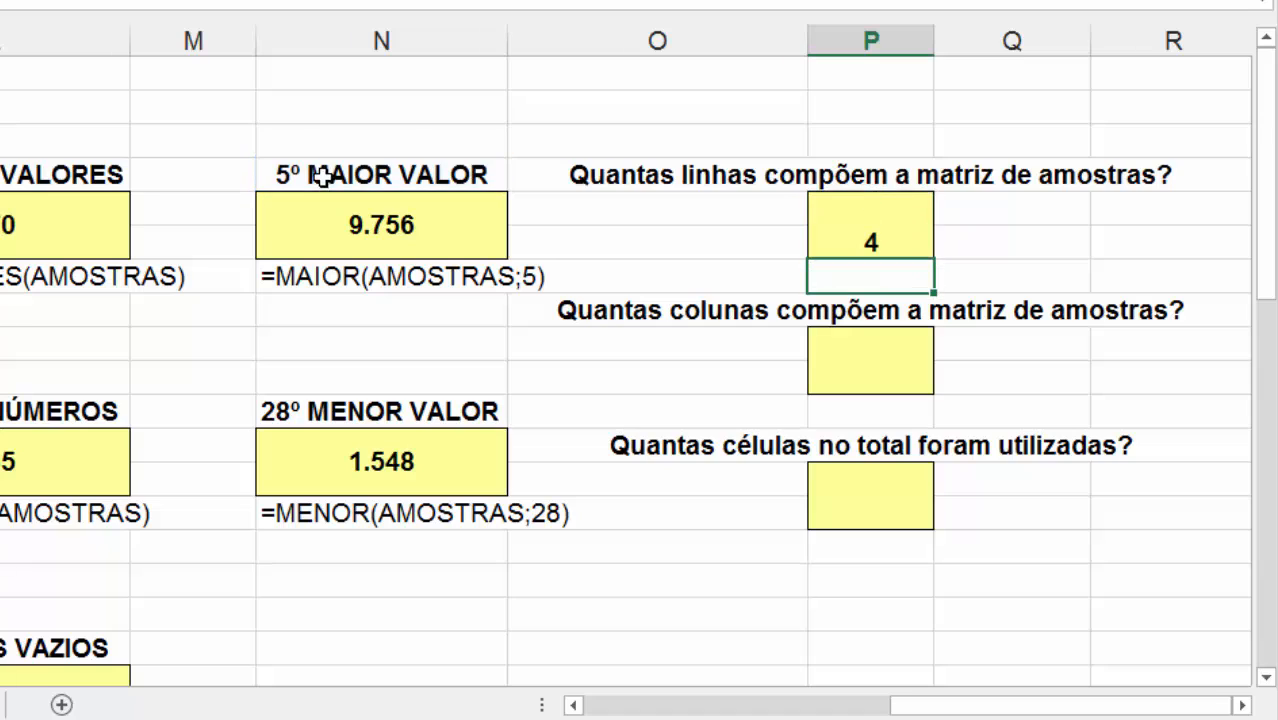
click(920, 225)
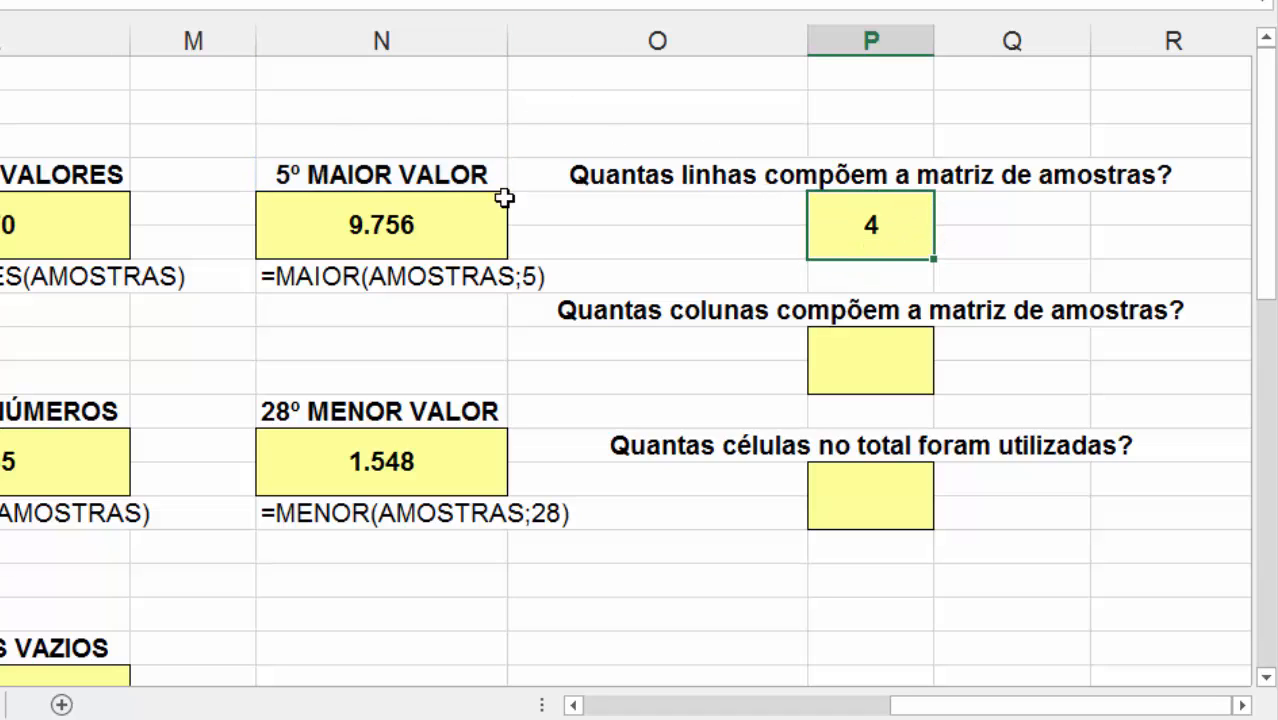
click(392, 176)
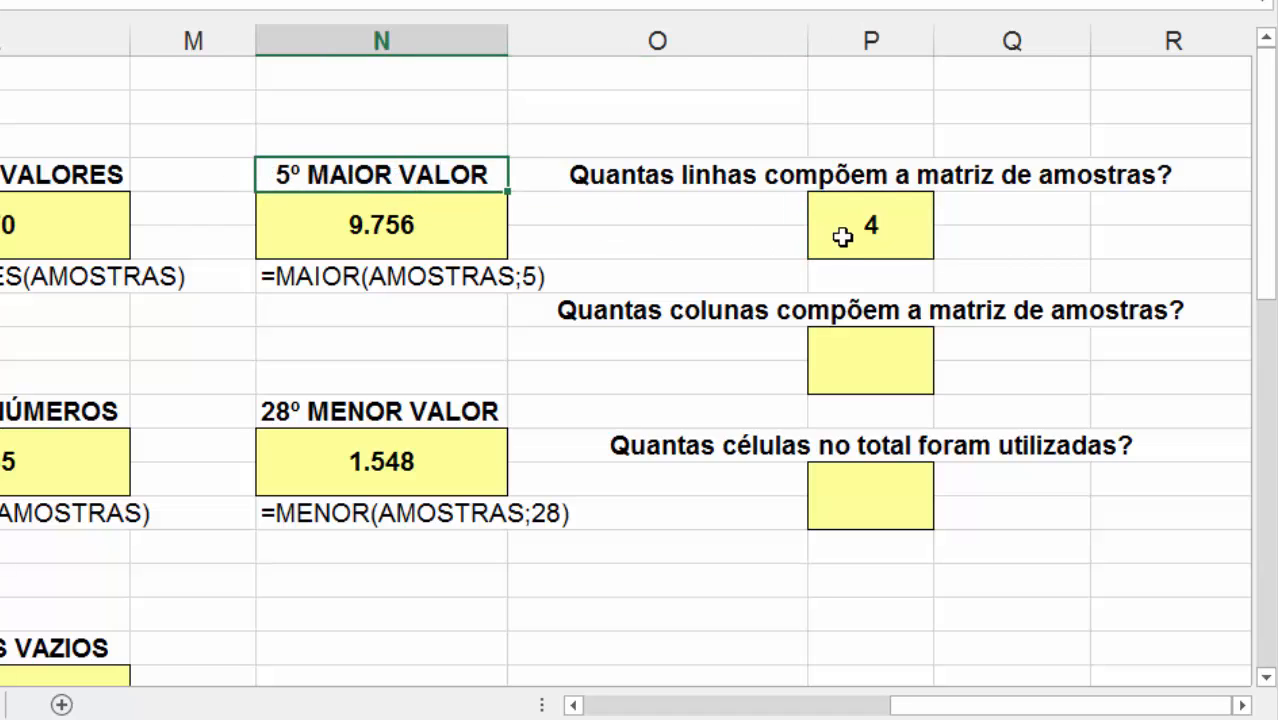
click(843, 236)
key(Delete)
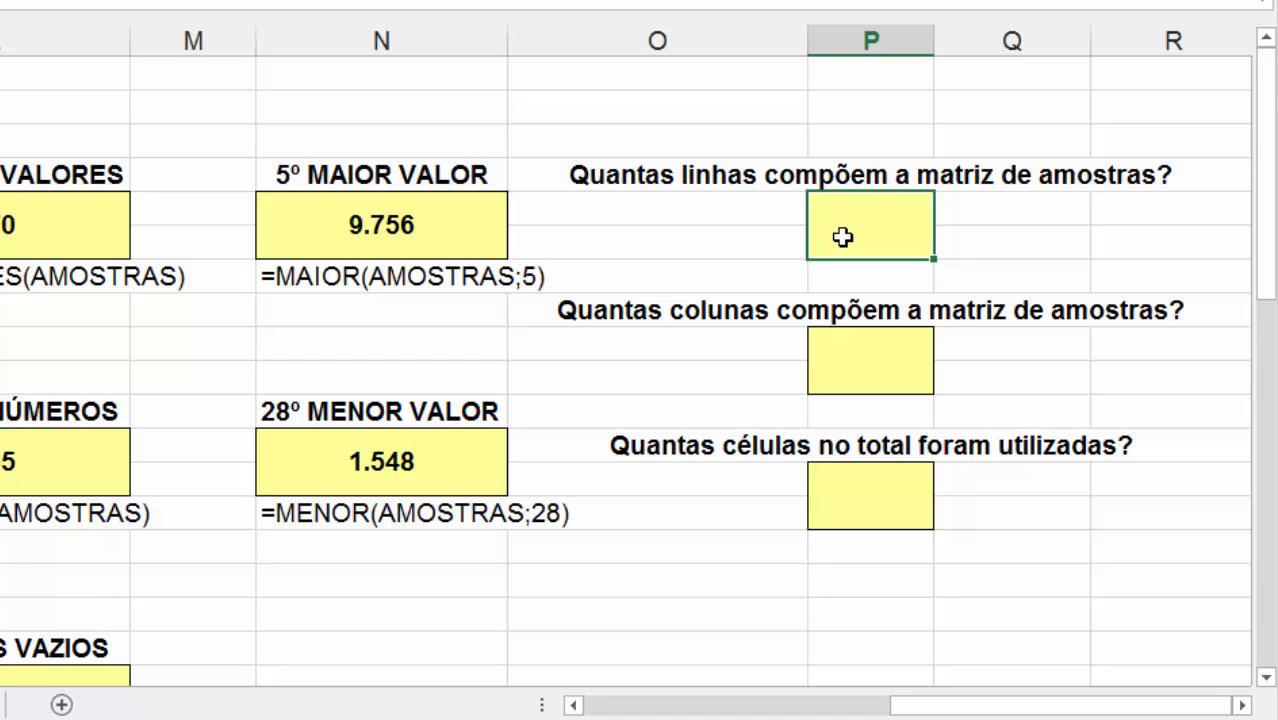
Enter =LINS(AMOSTRAS) in the row-count cell P5 to return the number of rows in the sample matrix
text(=LINS)
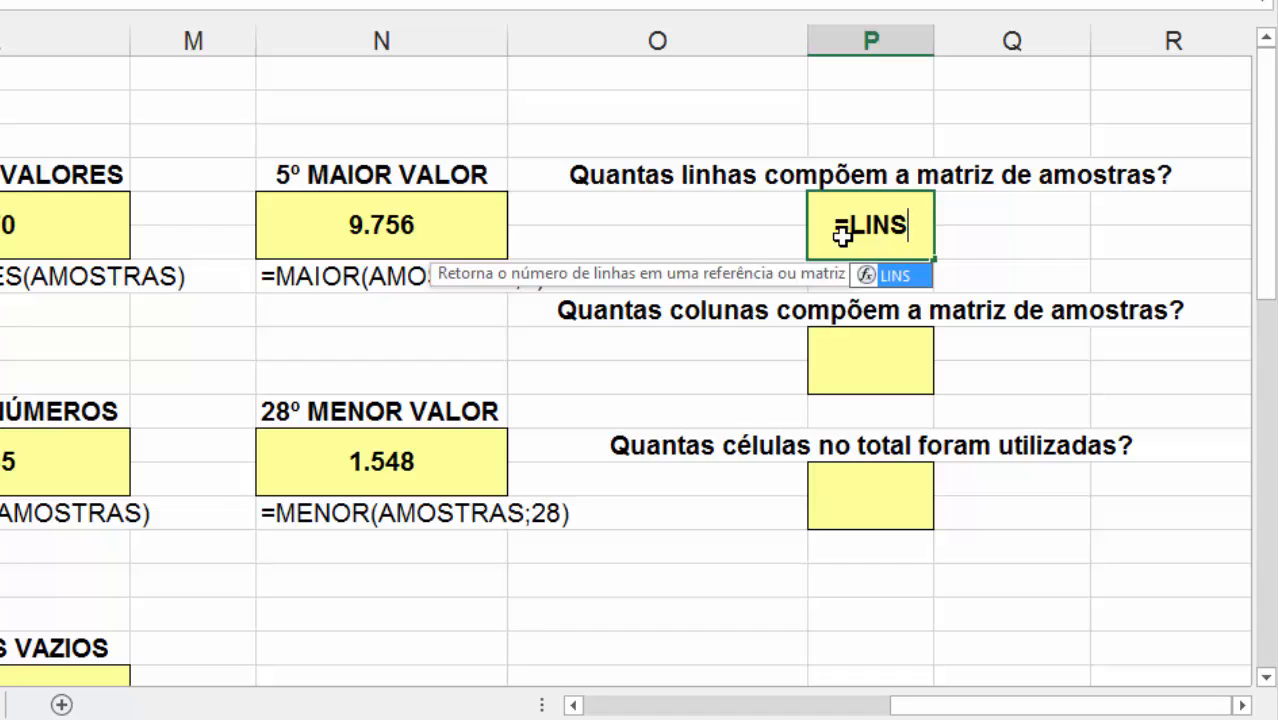
text(()
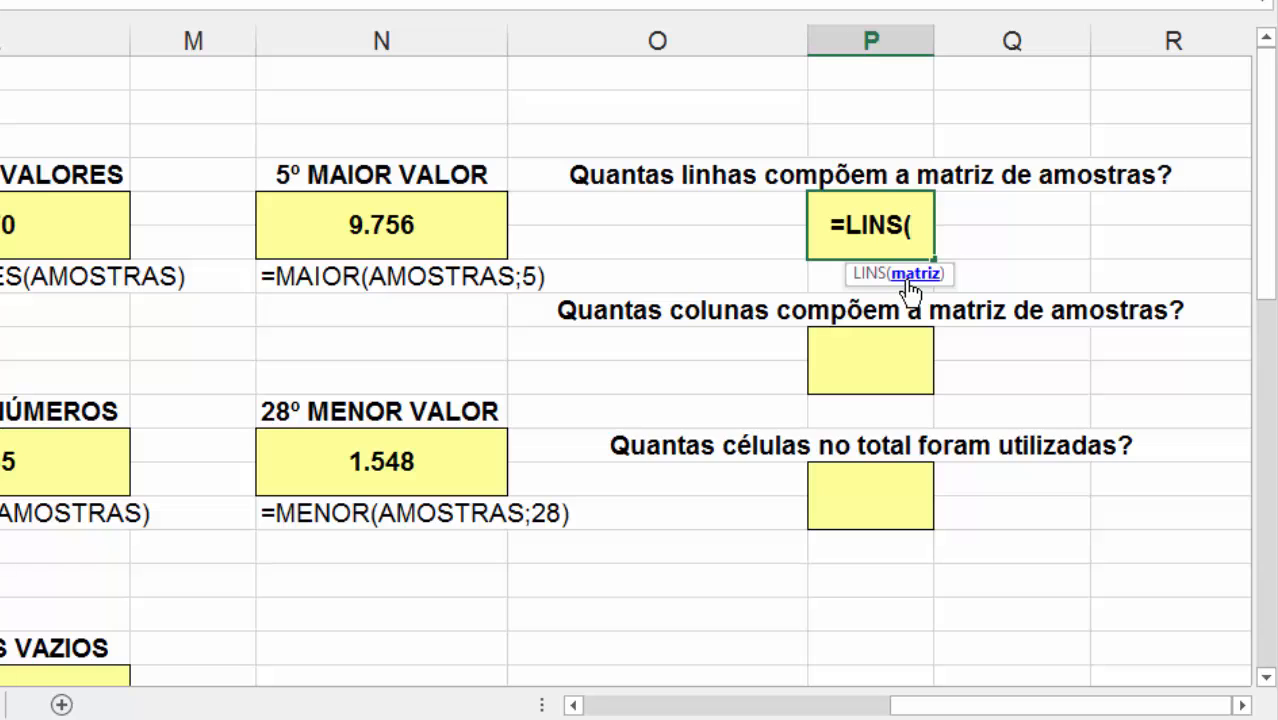
text(AMOSTRAS)
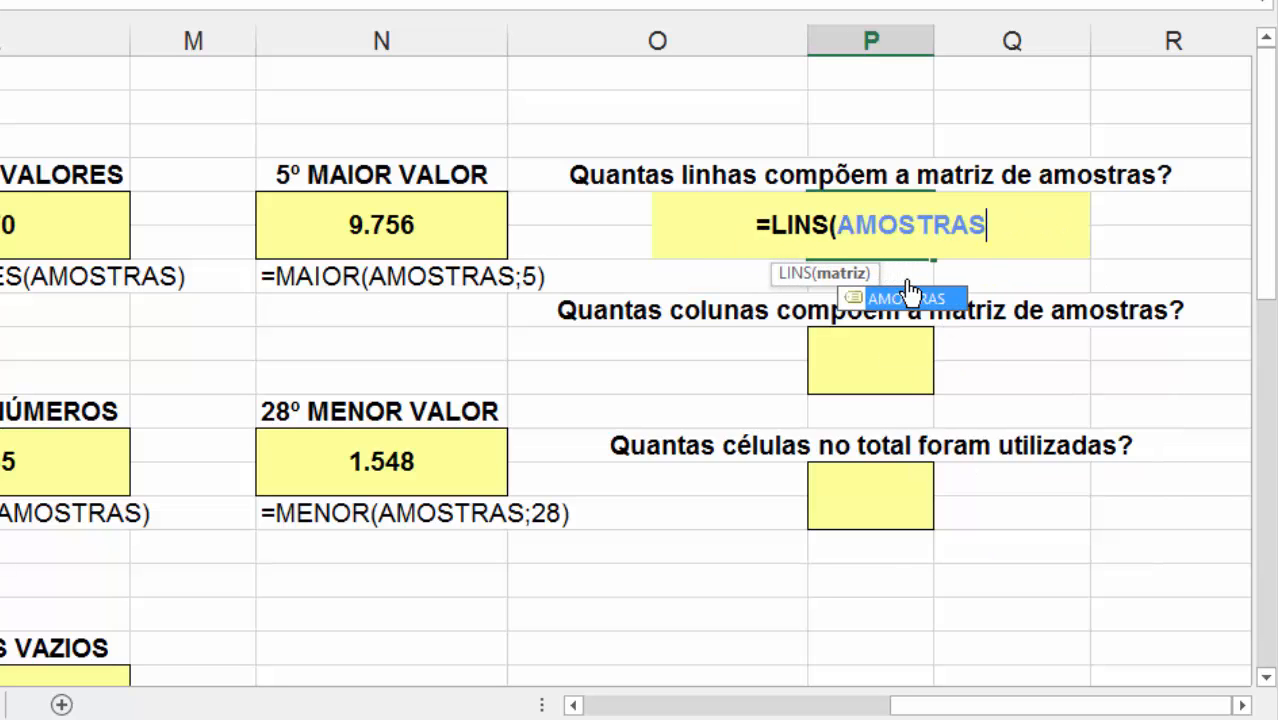
text())
key(Return)
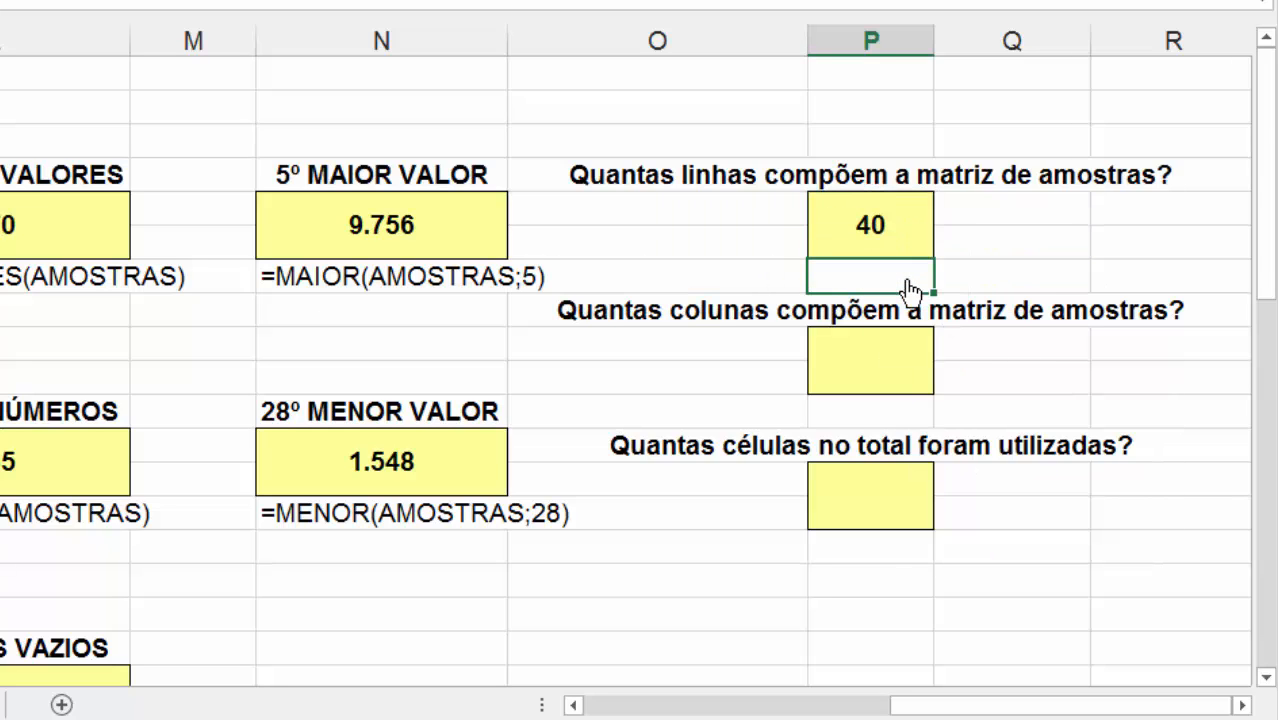
Enter =FÓRMULATEXTO(P5) in P7 to show the row-count formula as text, and centre it horizontally
text(=FÓR)
key(Tab)
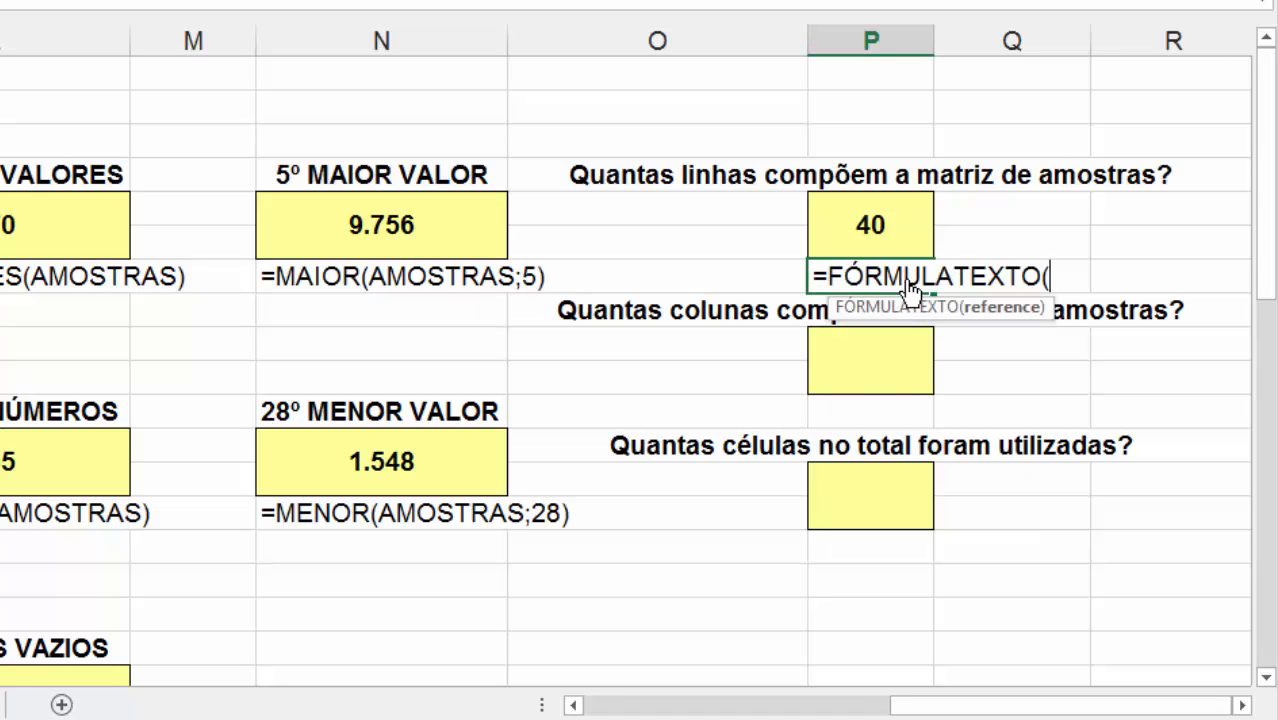
key(Up)
text())
key(Return)
click(912, 278)
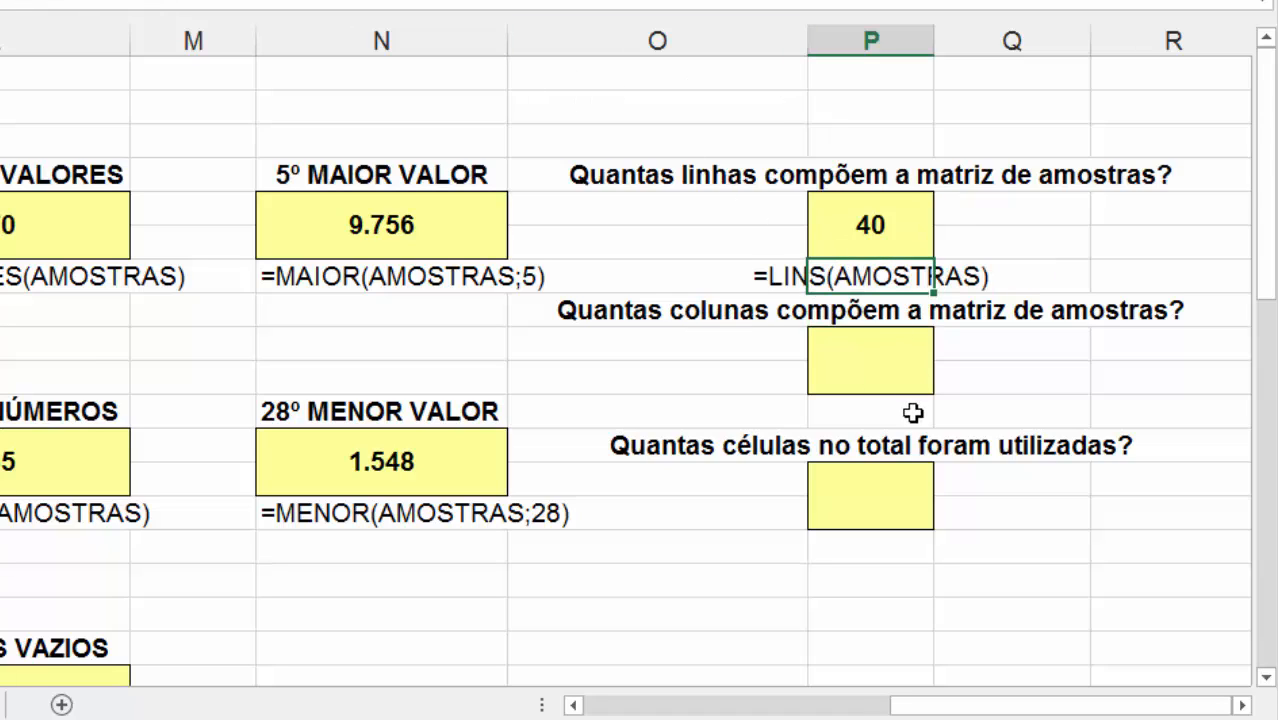
Enter =COLS(AMOSTRAS) in the column-count cell P9 to return the sample matrix's number of columns, and centre the result vertically
click(706, 316)
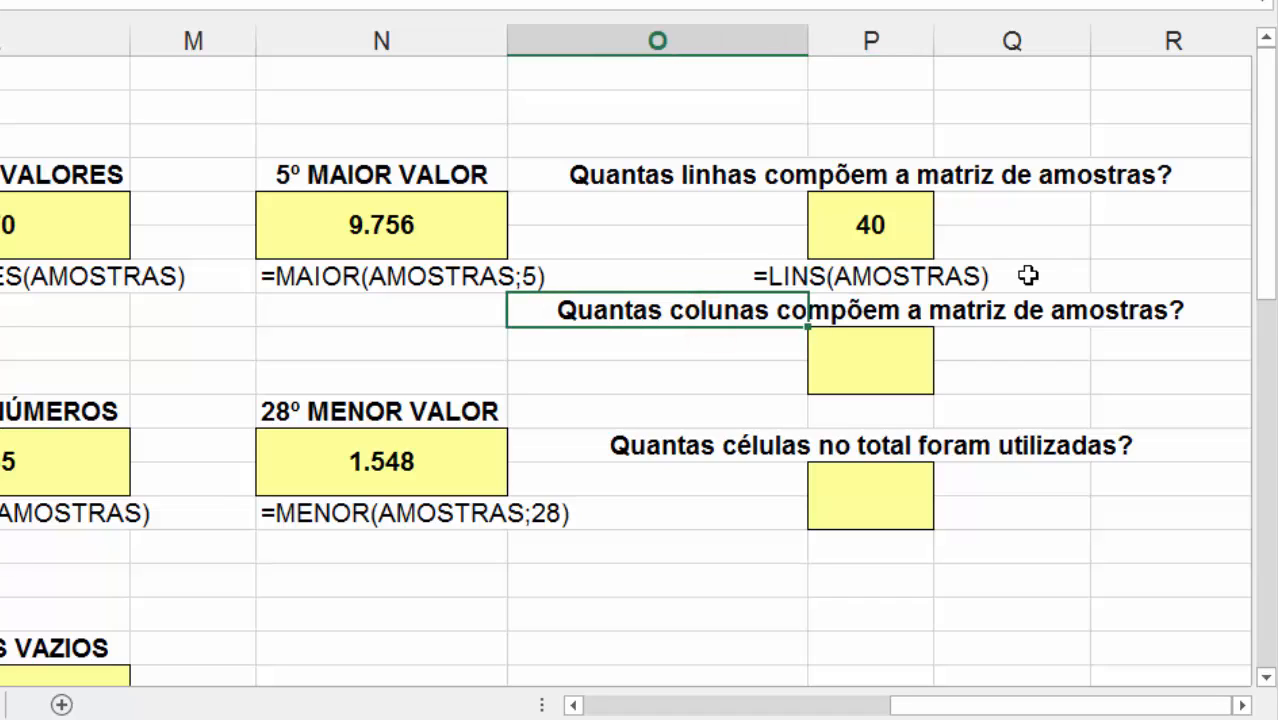
key(Right)
key(Down)
key(Down)
key(Up)
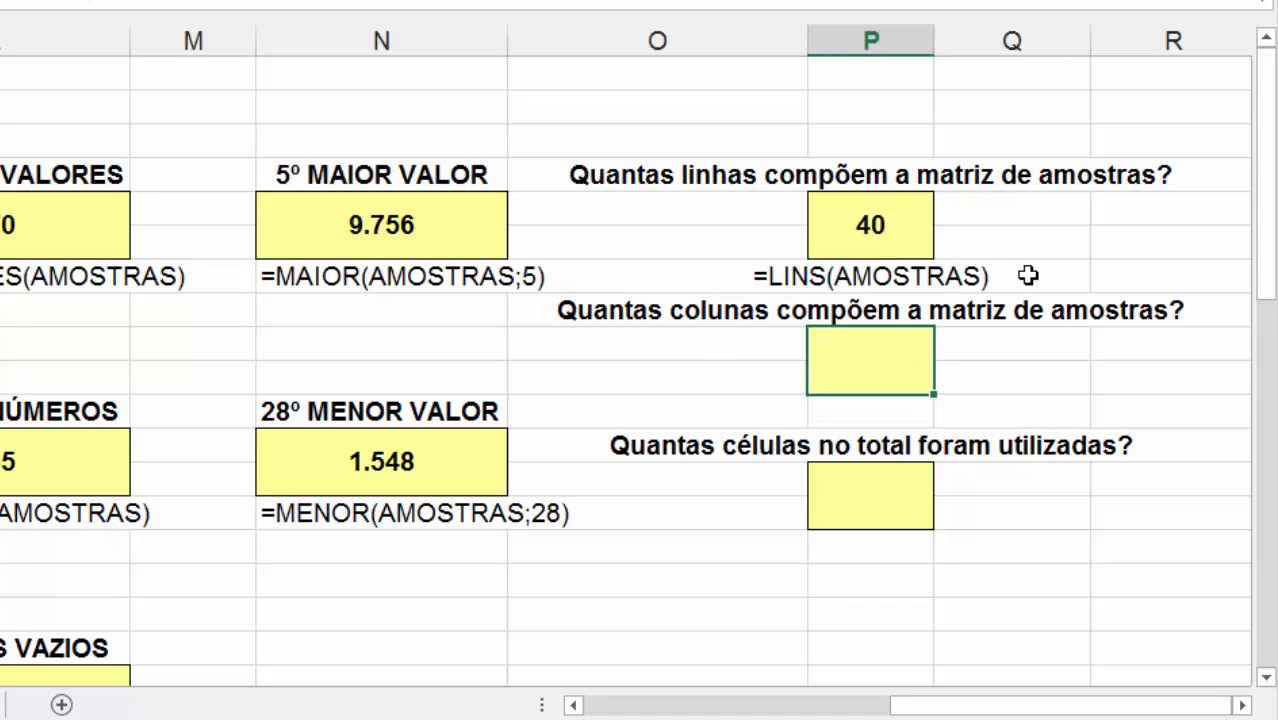
key(Up)
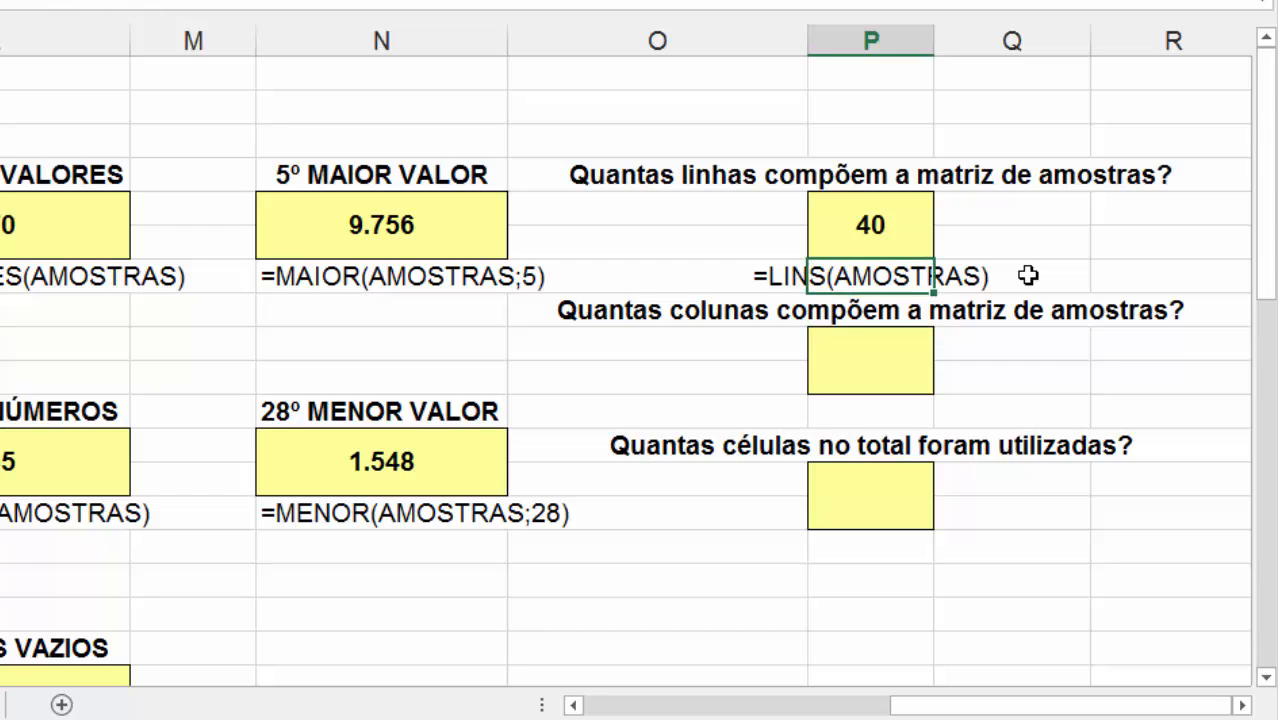
key(Down)
key(Down)
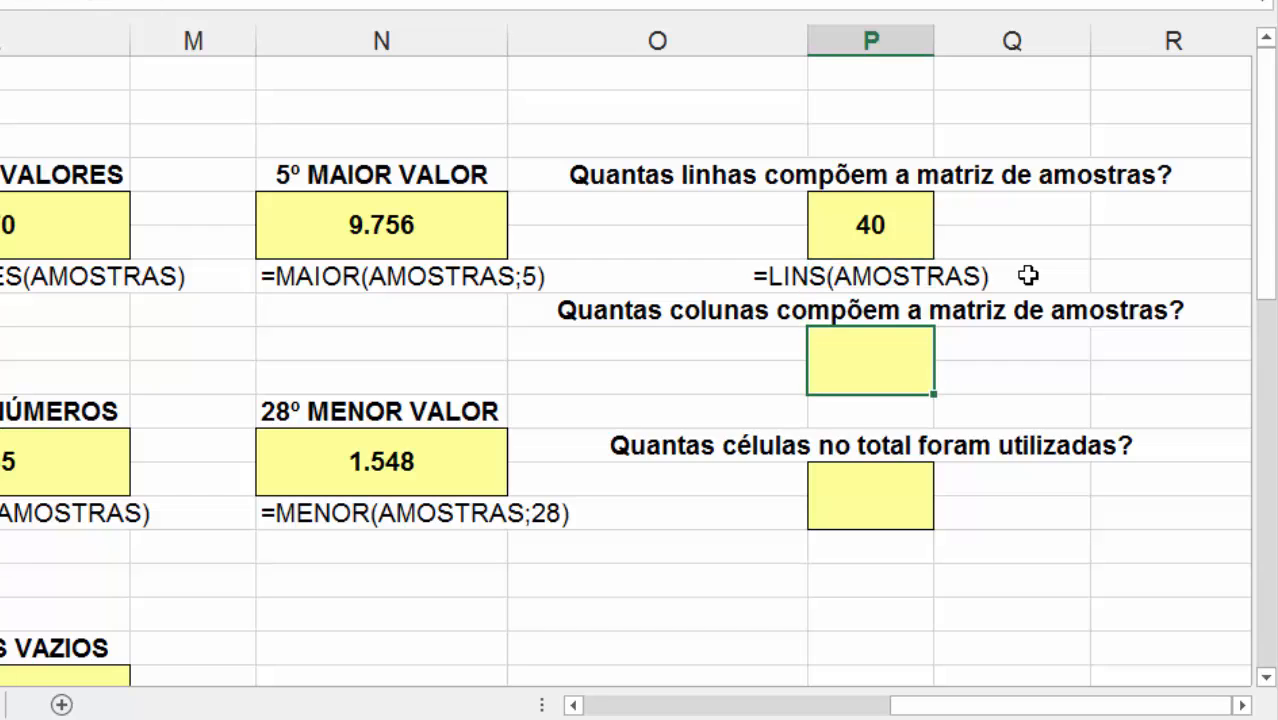
text(=COLOS)
key(BackSpace)
key(BackSpace)
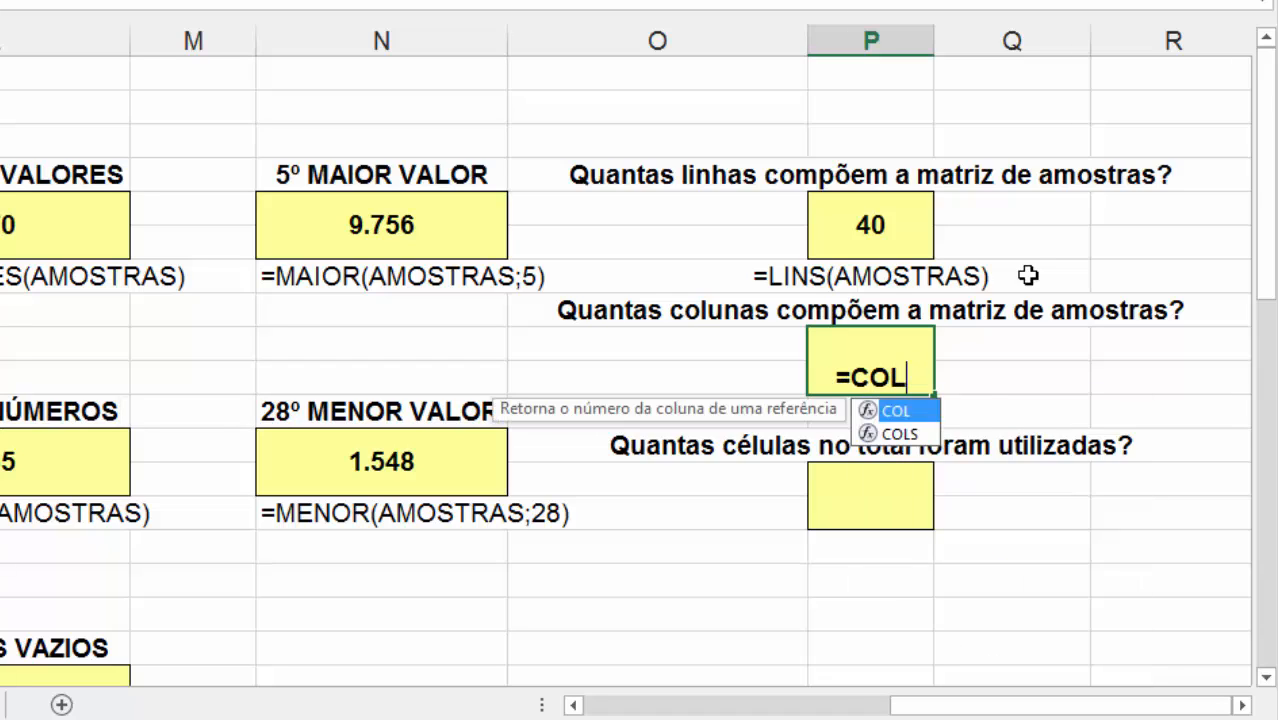
text(S)
key(BackSpace)
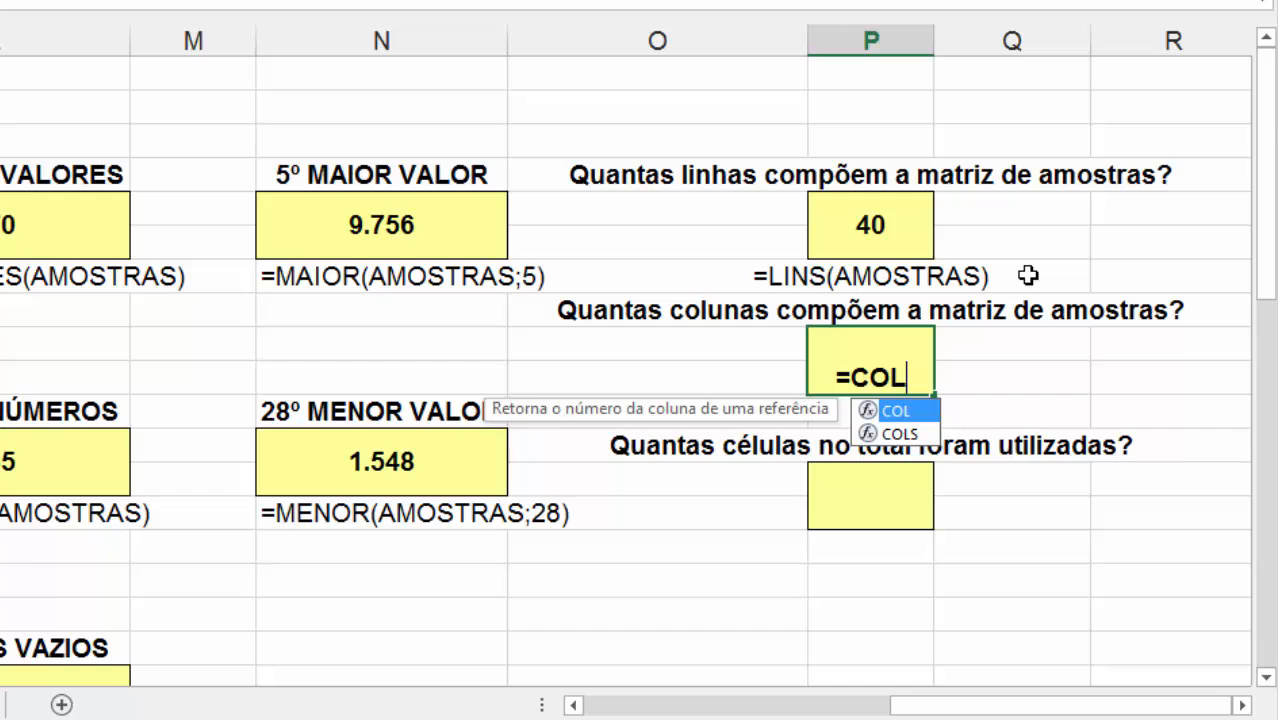
text(S)
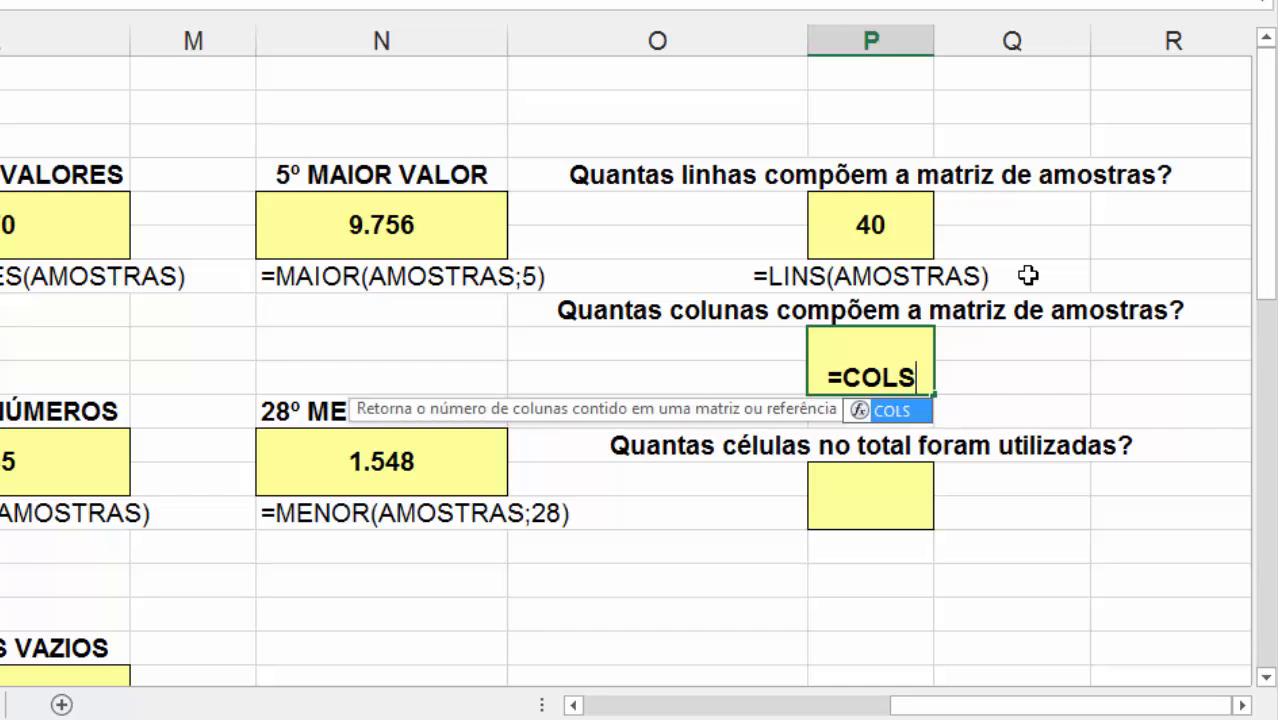
text(()
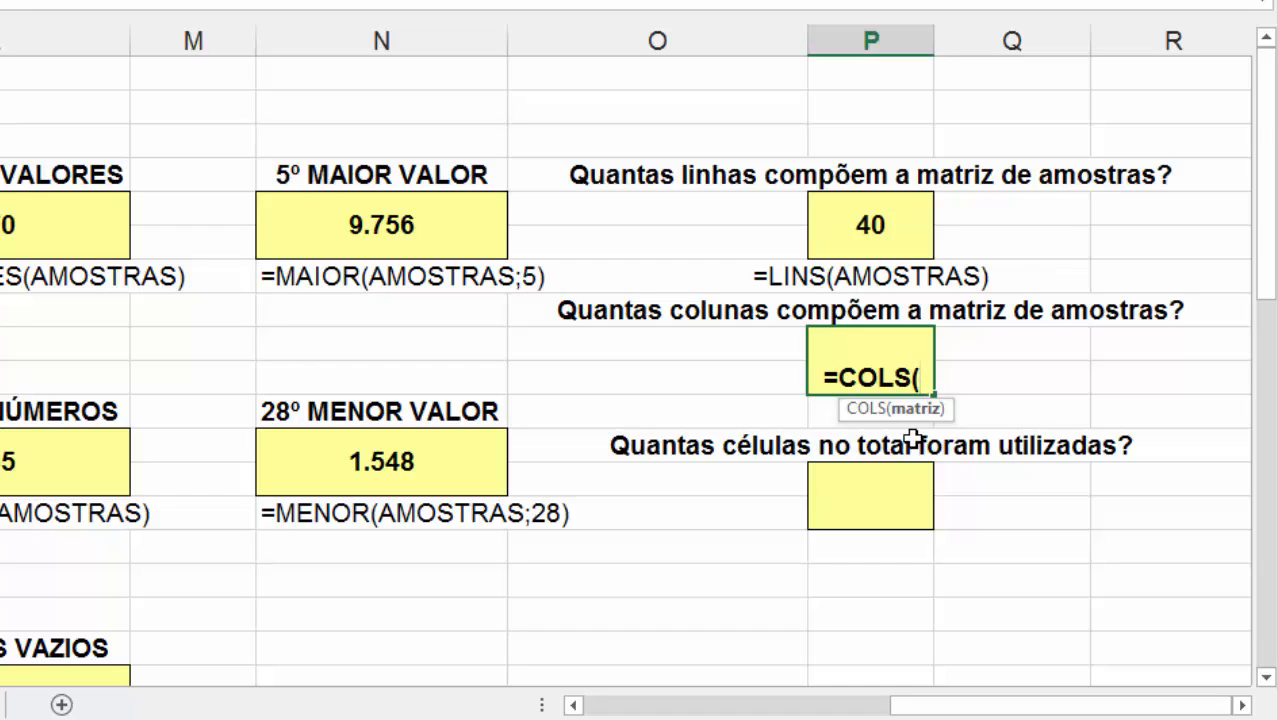
text(AMOSTRA)
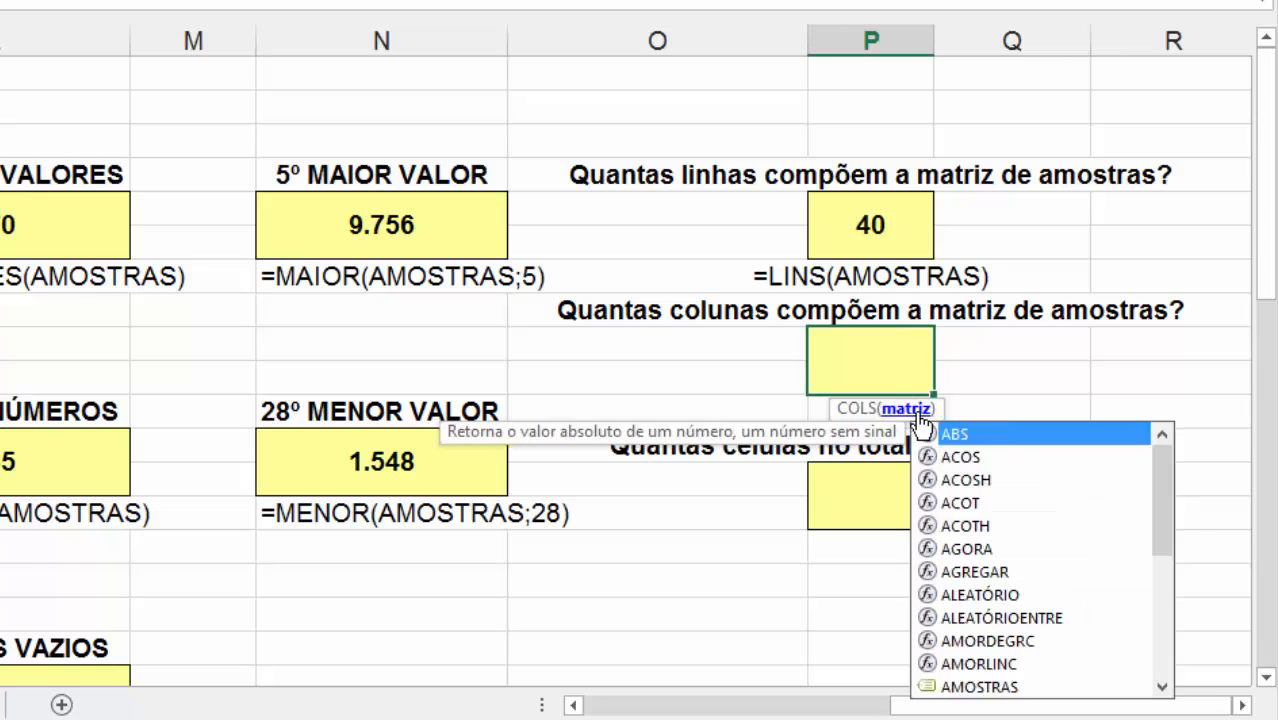
text(S)
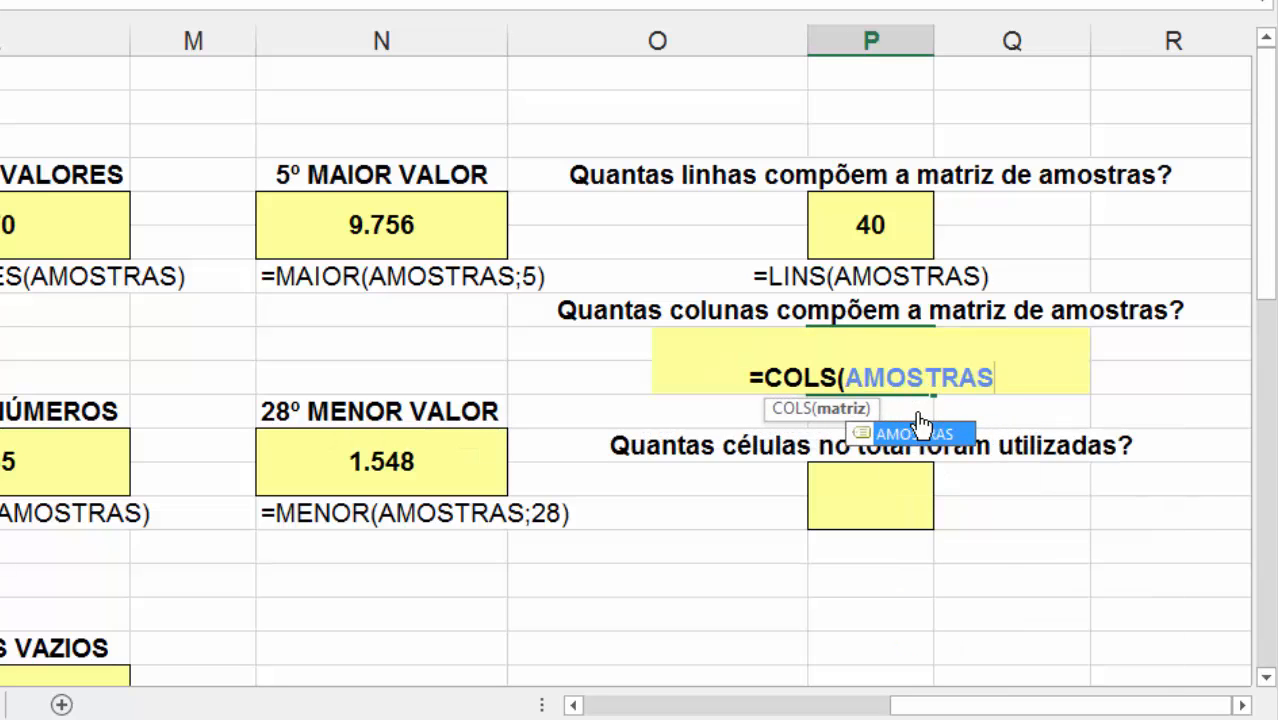
key(Return)
click(903, 376)
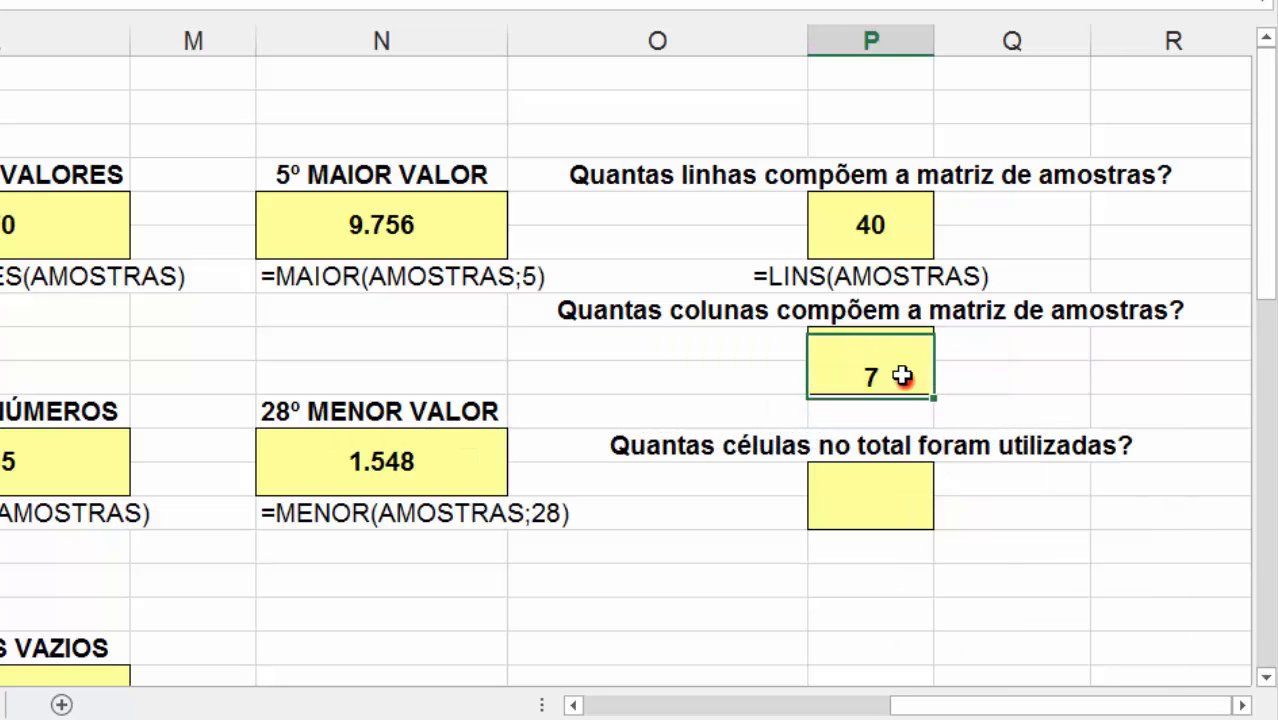
click(240, 2)
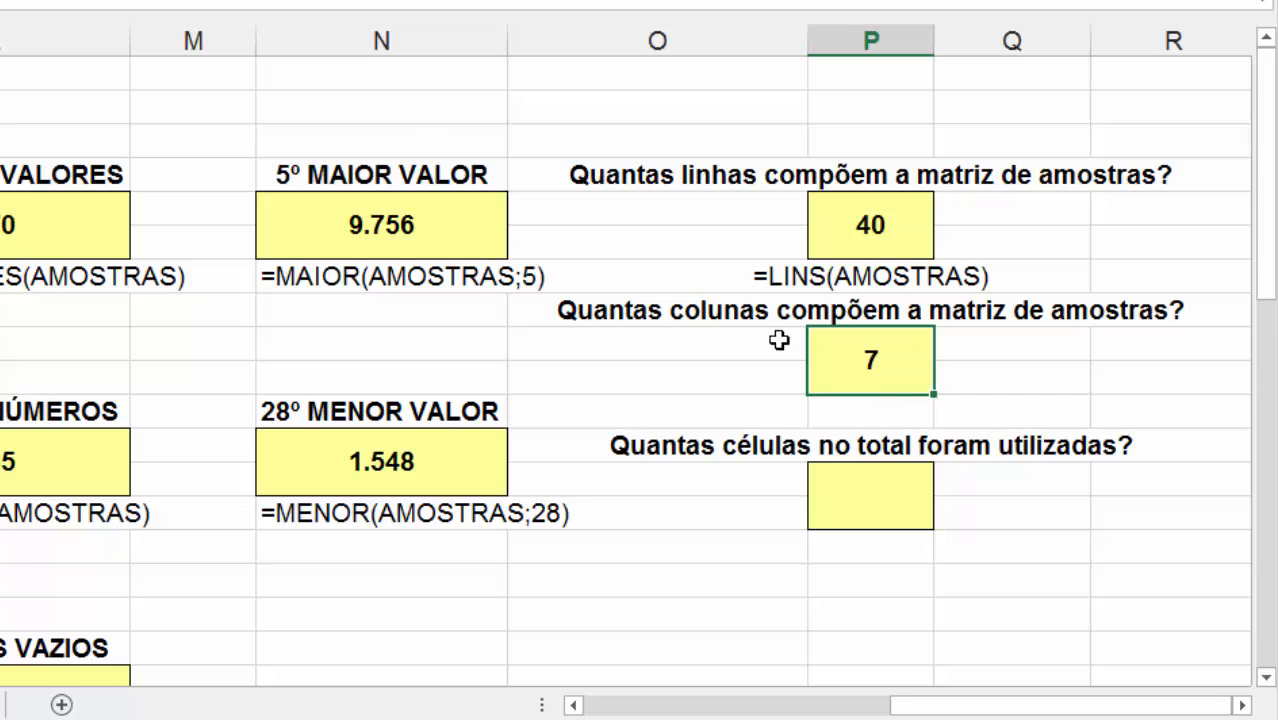
Enter =FÓRMULATEXTO(P9) in P11 to display the column-count formula as text below its result
click(865, 405)
click(870, 380)
click(884, 416)
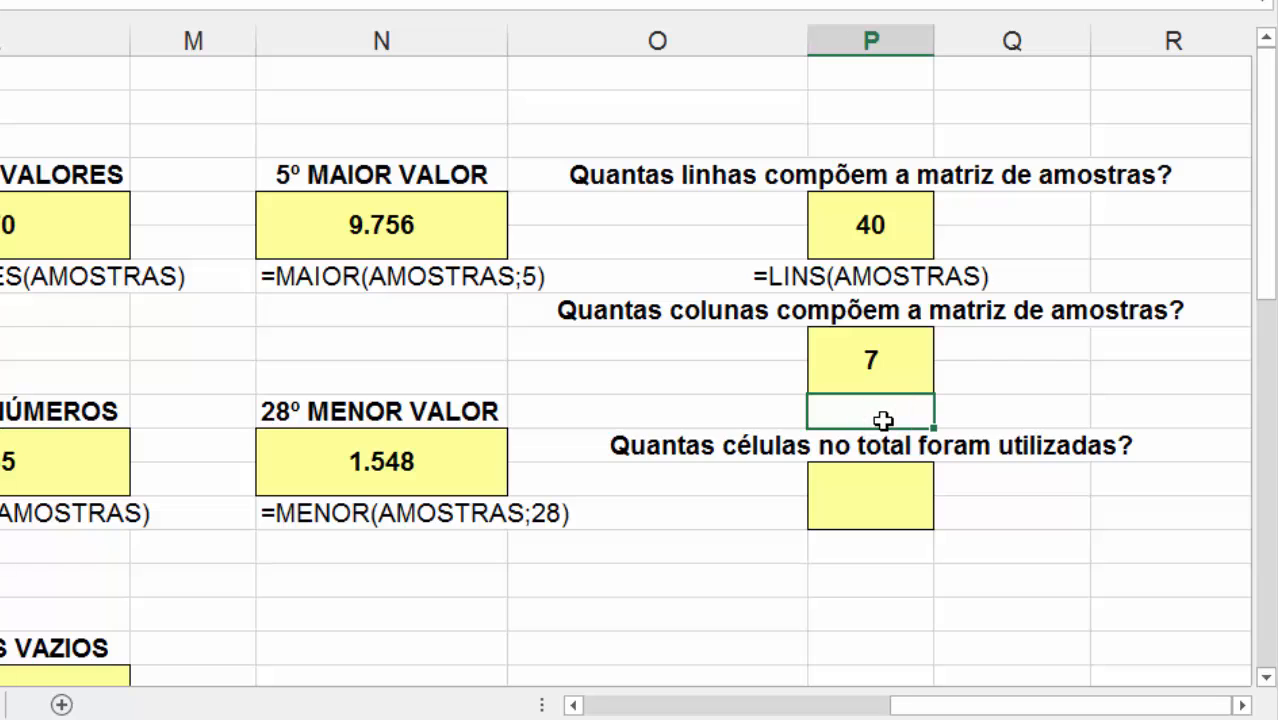
text(=FÓRM)
key(Tab)
key(Up)
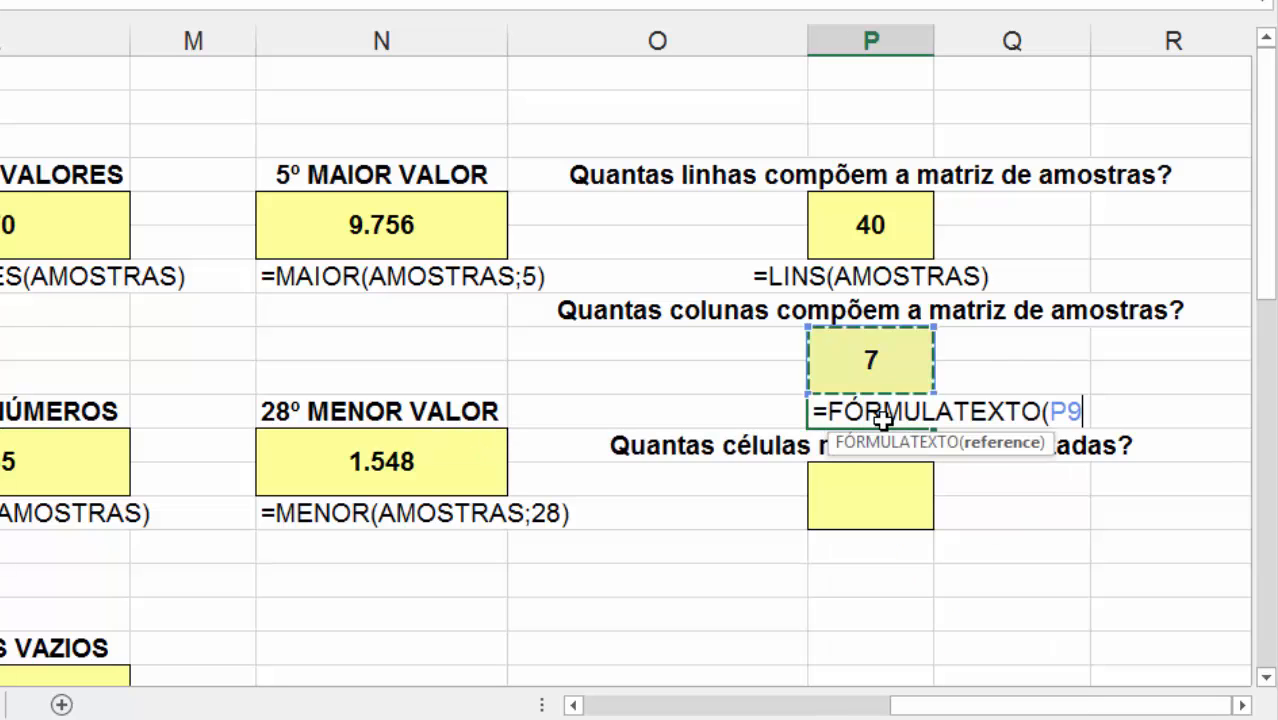
key(Up)
key(Return)
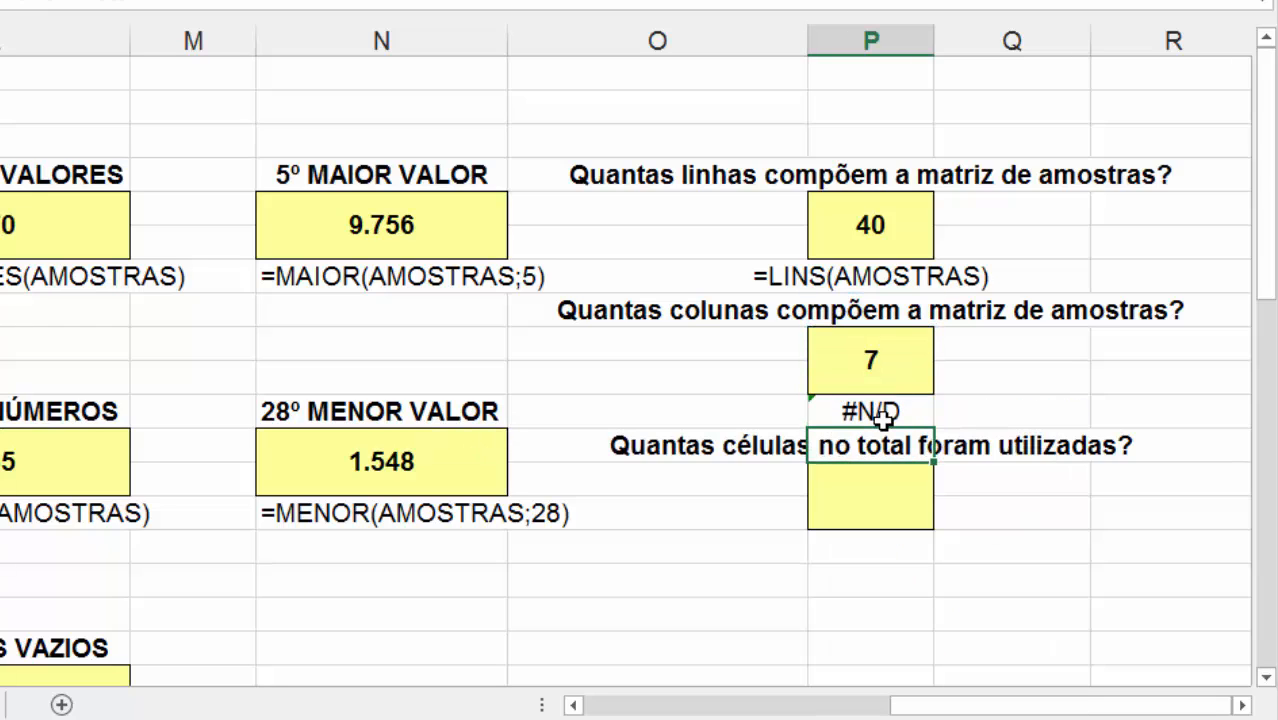
key(Up)
key(F2)
key(BackSpace)
key(BackSpace)
key(BackSpace)
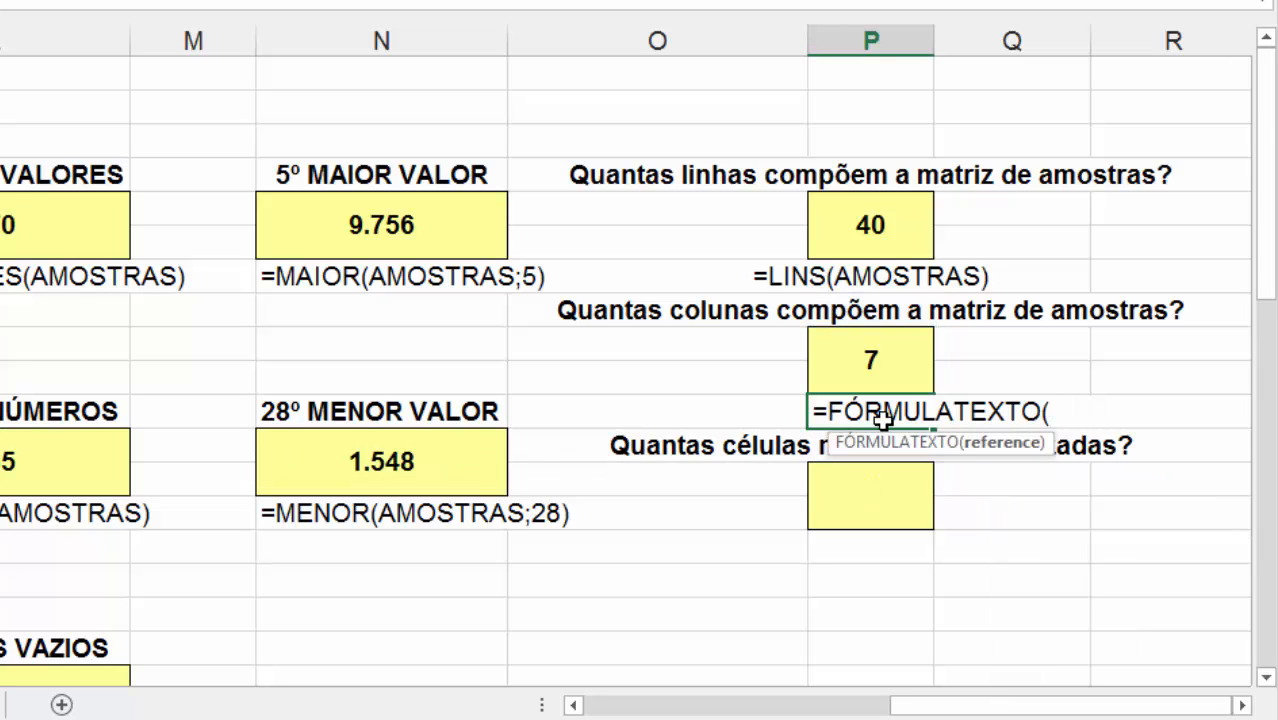
text(P9)
key(Return)
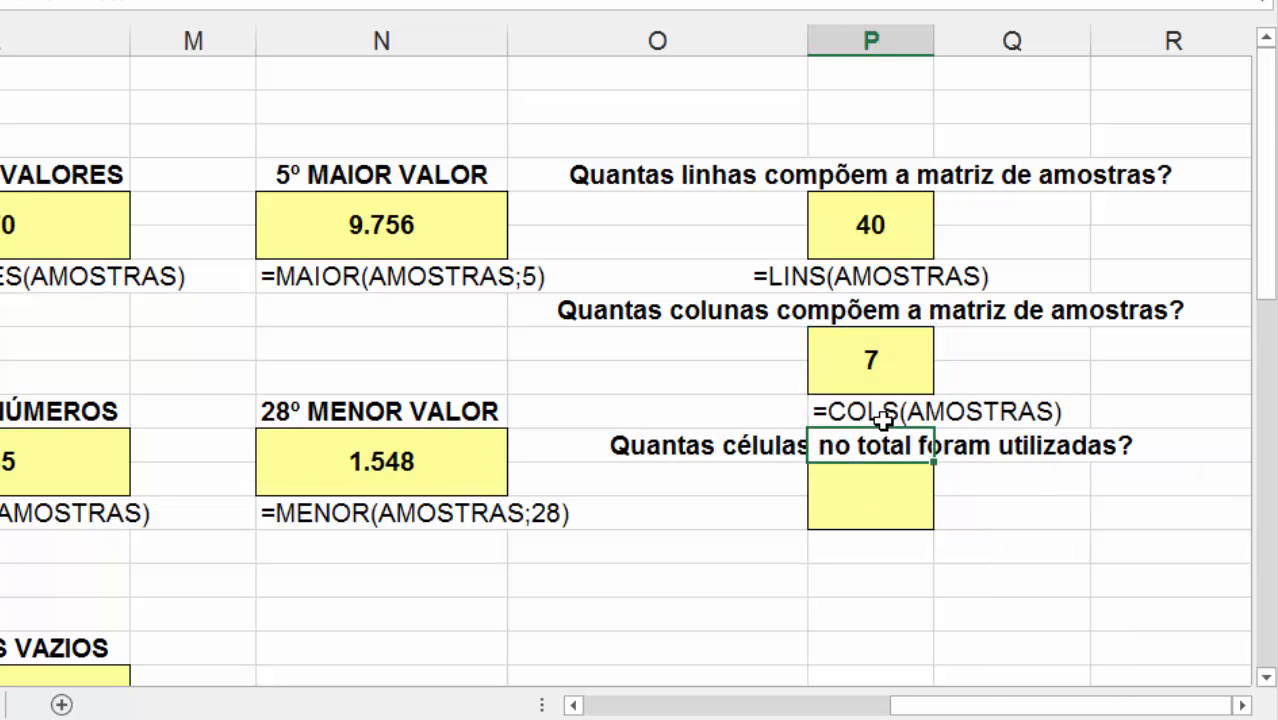
Centre the column-count formula text in P11 horizontally
key(Down)
key(Down)
key(Up)
key(Up)
key(Up)
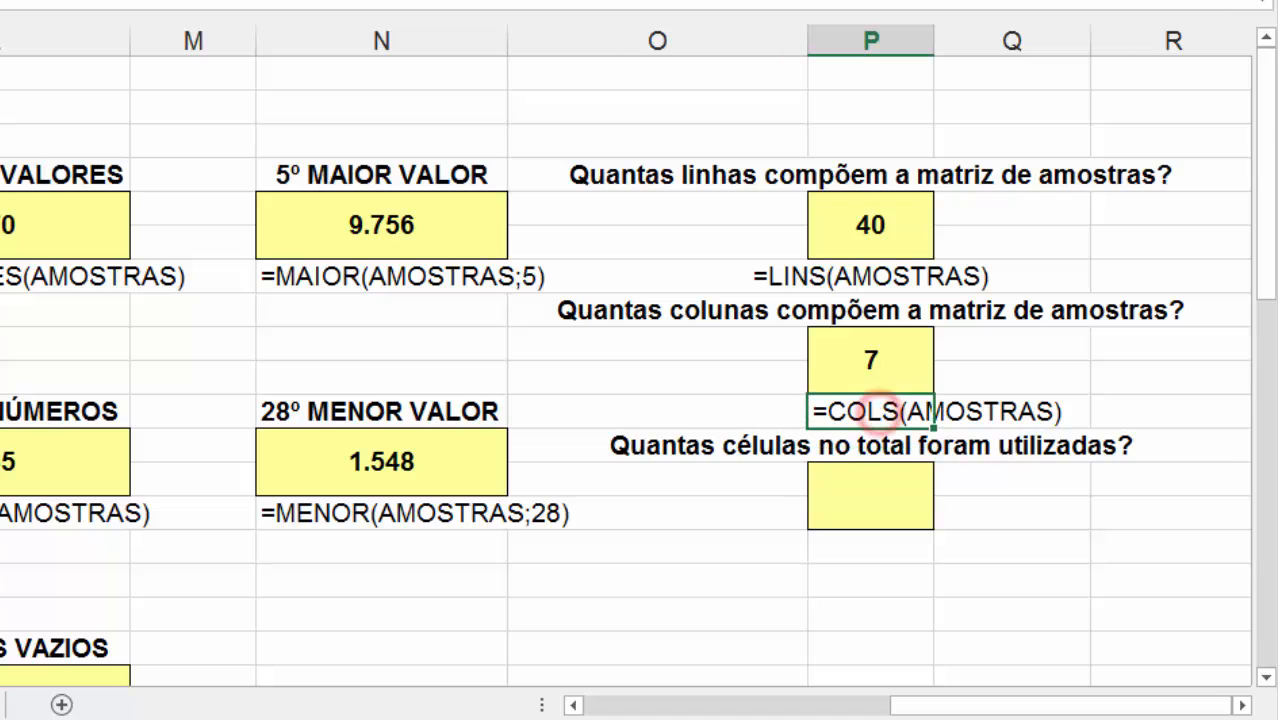
key(alt+h)
key(a)
key(c)
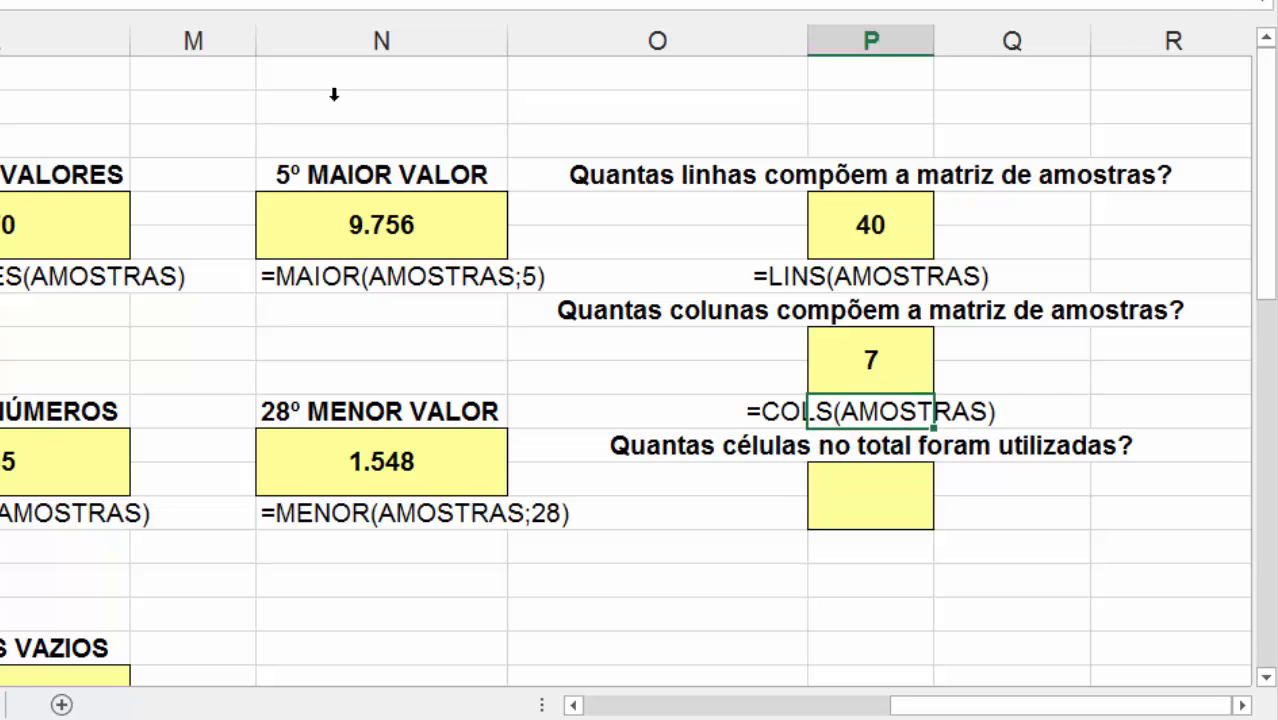
Review the sample table's cells together with the row-count and column-count results
click(639, 706)
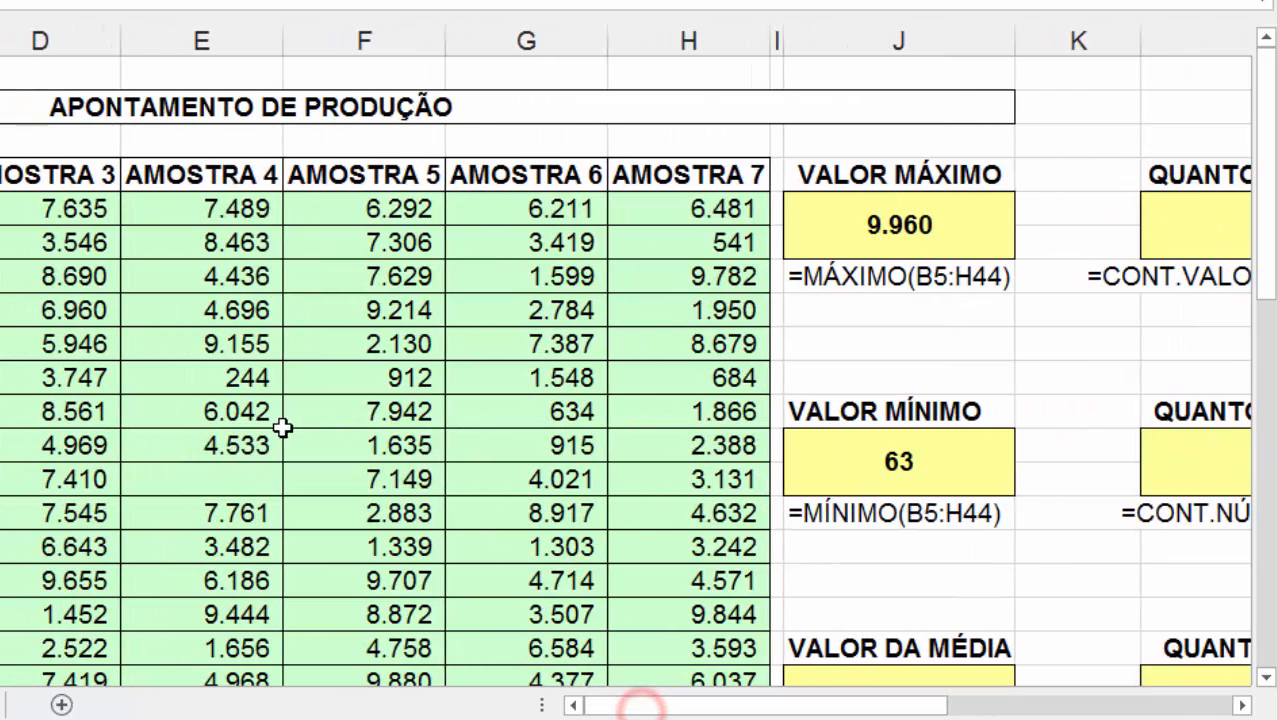
click(240, 340)
click(251, 505)
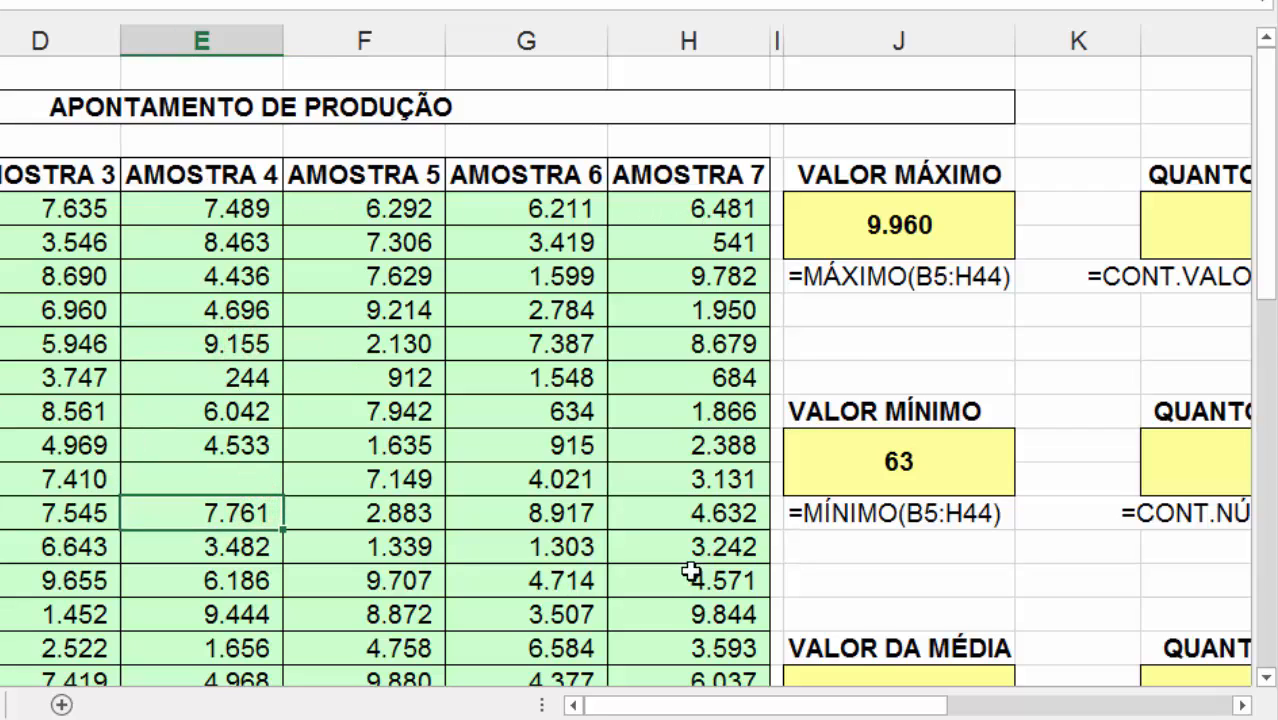
scroll(691, 534, down, 4)
scroll(691, 528, up, 4)
click(1016, 706)
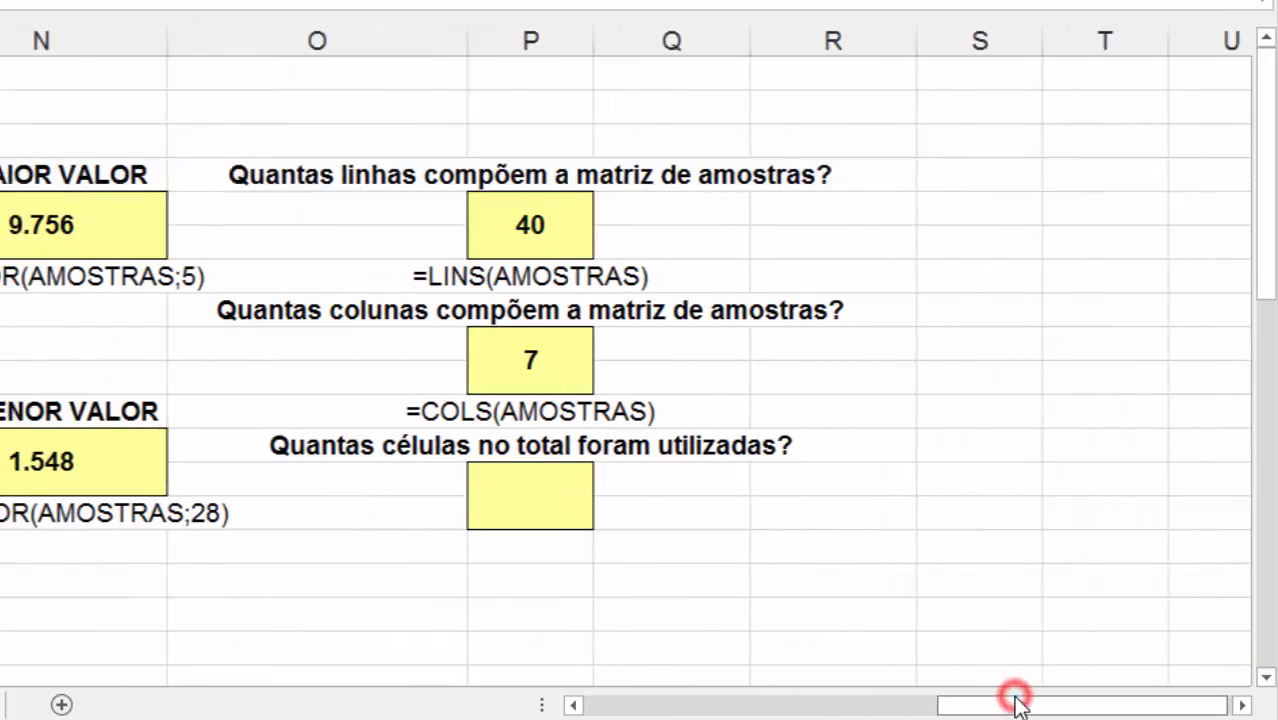
scroll(600, 510, down, 3)
click(482, 123)
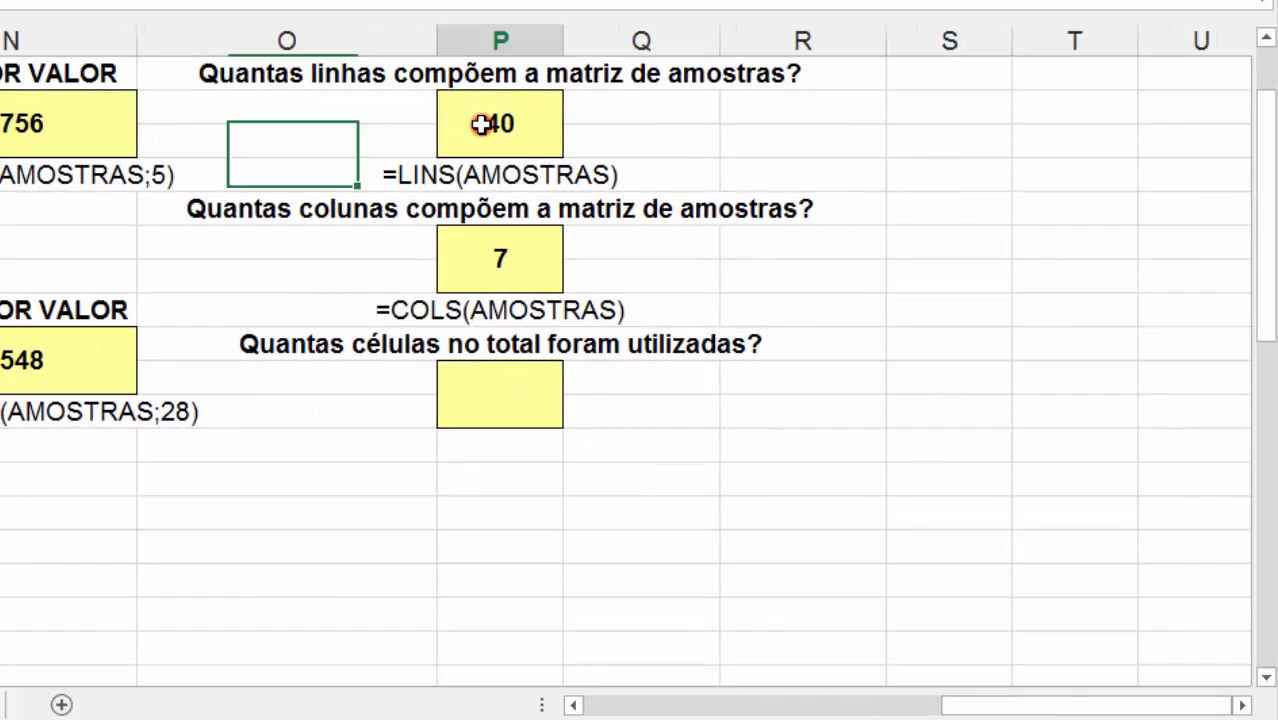
click(499, 257)
Enter =LINS(AMOSTRAS)*COLS(AMOSTRAS) in P13 to return the total number of cells used by the sample matrix
click(508, 414)
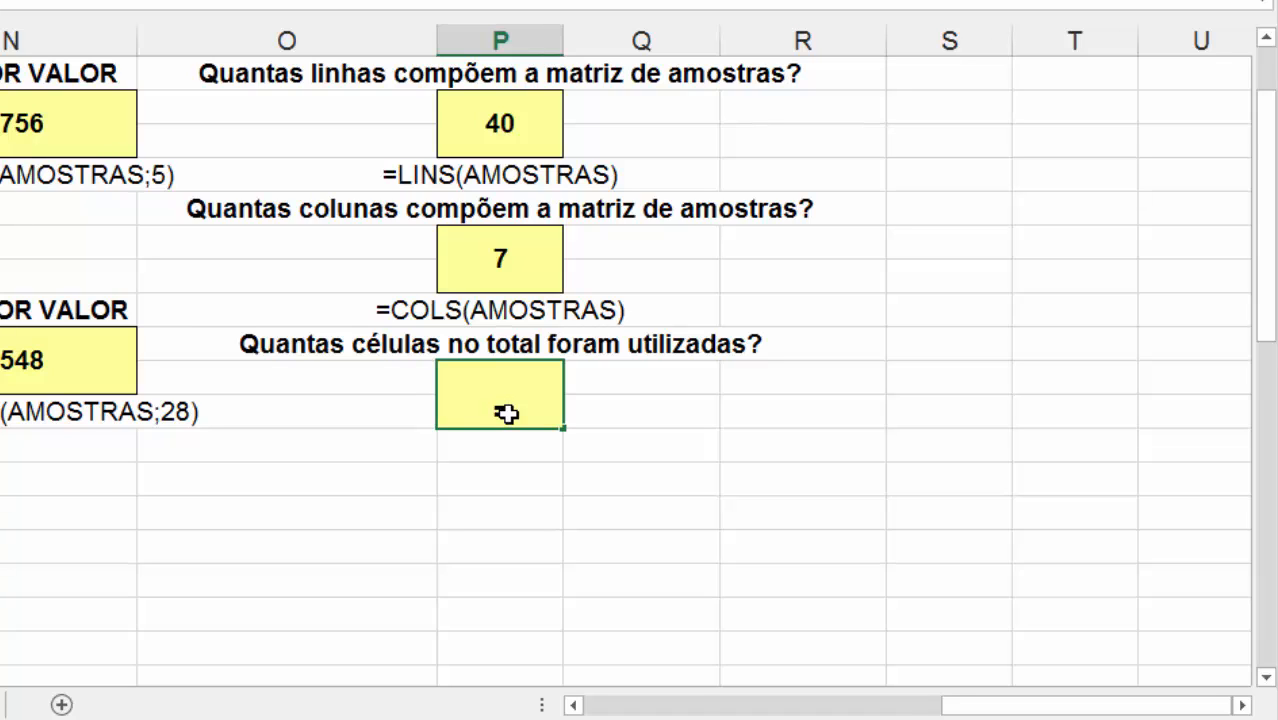
text(=LINS()
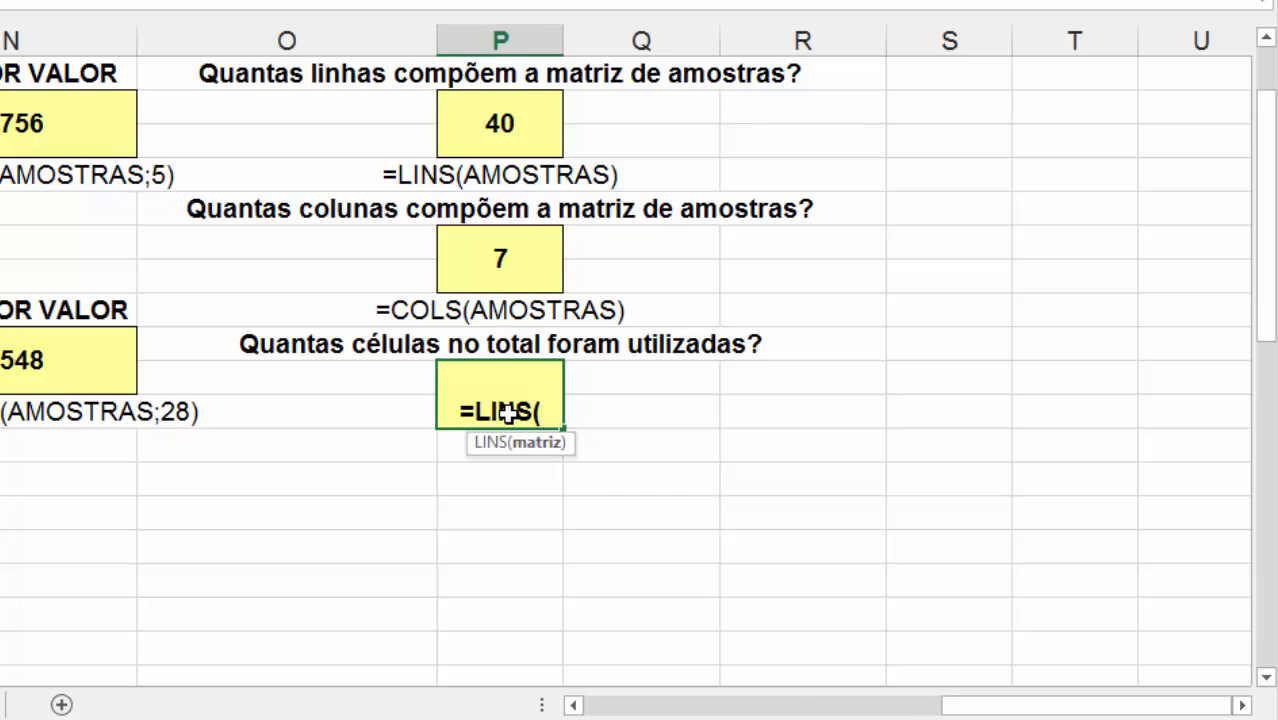
text(AMOSTRAS)
key(BackSpace)
key(BackSpace)
key(BackSpace)
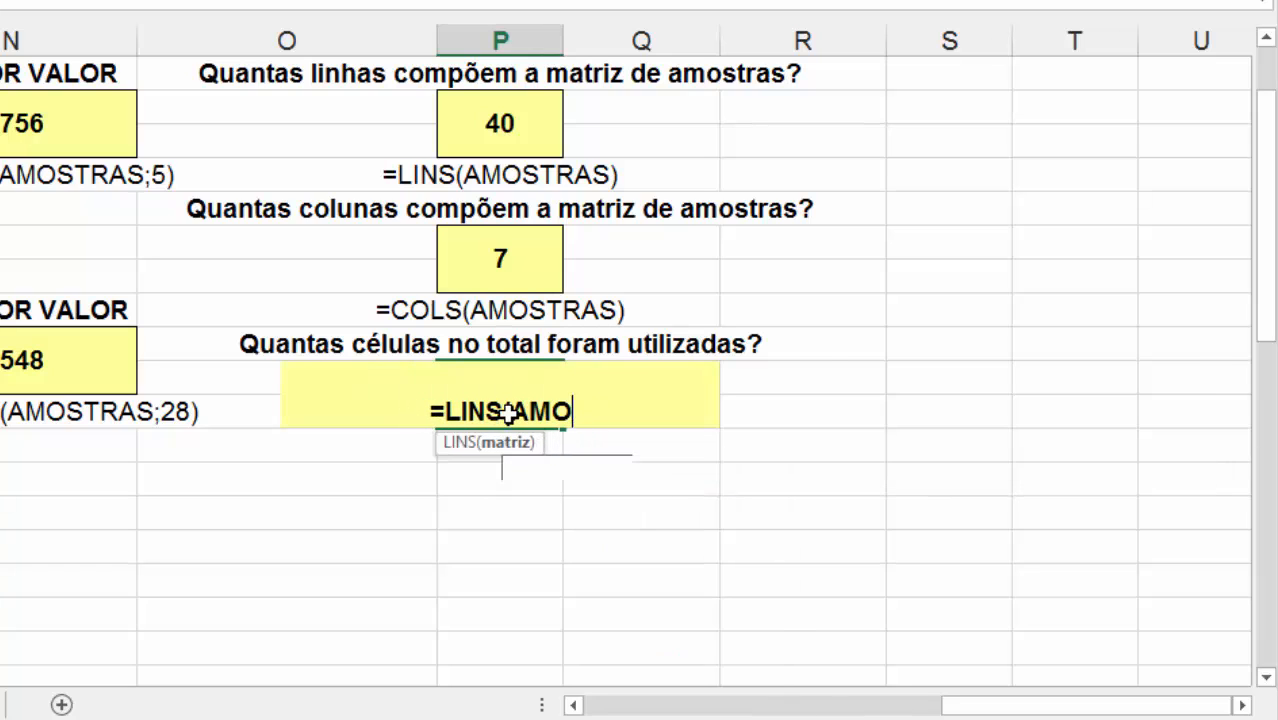
text(STRAS))
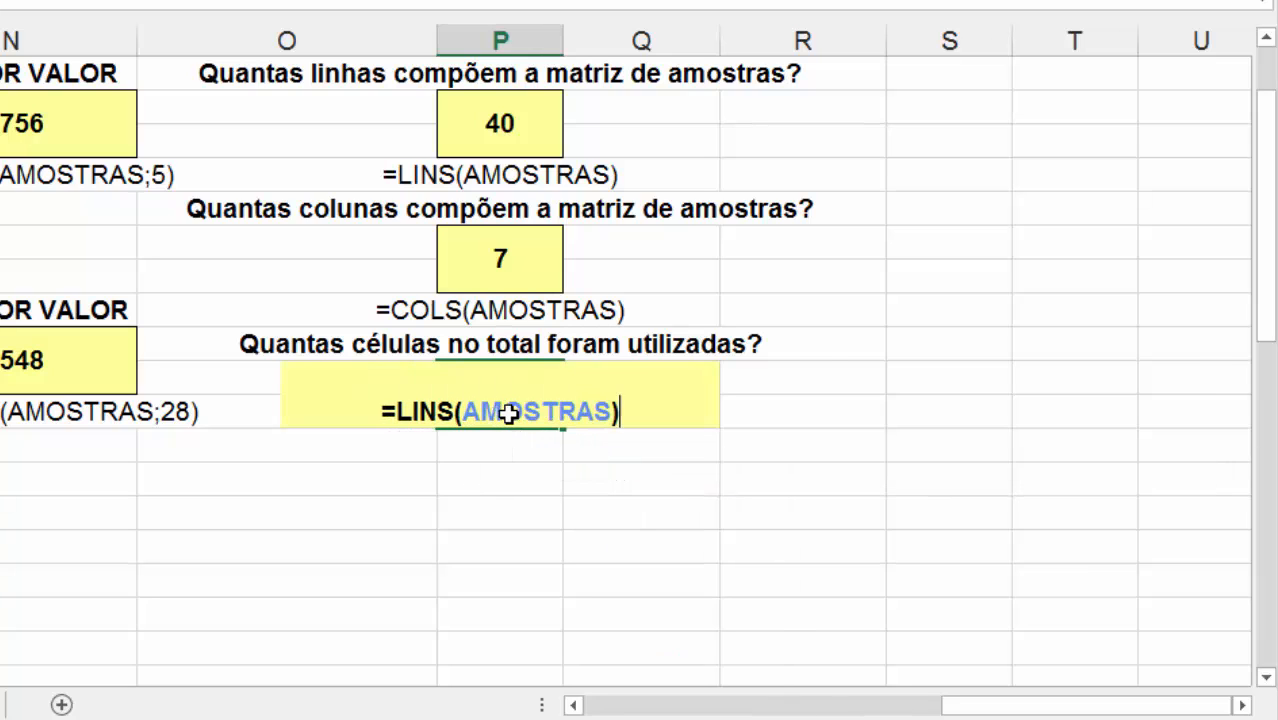
text(*CO)
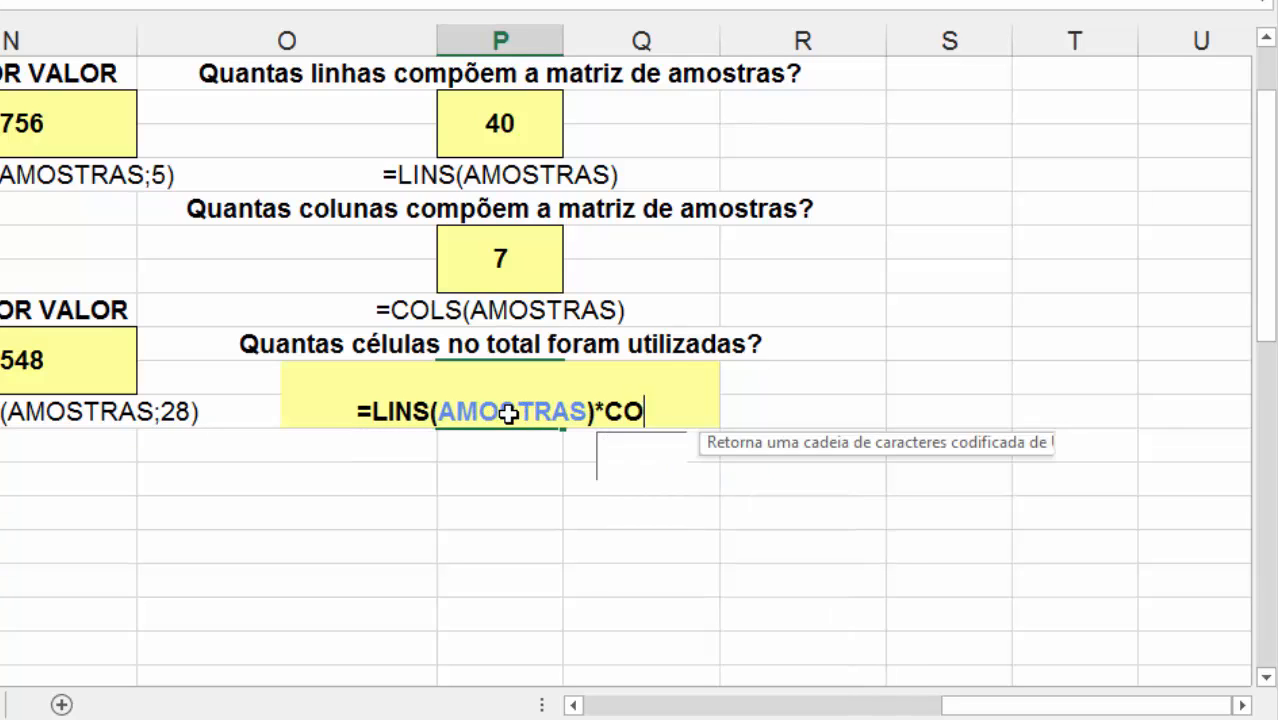
text(LS(AMOSTRAS))
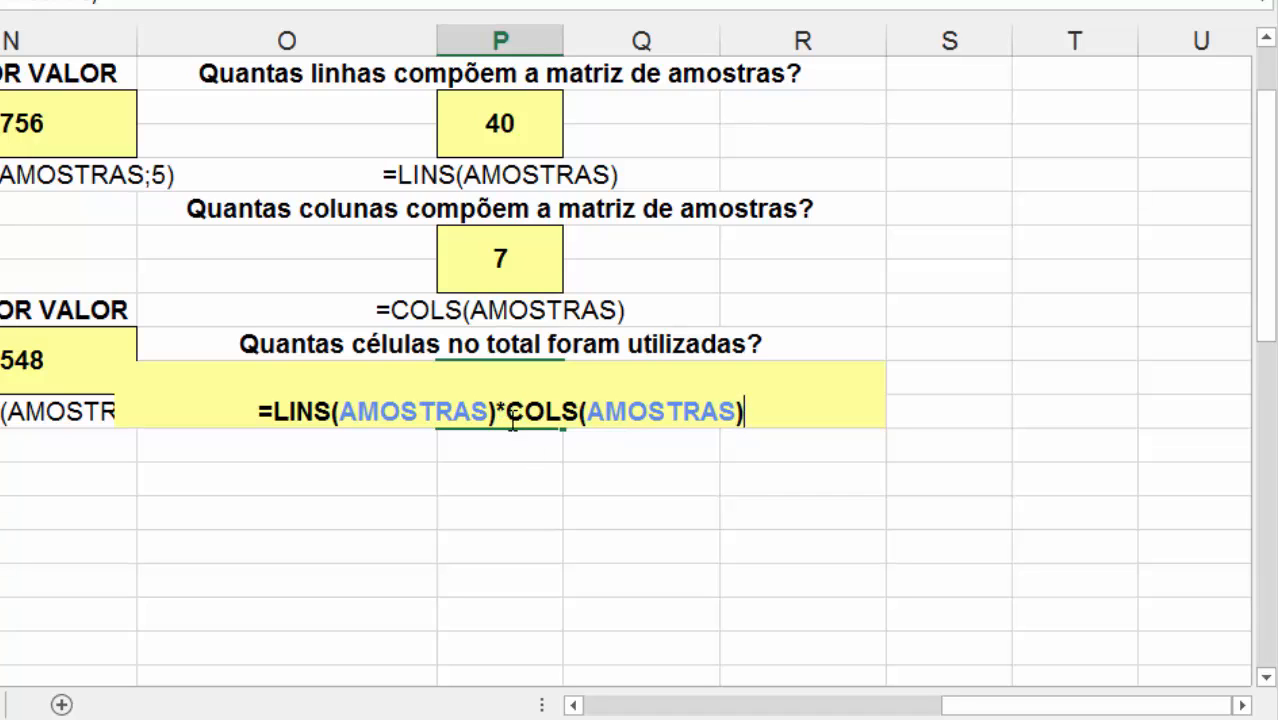
drag(505, 411, 690, 411)
click(330, 411)
key(Return)
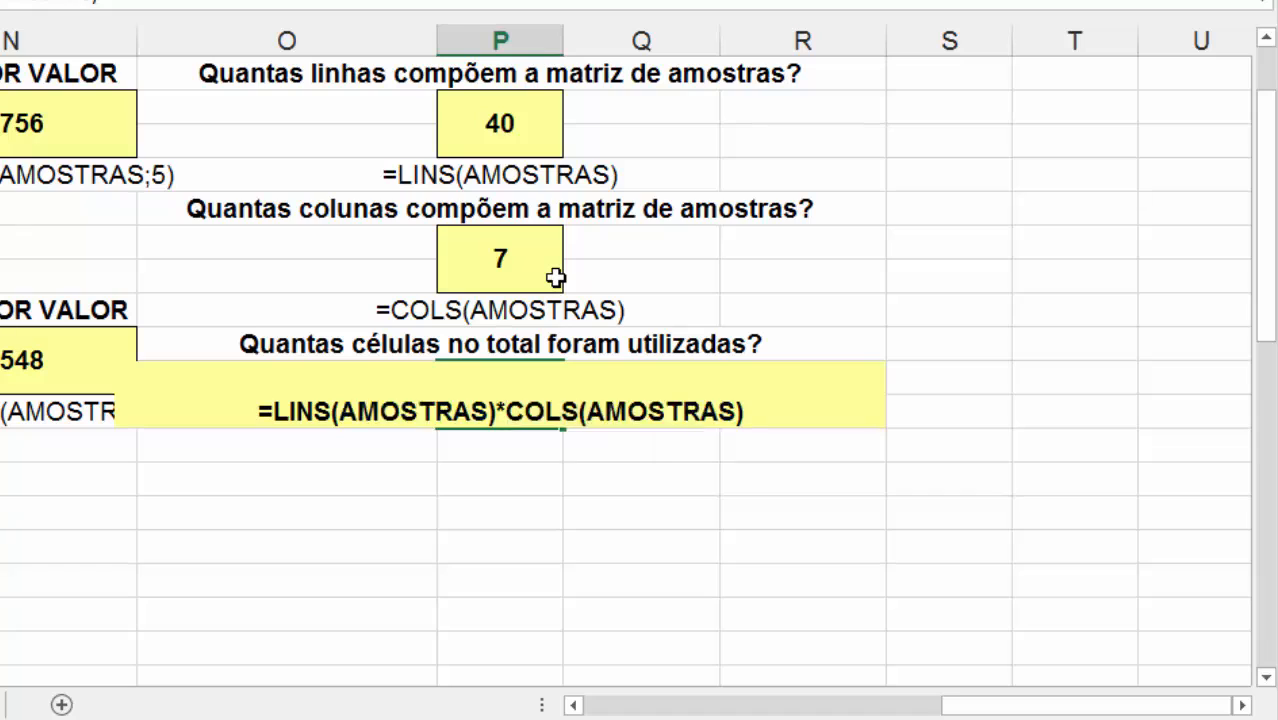
Centre the total-cells result in P13 vertically
click(529, 375)
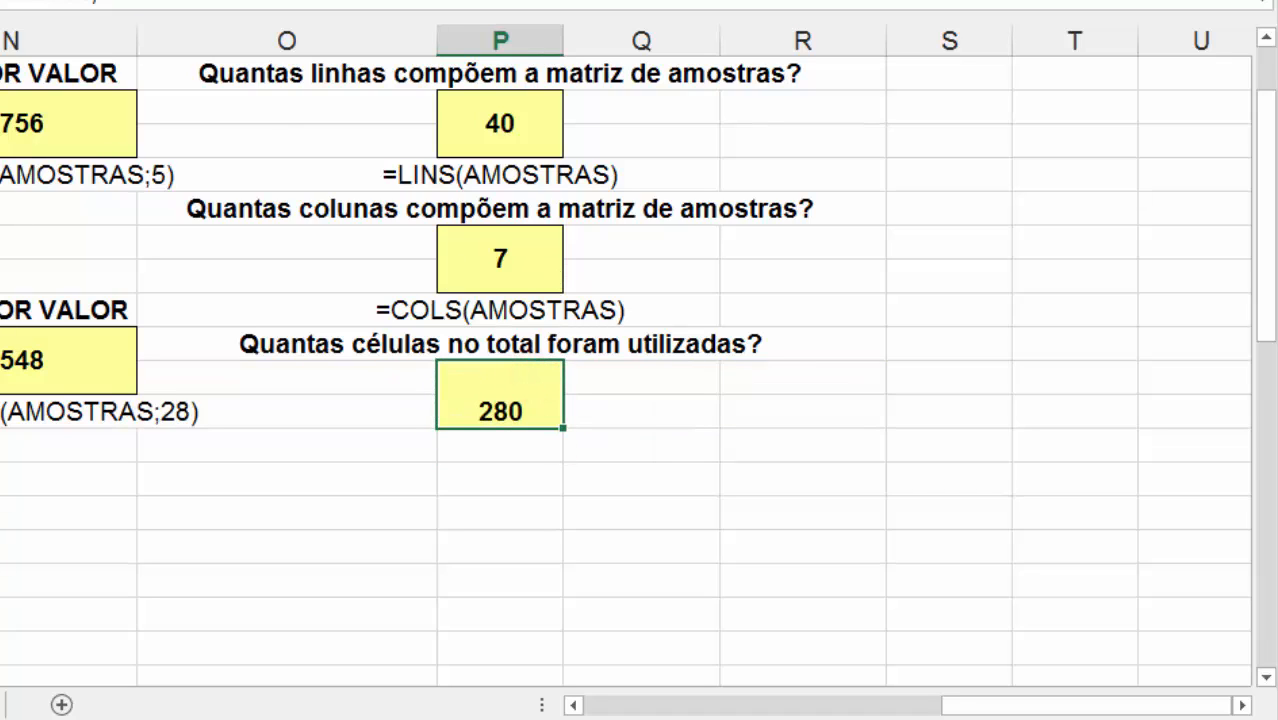
click(174, 2)
key(Return)
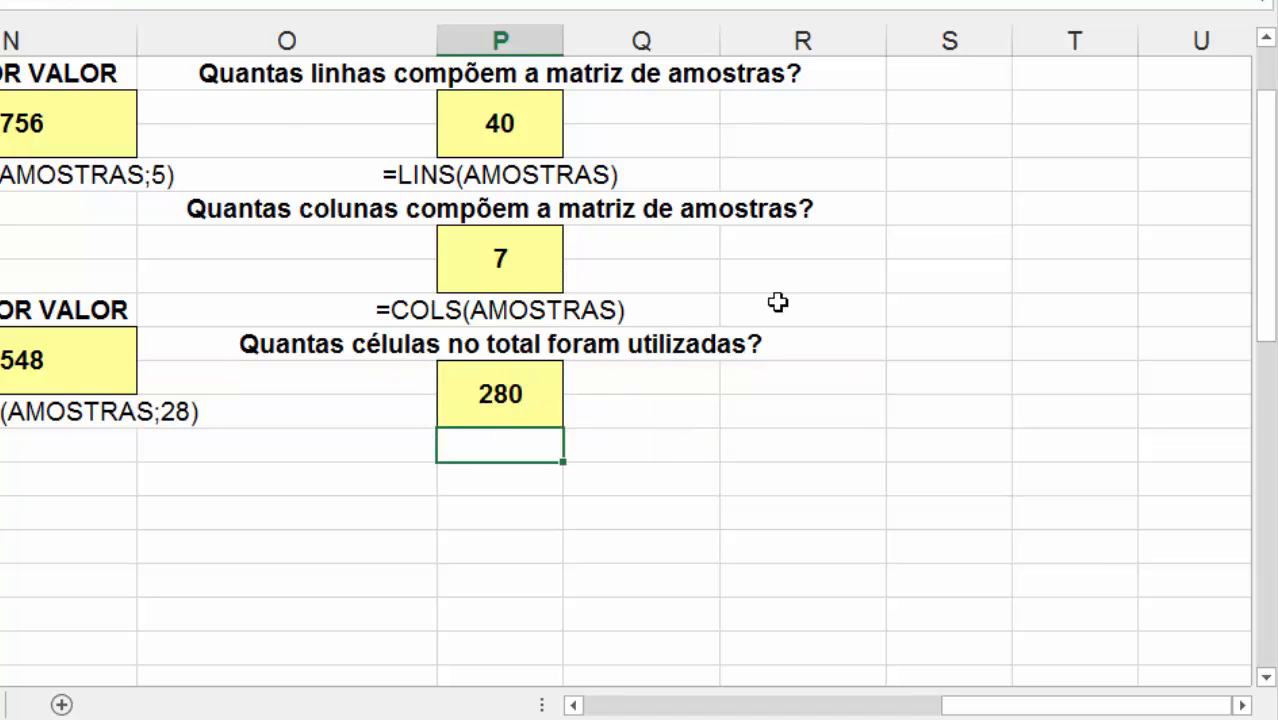
Enter =FÓRMULATEXTO(P13) in P15 to show the total-cells formula as text
text(=FÓR)
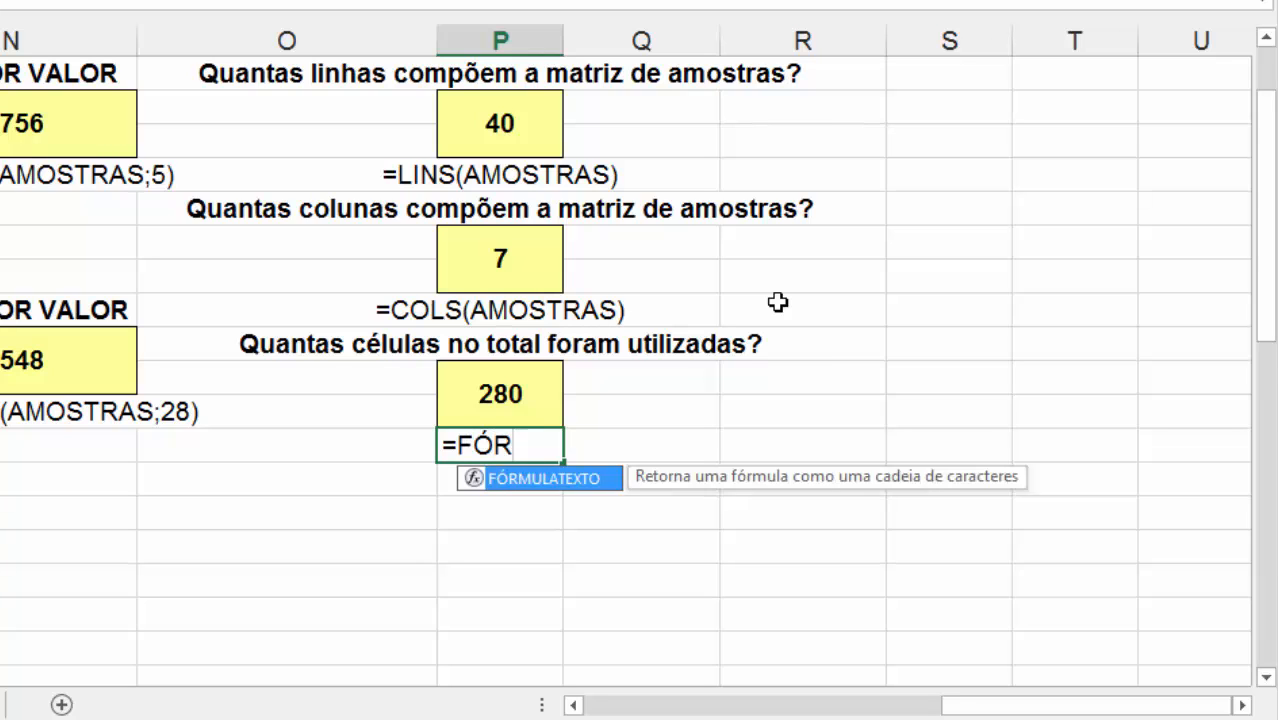
key(Tab)
key(Up)
key(Return)
key(Right)
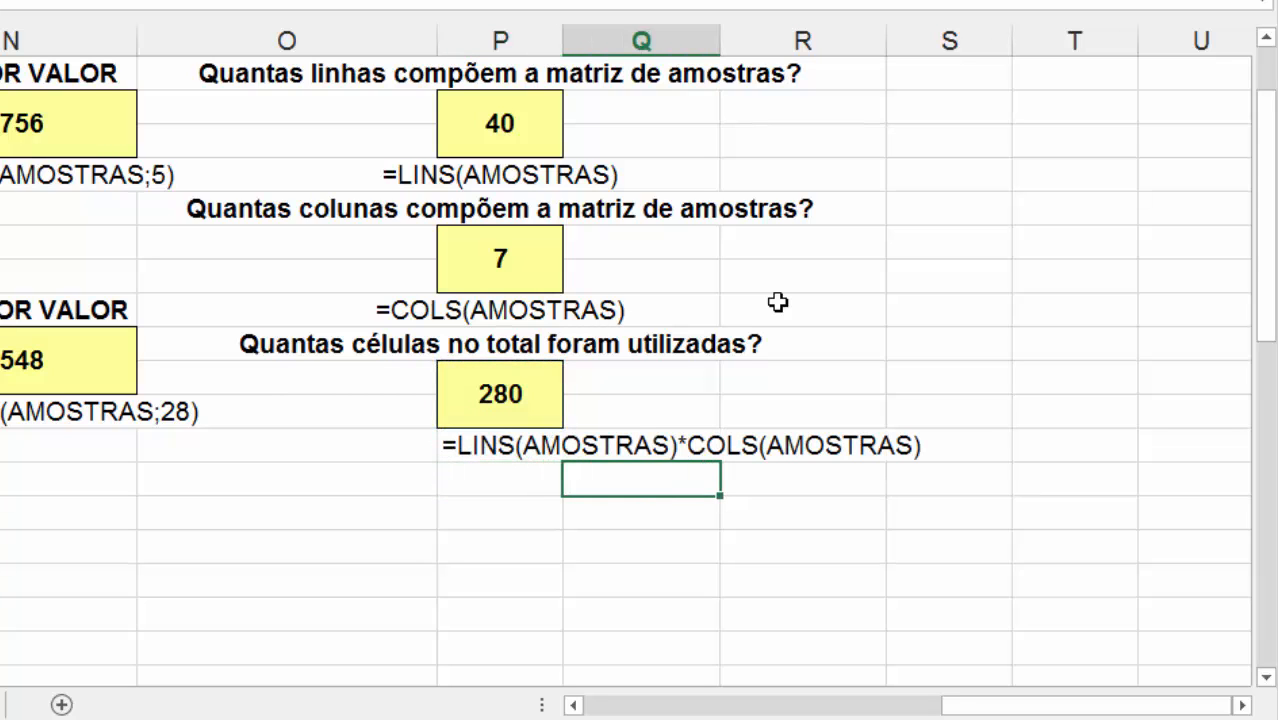
Centre the total-cells formula text in P15 horizontally
key(Up)
key(Left)
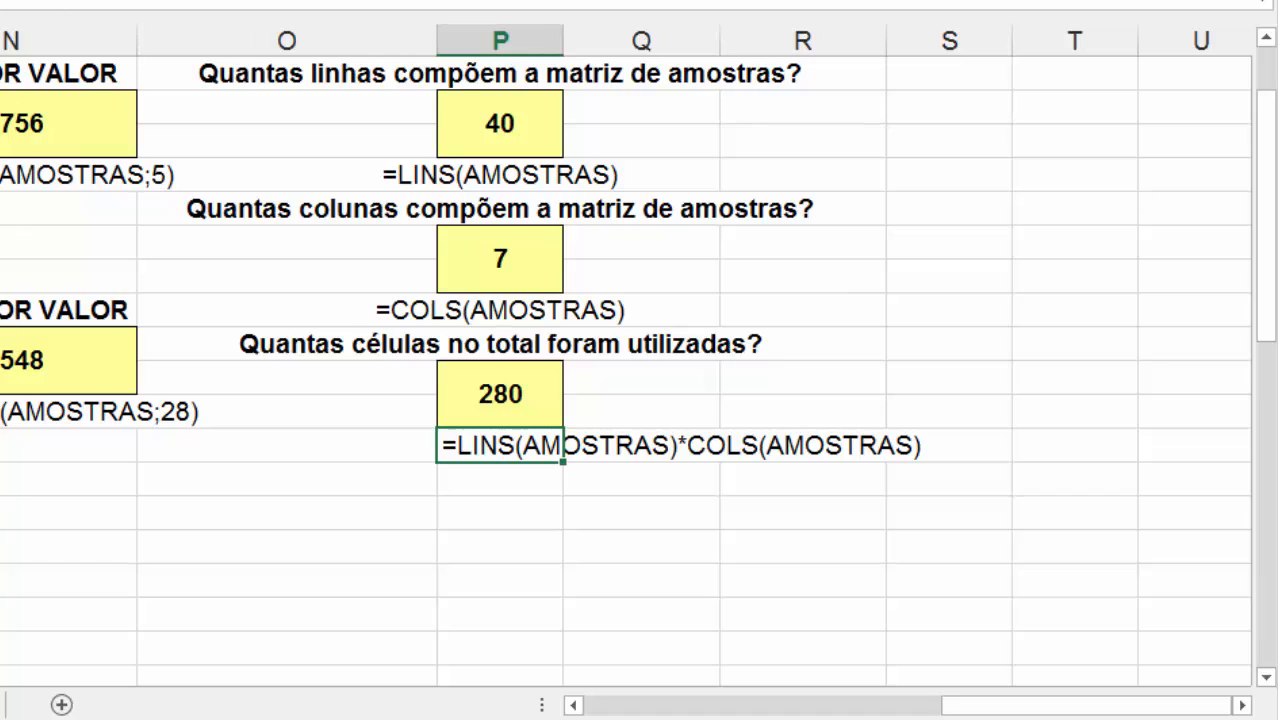
key(alt+h)
key(a)
key(r)
key(alt+h)
key(a)
key(c)
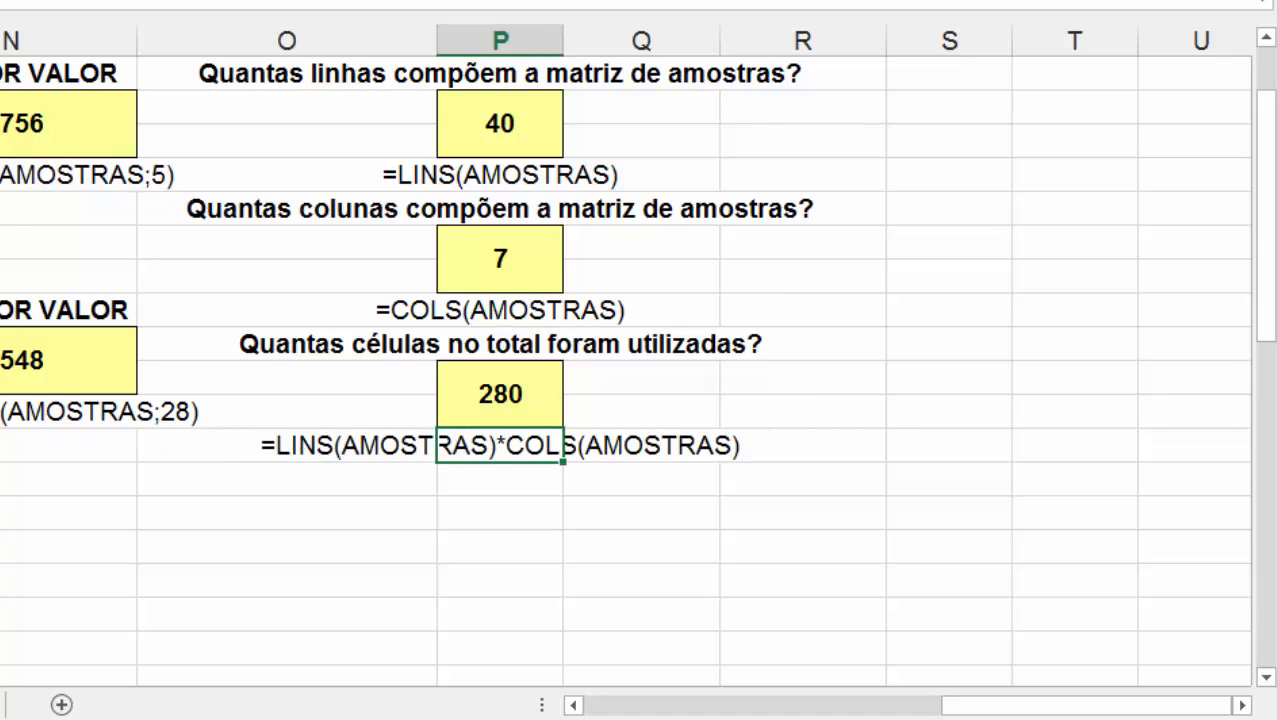
click(905, 378)
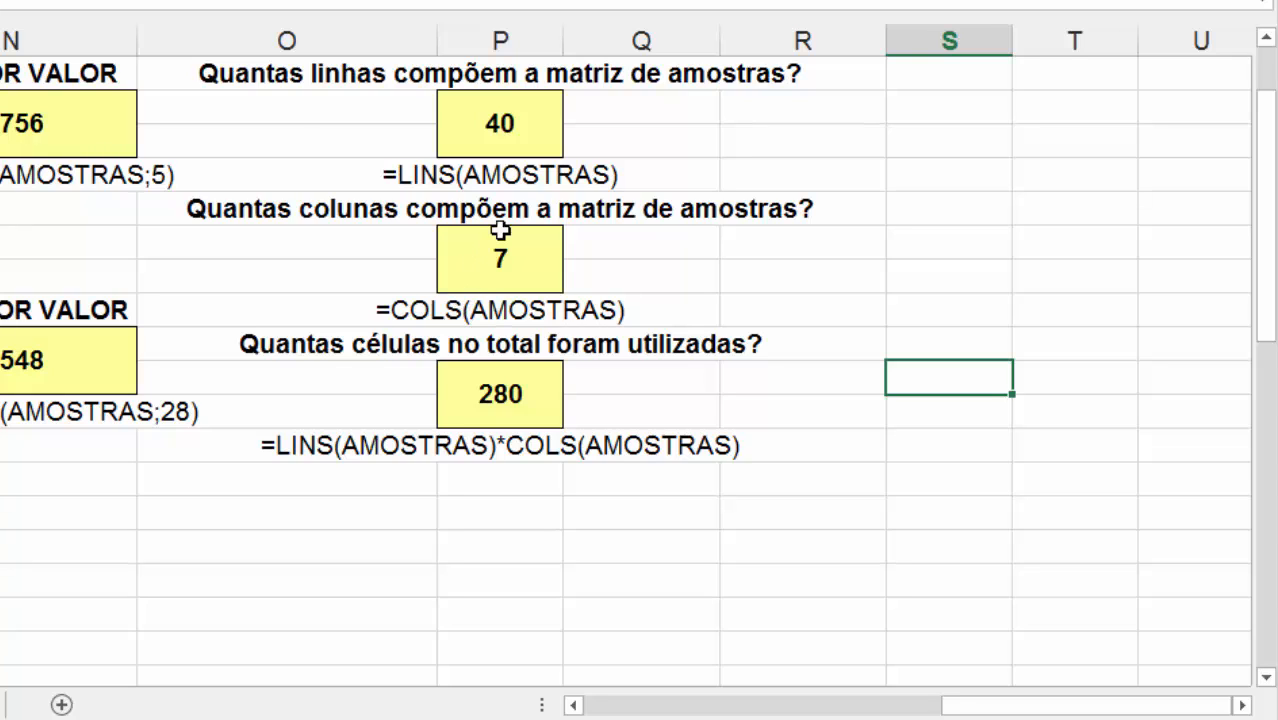
drag(505, 208, 530, 440)
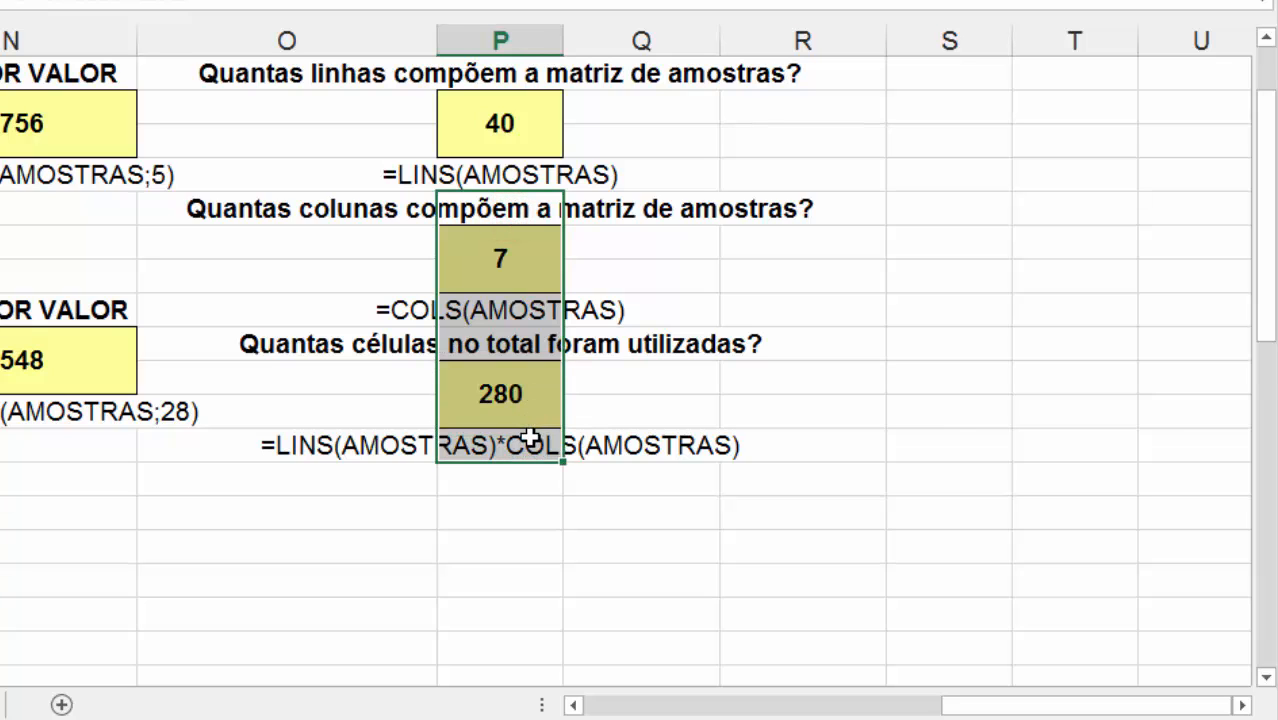
key(ctrl+x)
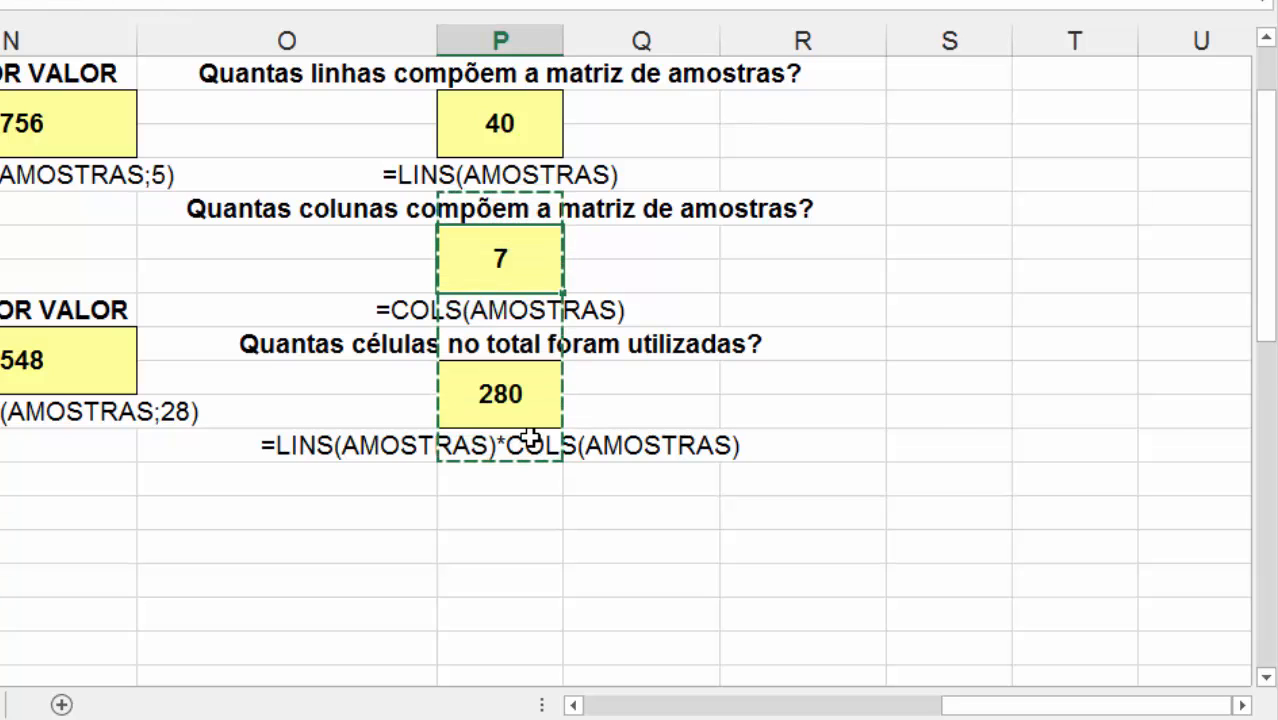
key(ctrl+v)
key(Return)
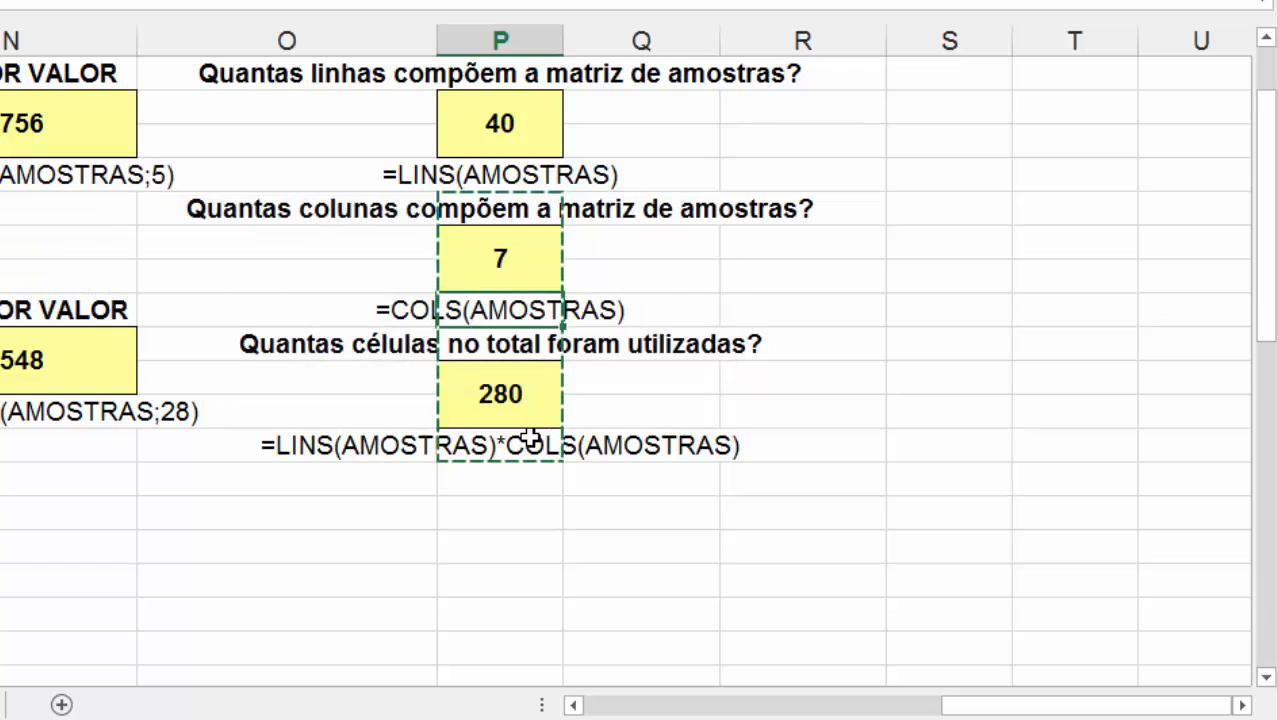
key(Escape)
key(Down)
key(Down)
key(Up)
key(Up)
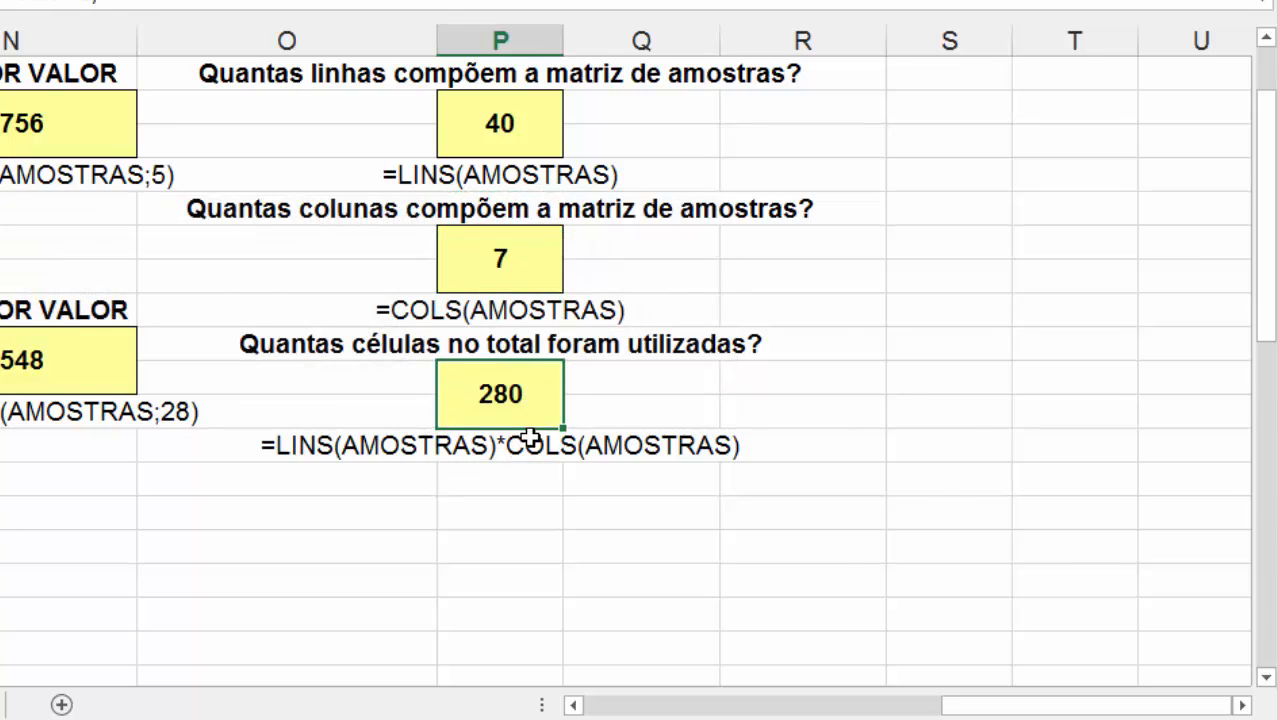
Look over the sample data and all completed statistical results with their formula texts
key(ctrl+Home)
click(77, 472)
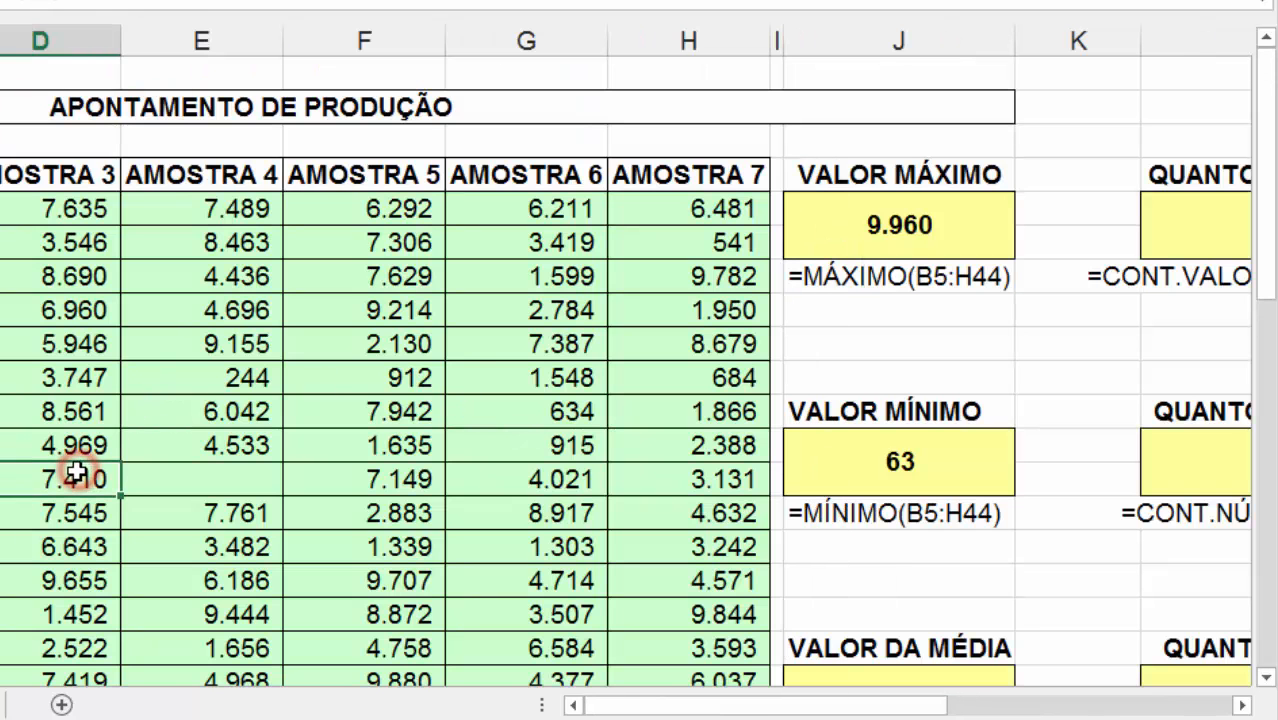
drag(928, 705, 1113, 706)
scroll(665, 376, down, 1)
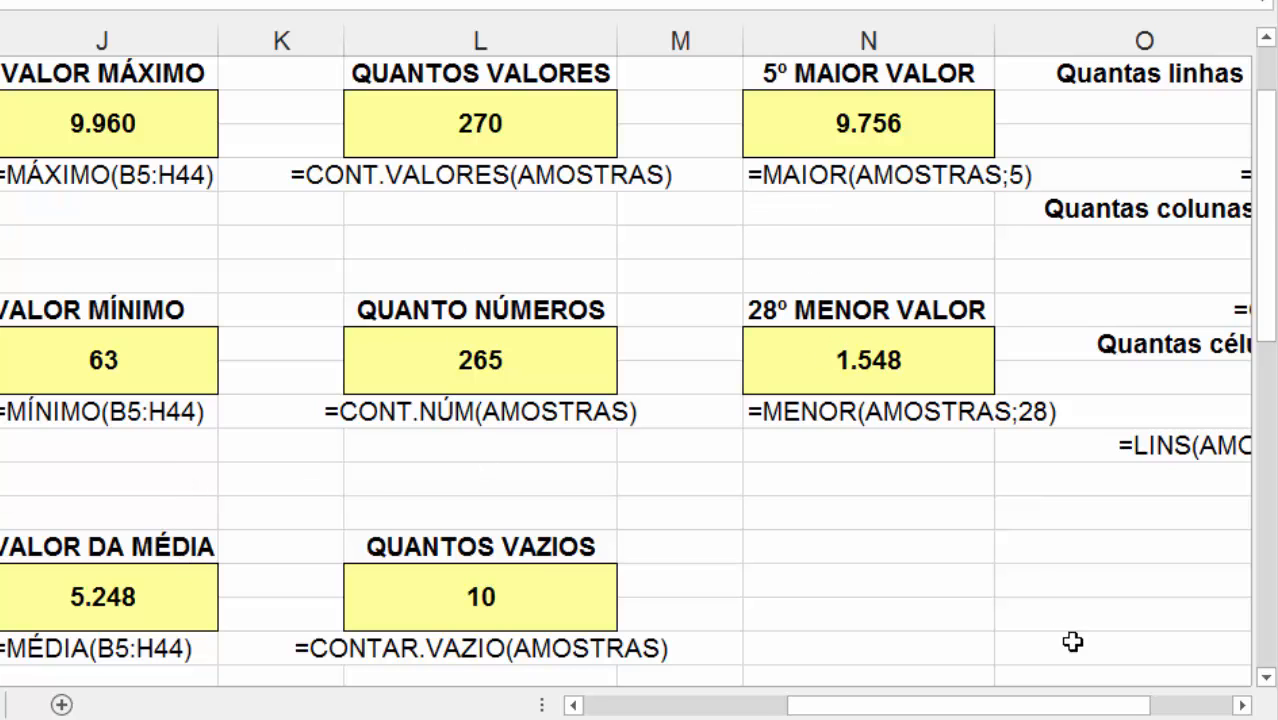
click(1175, 708)
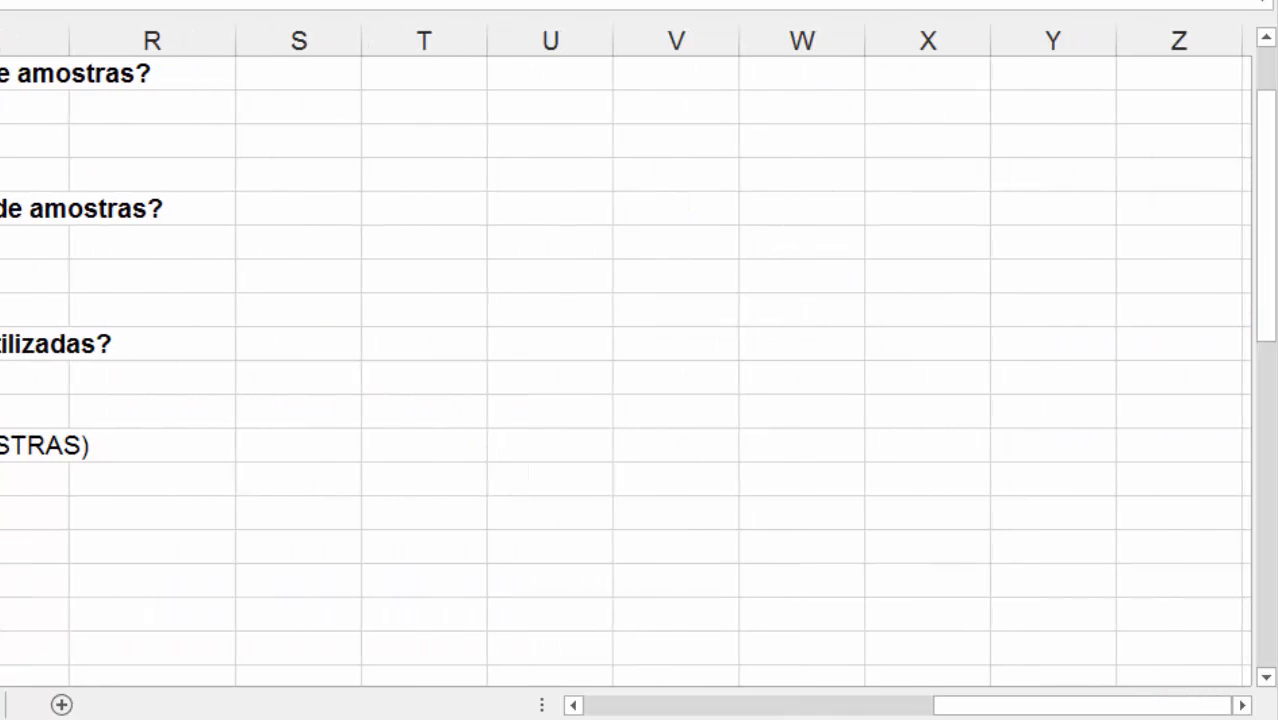
click(679, 712)
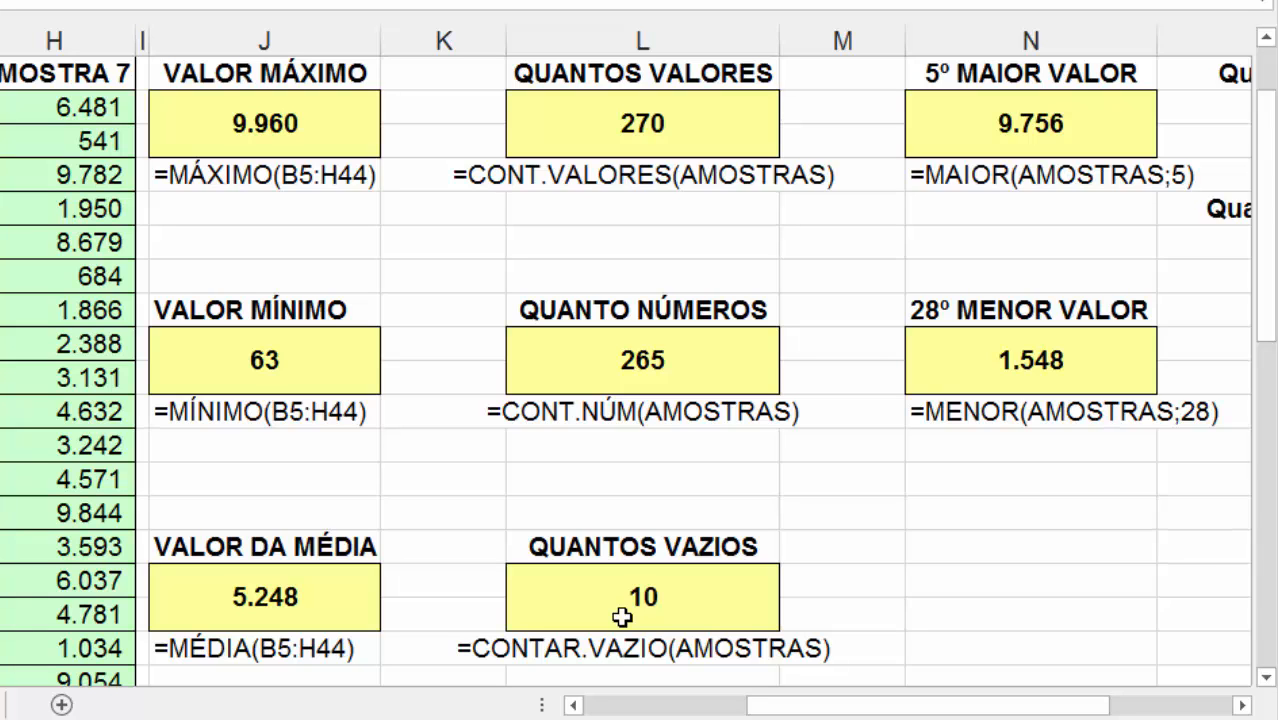
click(8, 505)
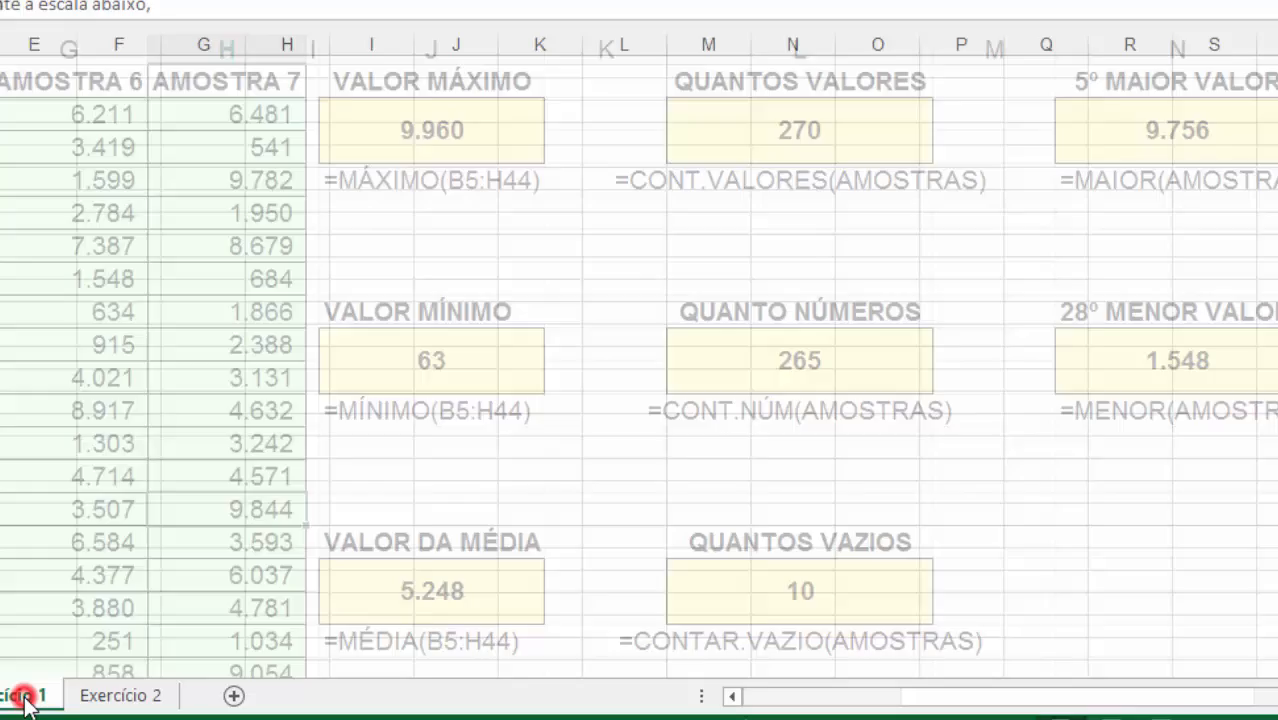
On the Exercício 1 sheet, fit the widths of columns B and C to the headings Dez maiores and Dez menores
click(20, 693)
click(280, 189)
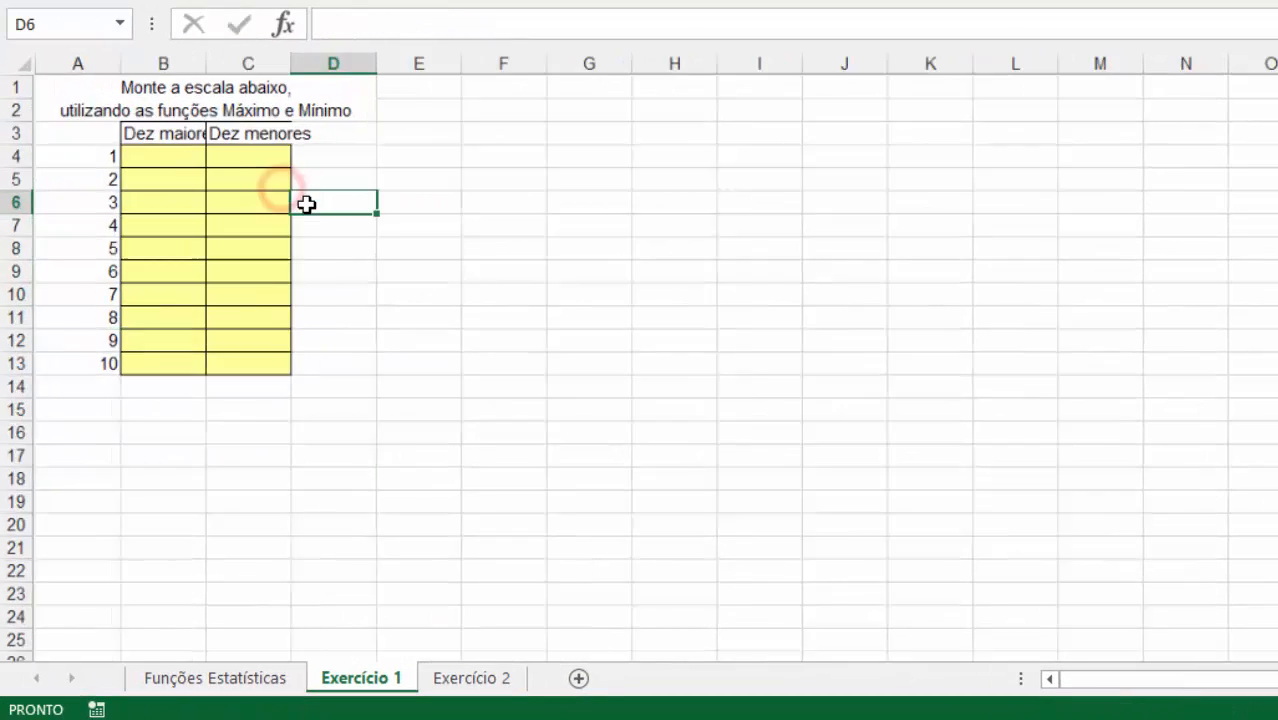
ctrl+scroll(306, 204, up, 4)
click(497, 287)
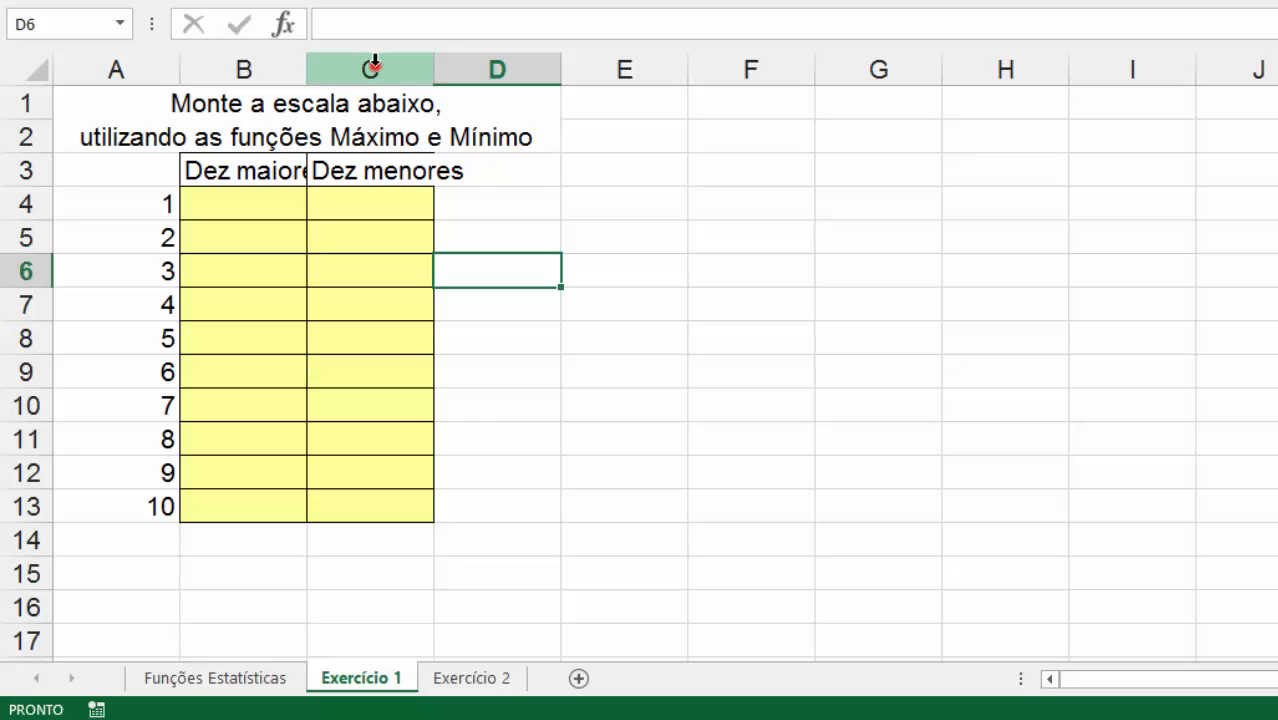
drag(373, 62, 290, 63)
double_click(307, 63)
click(400, 222)
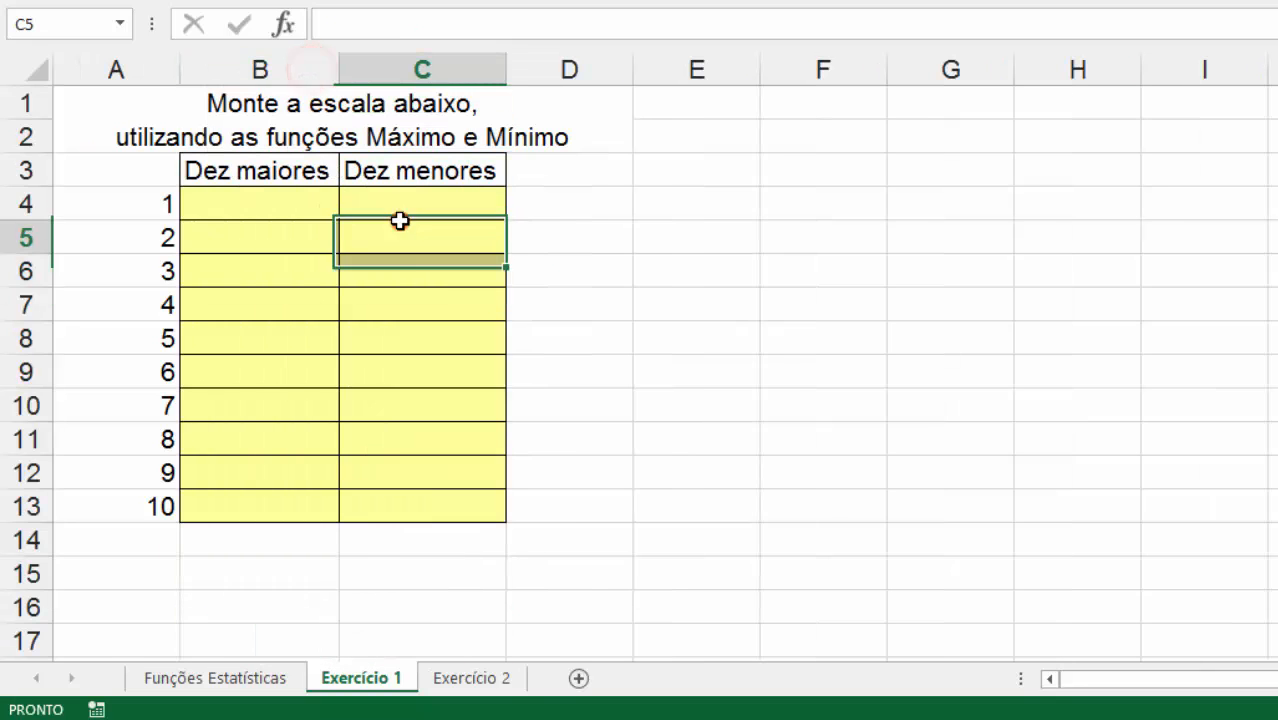
click(318, 202)
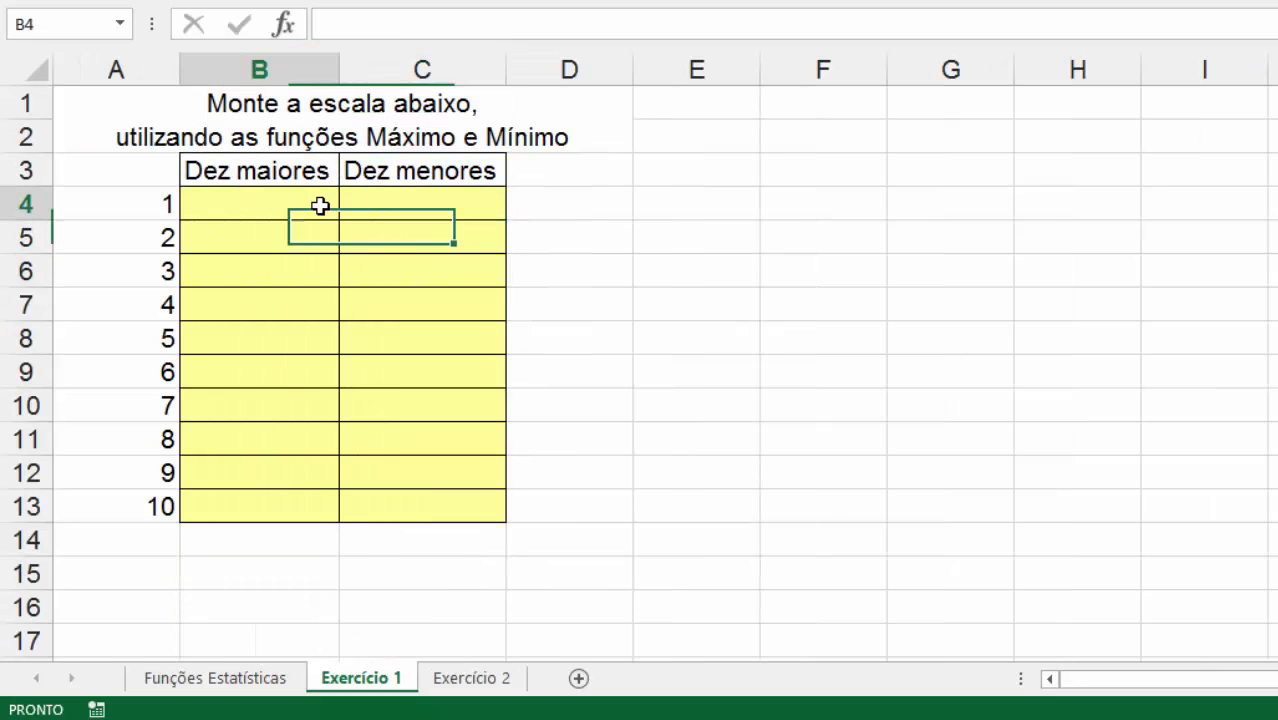
Open the Exercício 2 sheet and examine its data table and the list of requested calculations
click(495, 677)
click(499, 417)
click(410, 203)
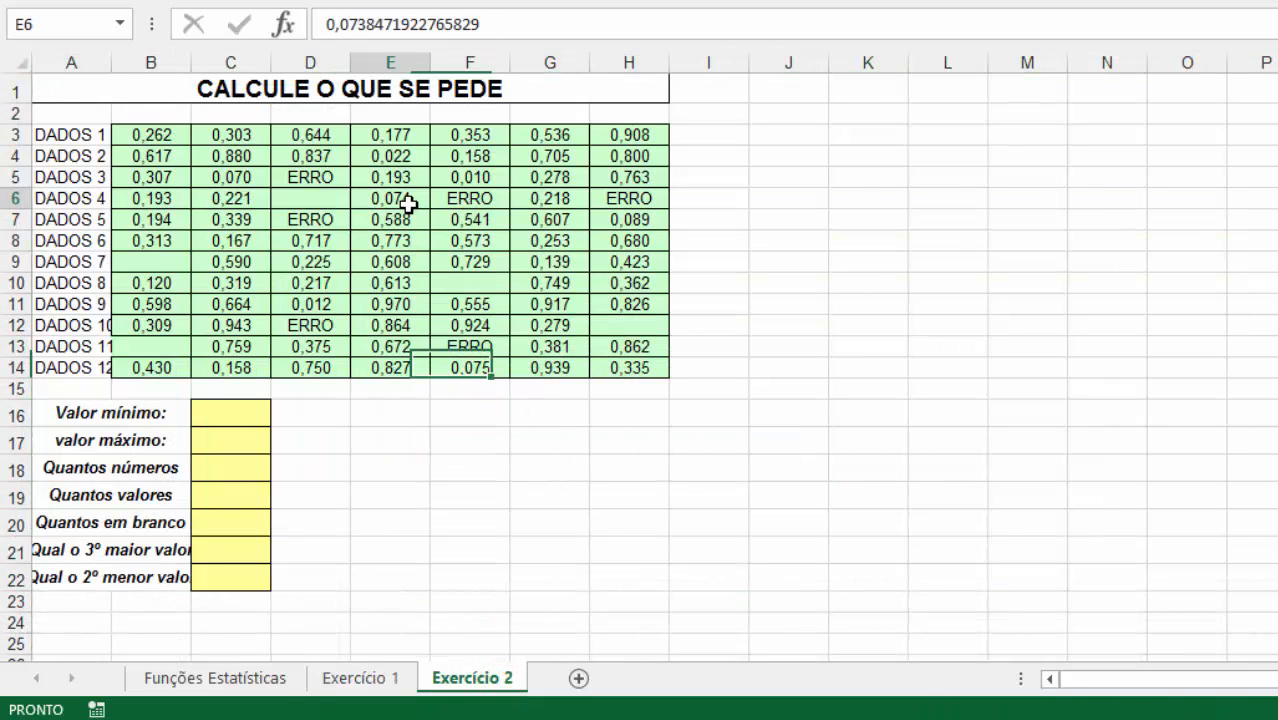
click(95, 416)
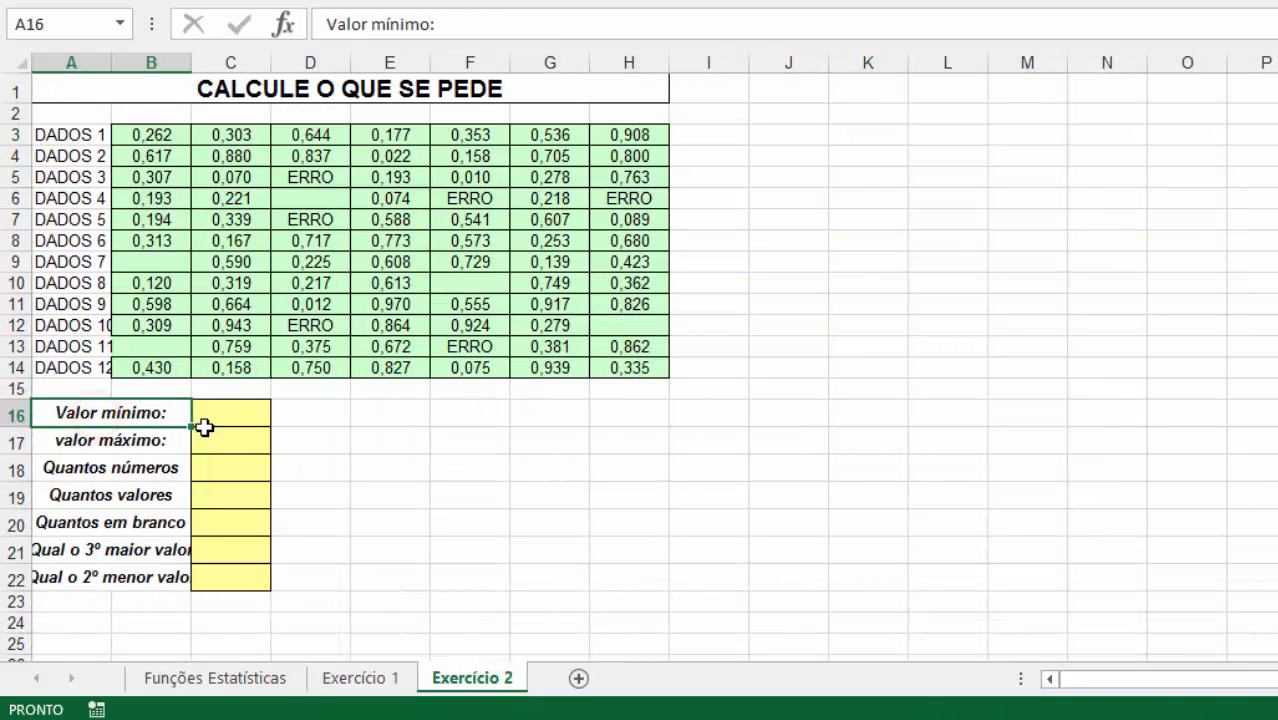
Widen column B so the full labels of the requested calculations in rows 16 to 22 fit
click(121, 440)
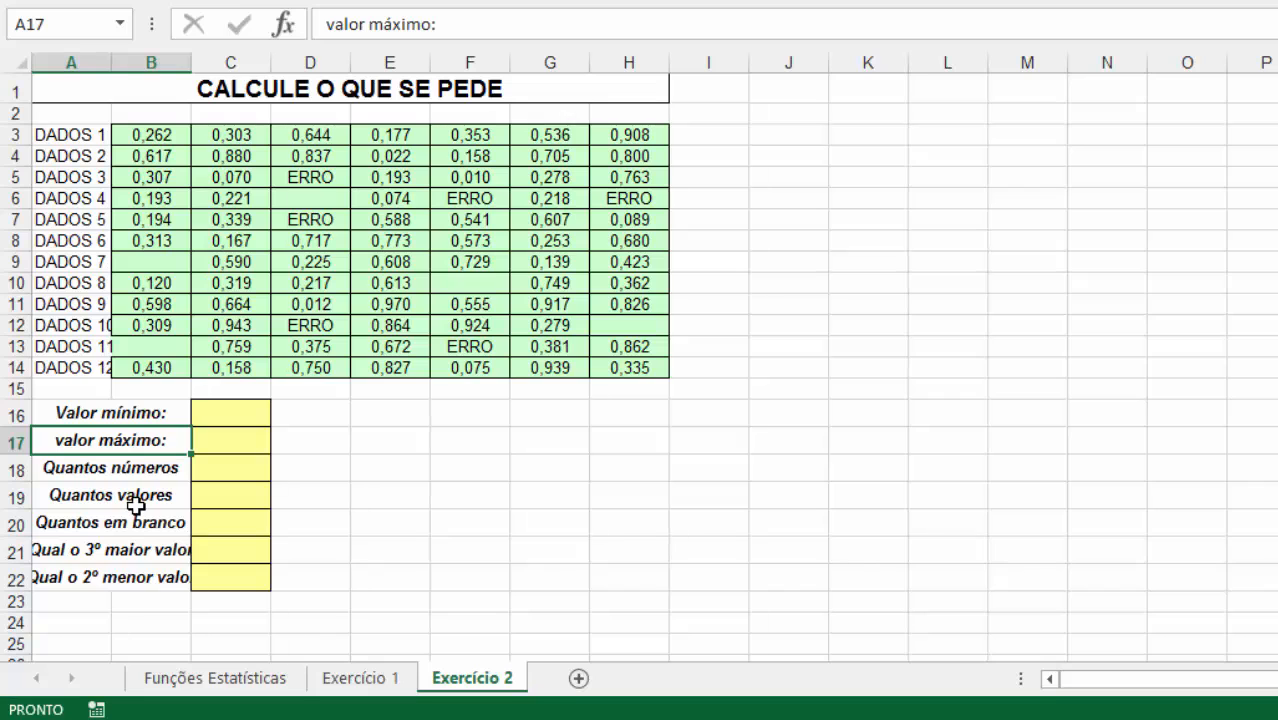
drag(191, 60, 256, 60)
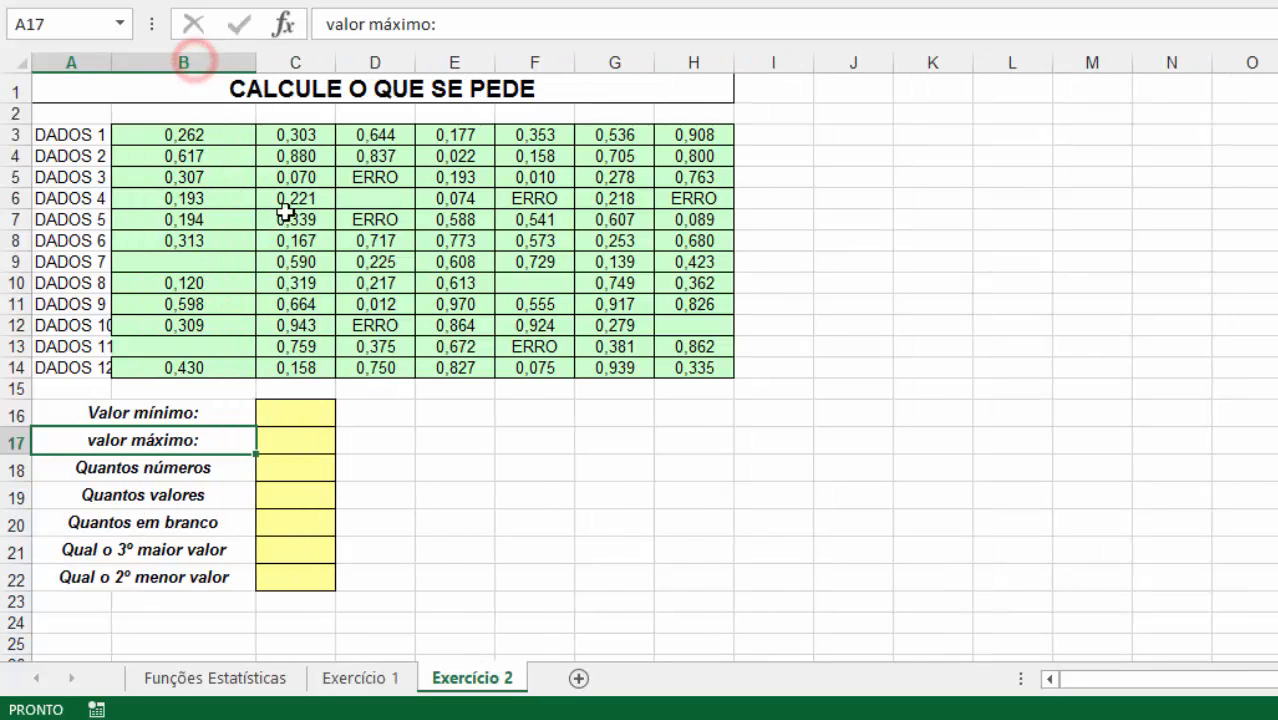
click(380, 388)
Format the yellow answer cells C16:C22 as Número with 0 decimal places and the thousands separator
drag(291, 412, 320, 572)
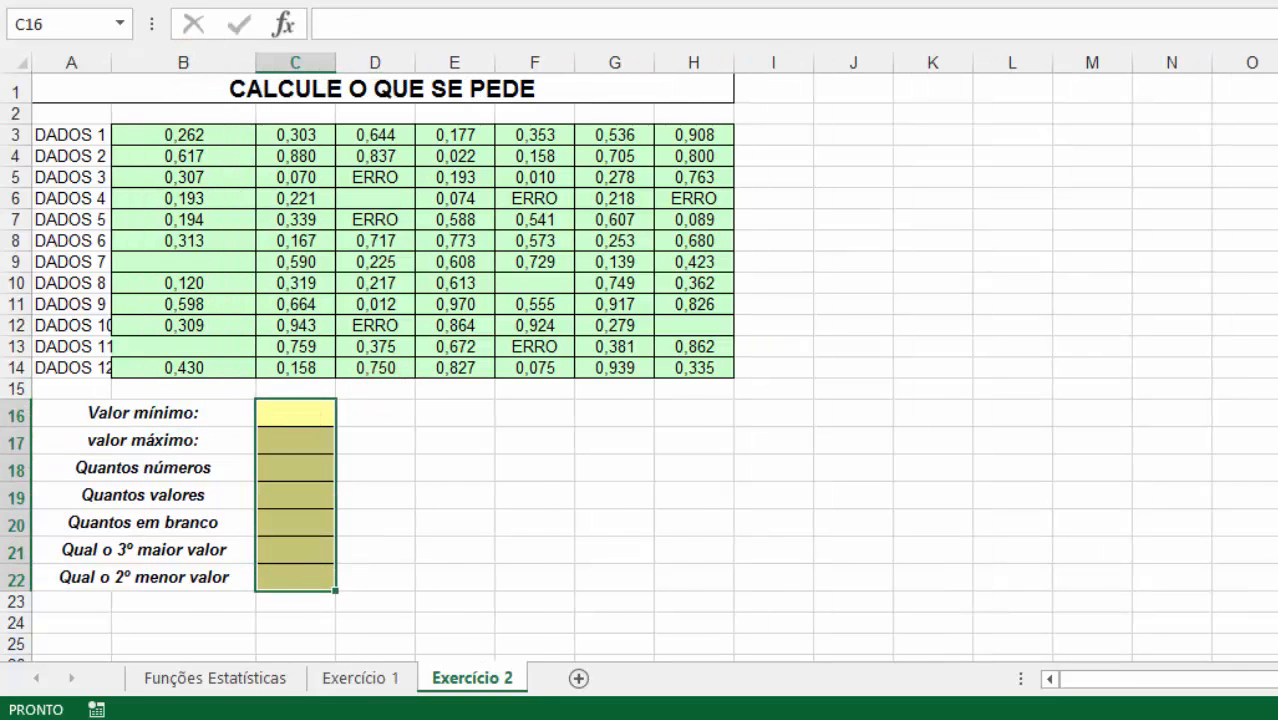
click(948, 0)
click(886, 2)
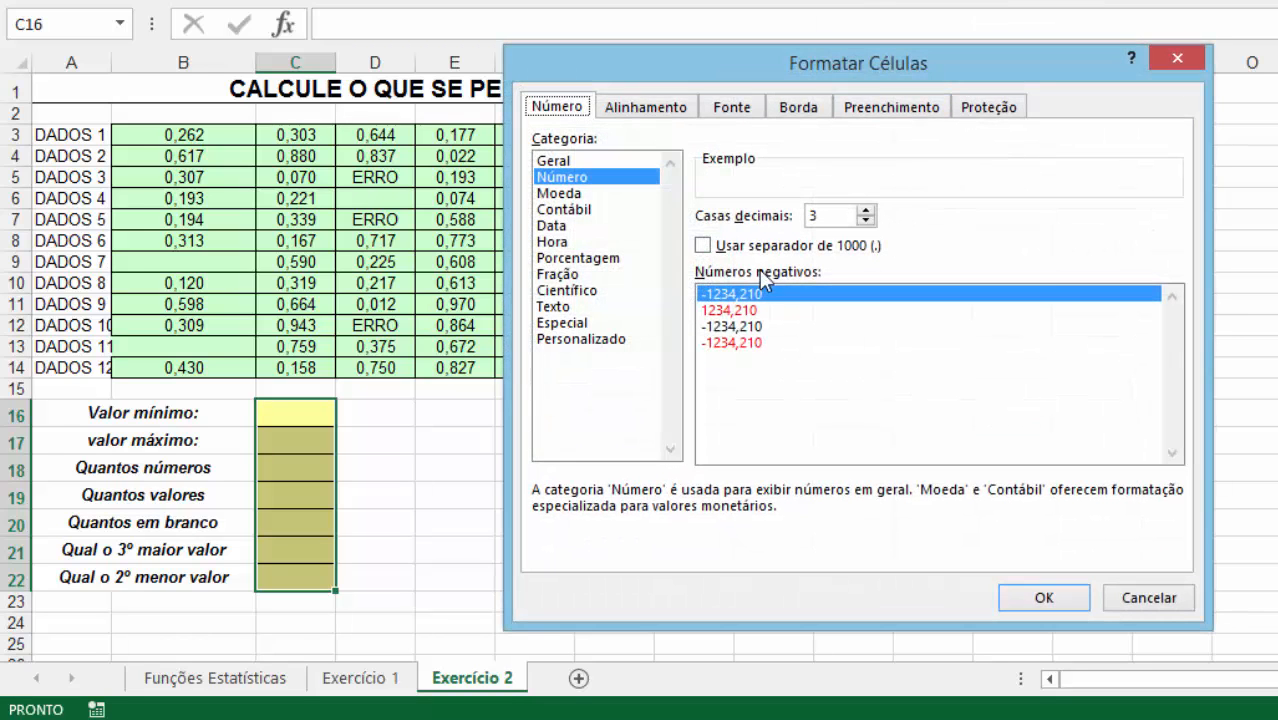
click(753, 245)
click(866, 221)
click(866, 221)
click(866, 221)
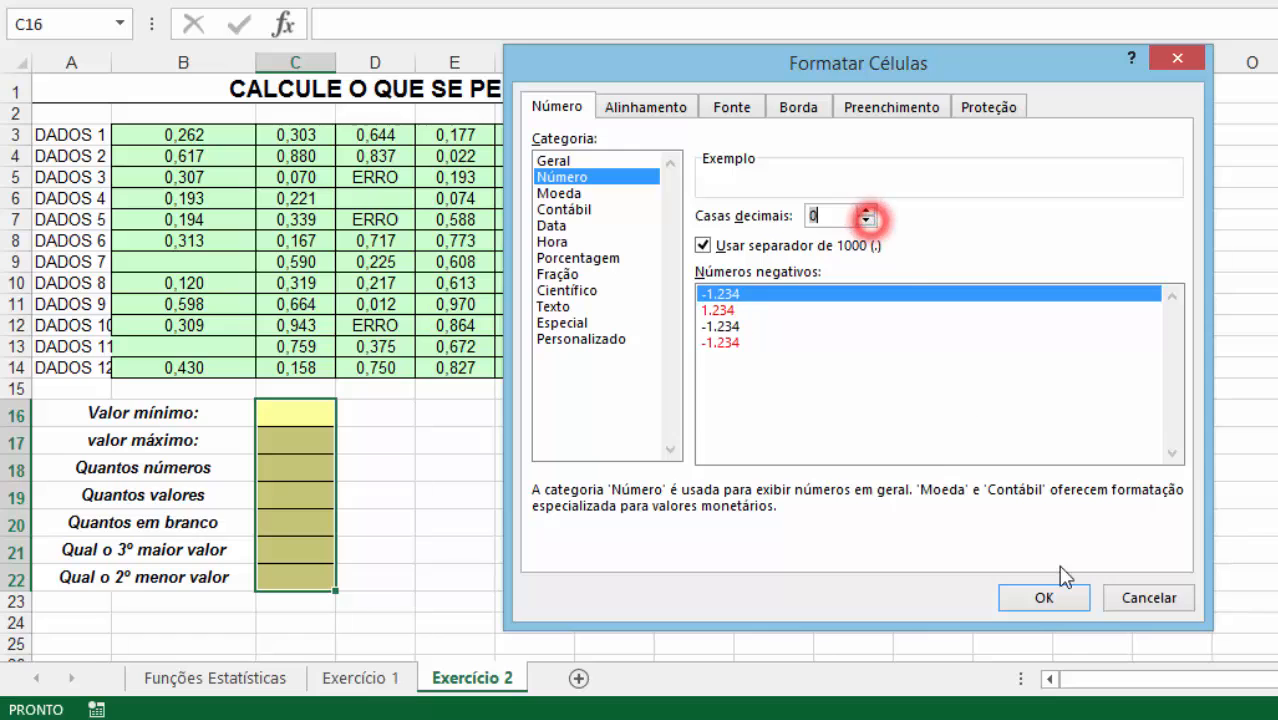
click(1044, 597)
click(850, 467)
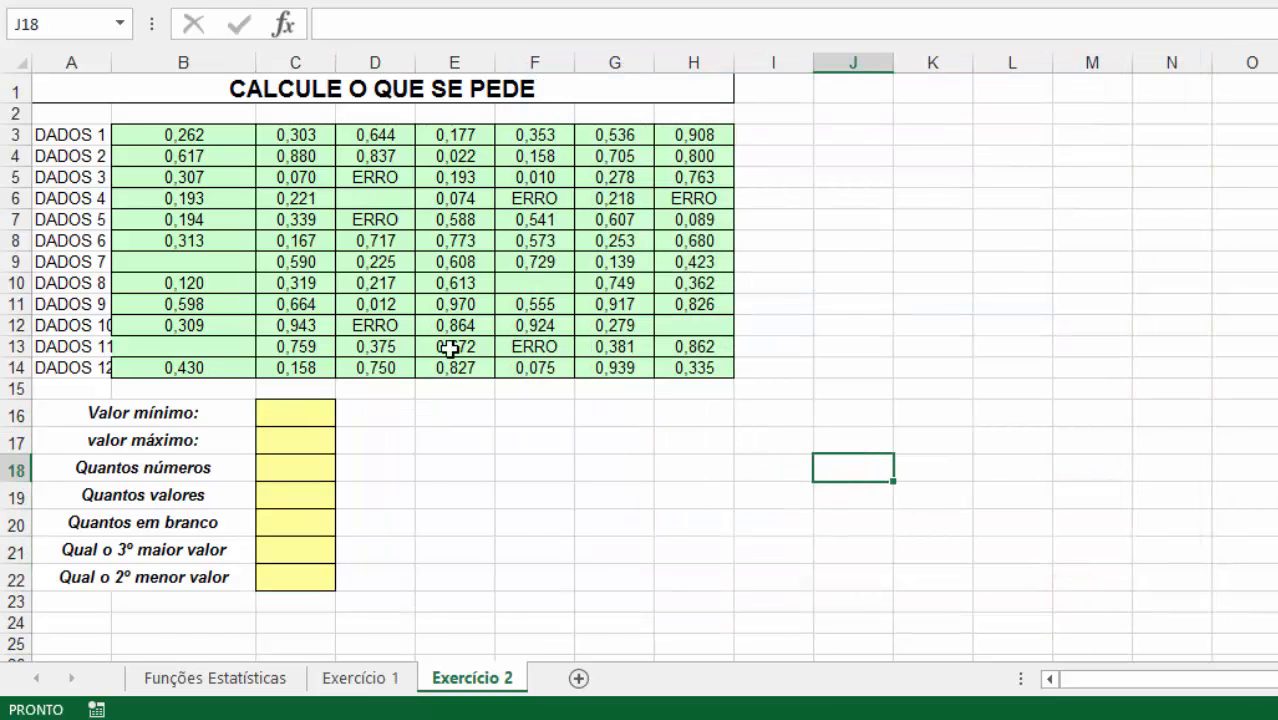